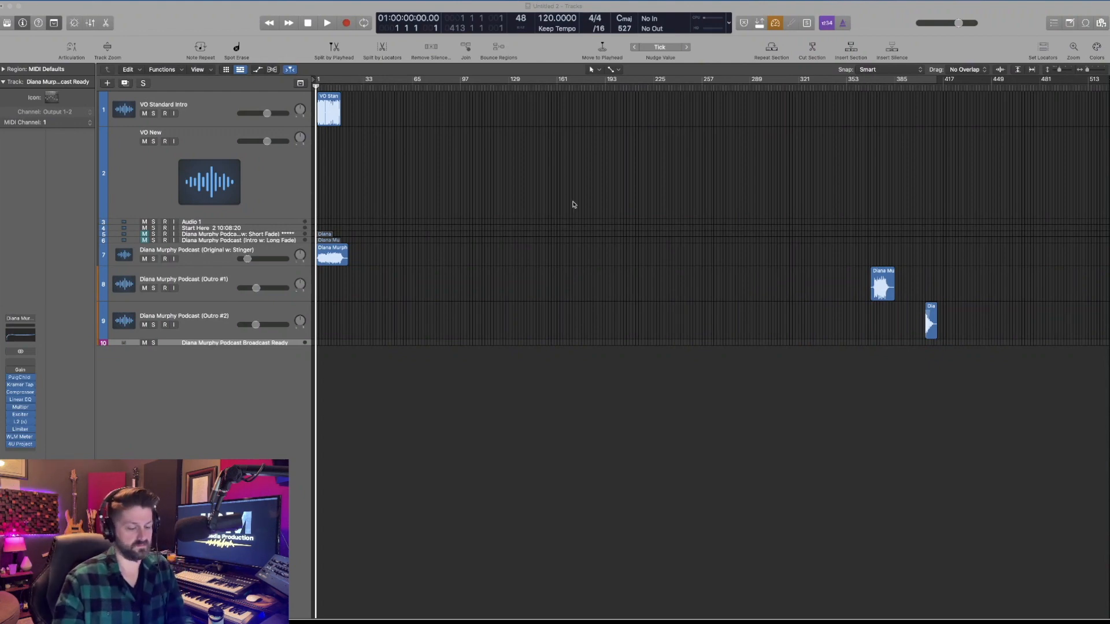
Examine the standard intro voiceover and intro music regions at the start of the podcast template.
key("super+Right")
key("super+Right")
key("super+Right")
key("super+Right")
key("super+Right")
key("super+Right")
key("super+Right")
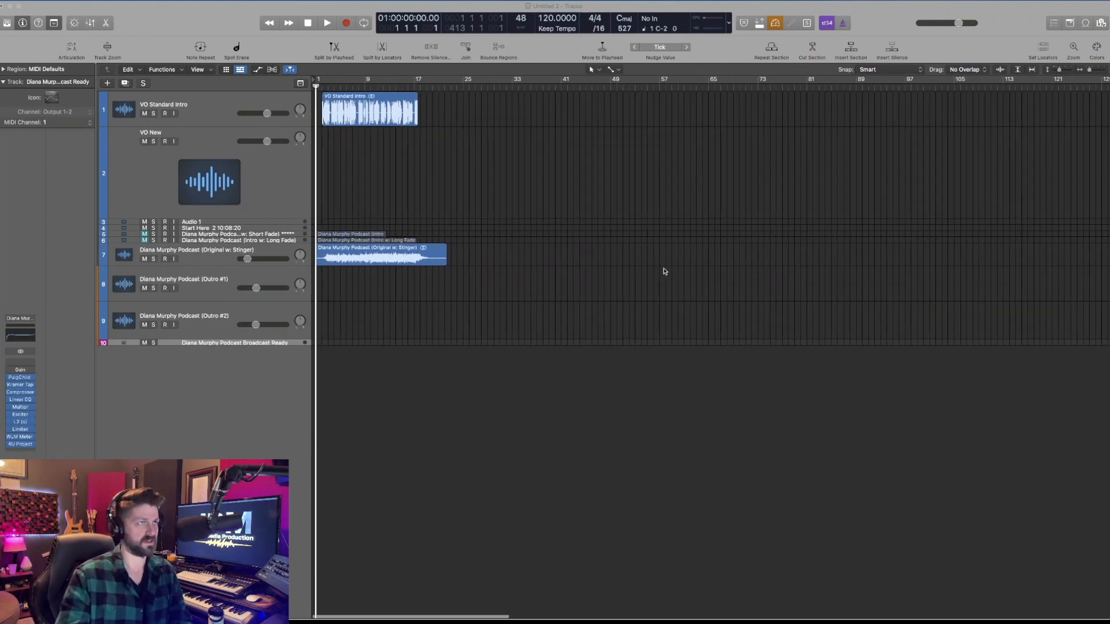
key("super+Left")
key("super+Left")
key("super+Left")
key("super+Left")
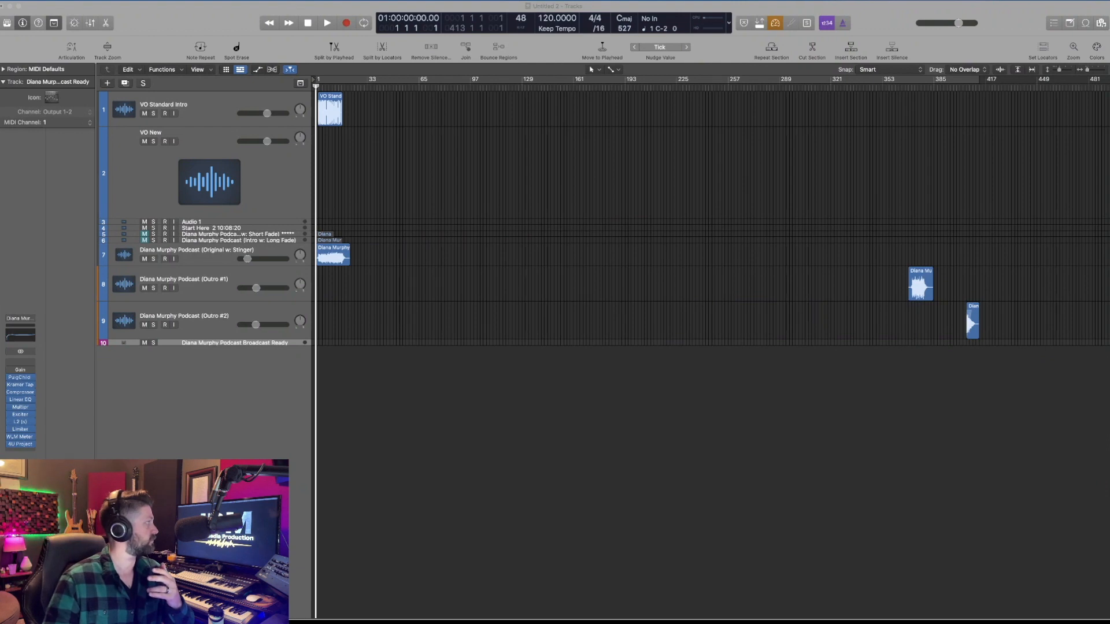
Import the "Building a Strong Mindset" recording onto the VO New track at bar 17, around the end of the standard intro, and check its opening.
left_click_drag(143, 202, 342, 184)
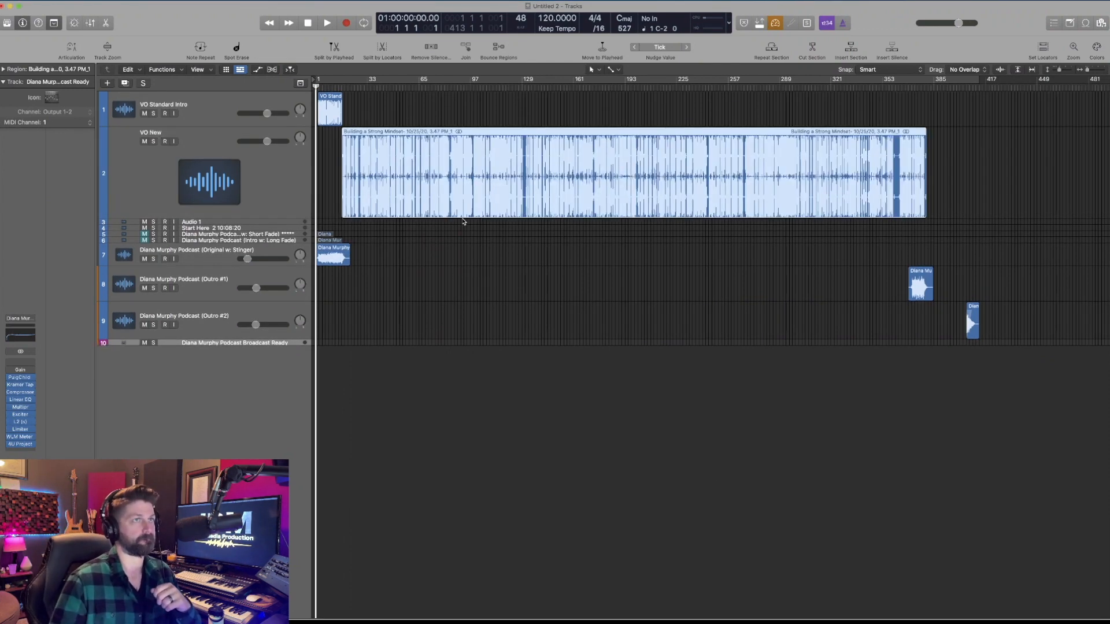
key("super+Right")
key("super+Right")
key("super+Right")
key("super+Right")
key("super+Right")
key("super+Right")
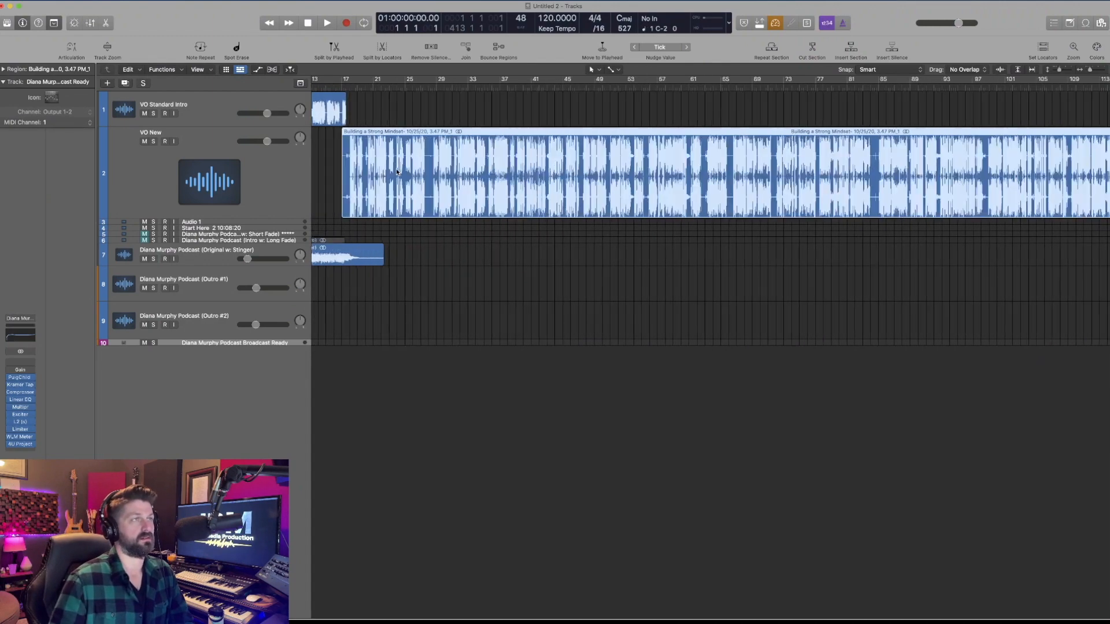
key("super+Right")
key("super+Right")
key("super+Right")
key("super+Right")
scroll(400, 173, "left", 5)
key("super+Left")
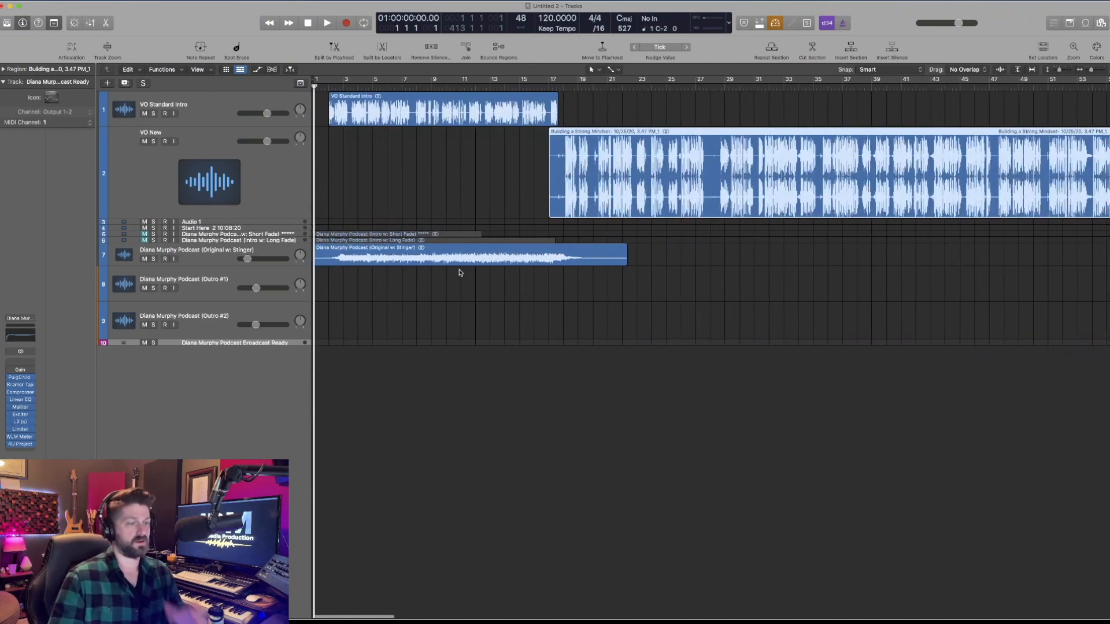
Review the arrangement from the Original w: Stinger intro music to the outro music regions, checking the outro position around bar 372.
scroll(459, 272, "down", 10)
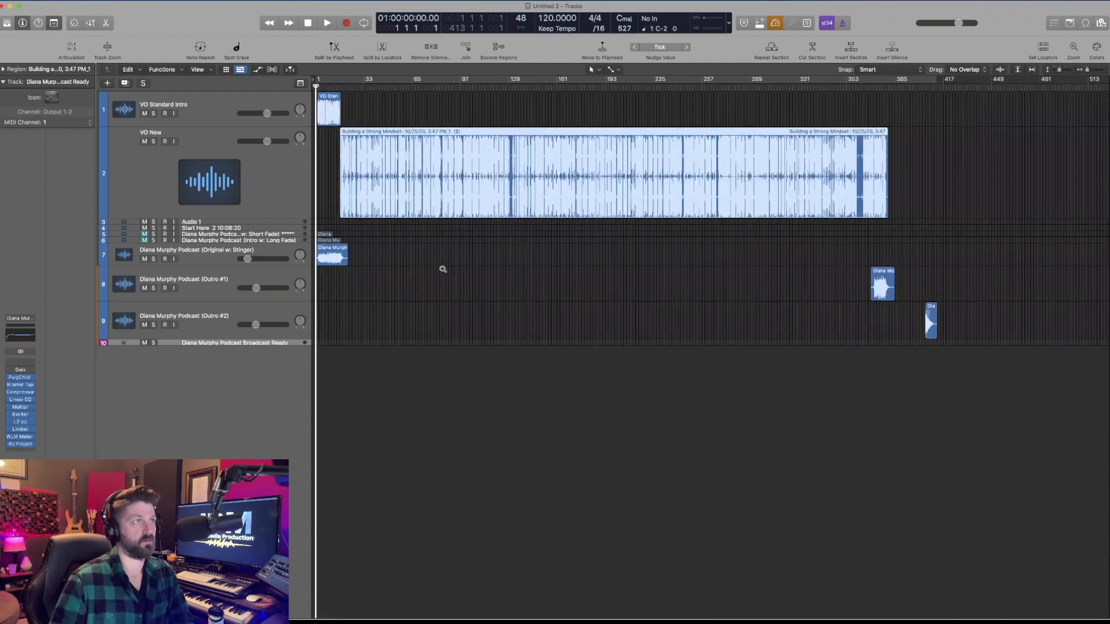
key("super+Right")
key("super+Right")
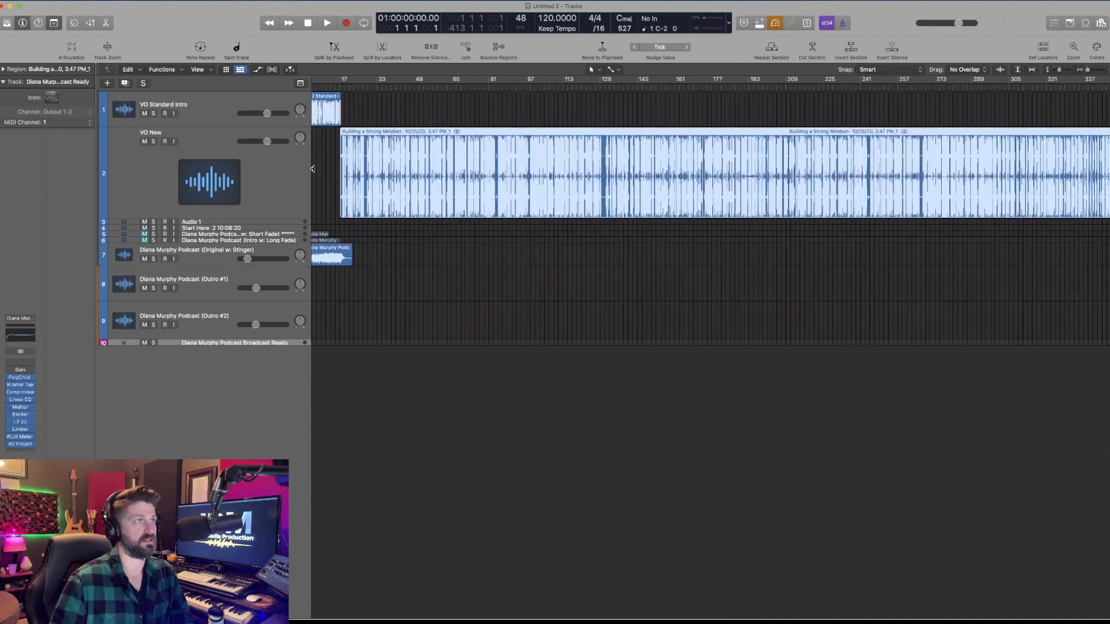
key("super+Right")
key("super+Right")
scroll(345, 153, "left", 3)
left_click(207, 257)
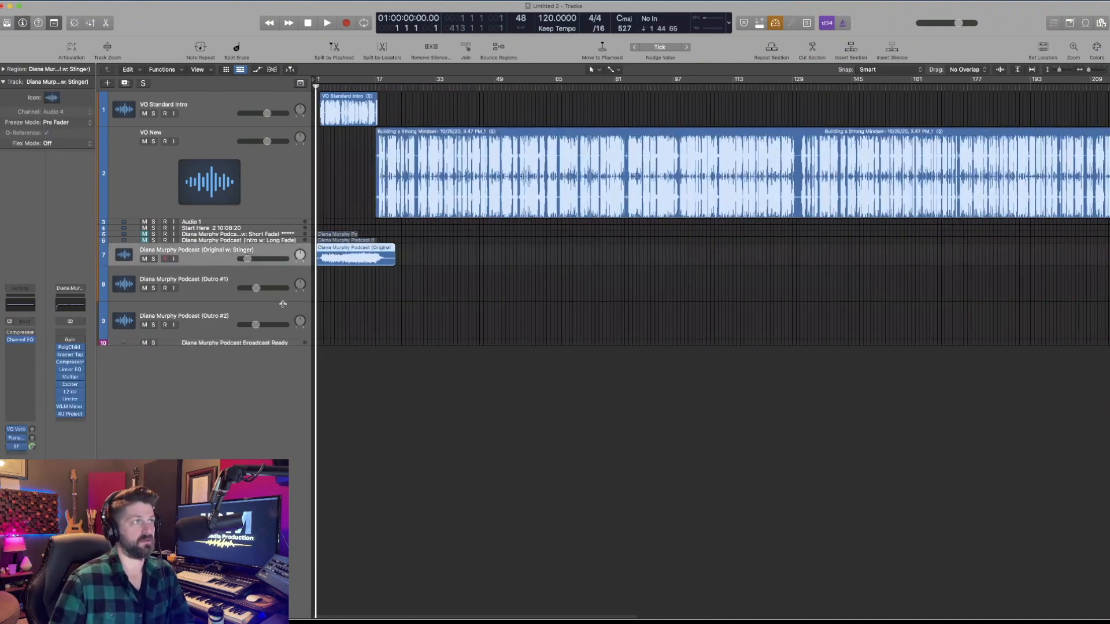
scroll(330, 289, "down", 5)
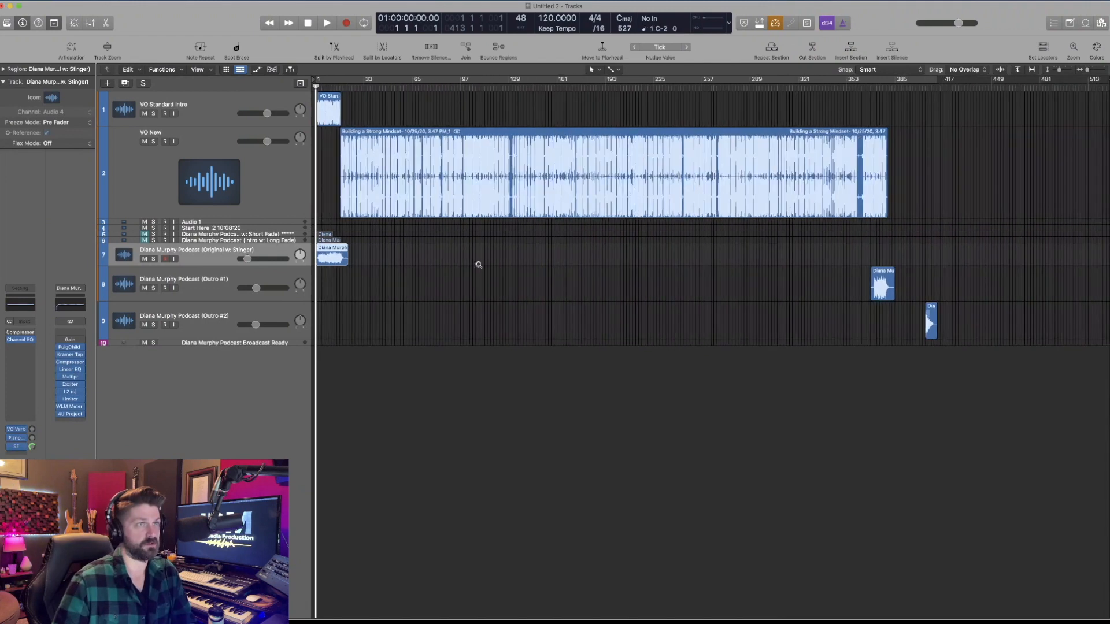
left_click(875, 87)
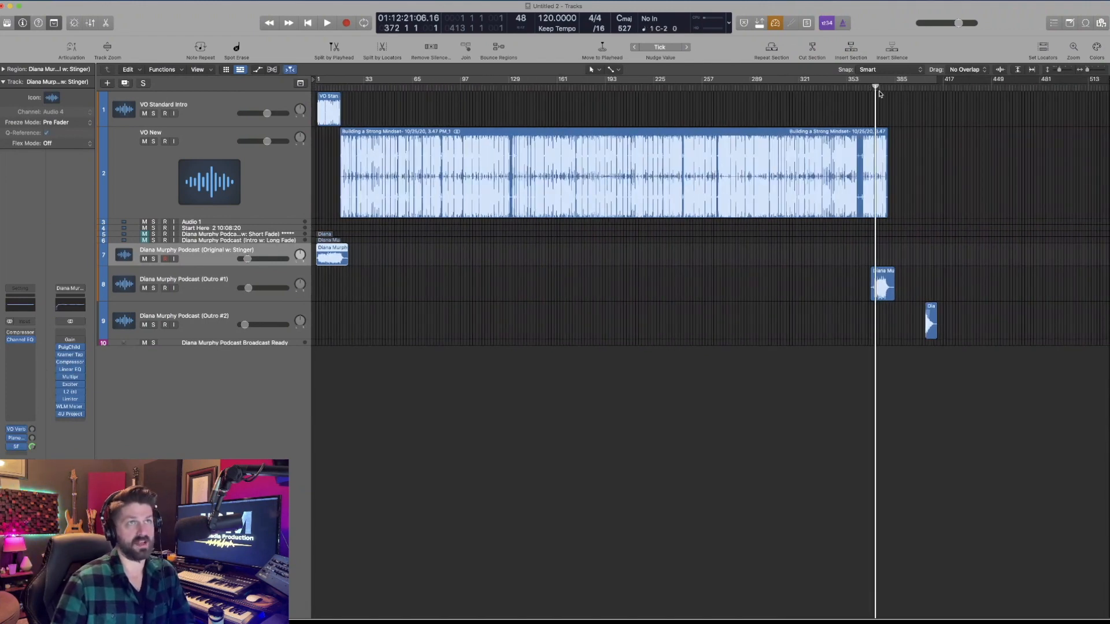
key("Return")
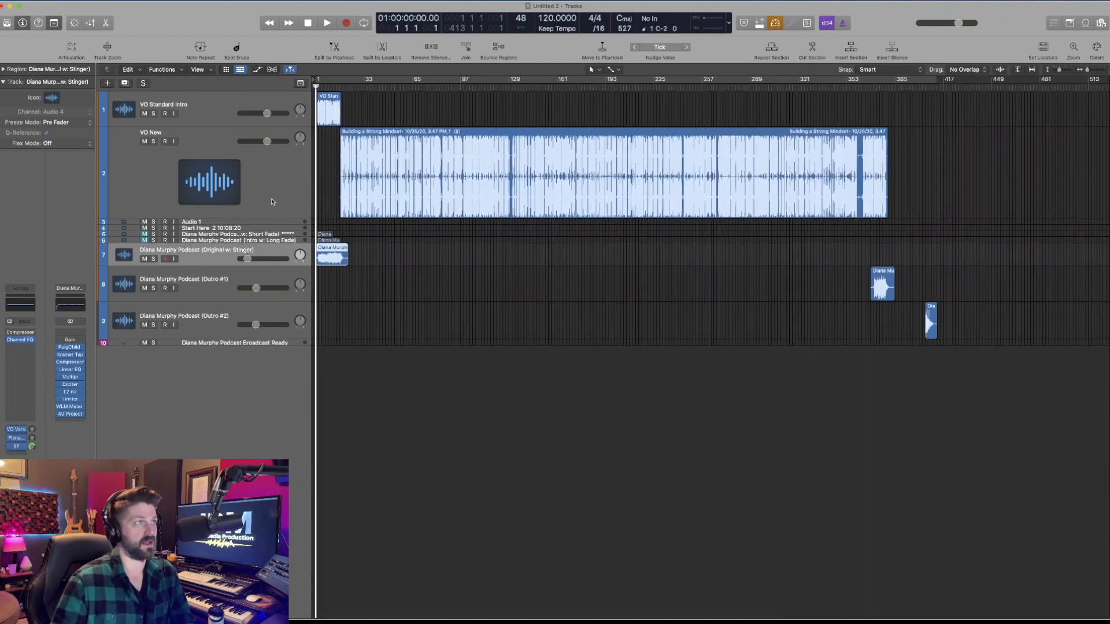
Make all tracks in the arrangement slightly shorter in height.
key("super+Down")
key("super+Down")
key("super+Down")
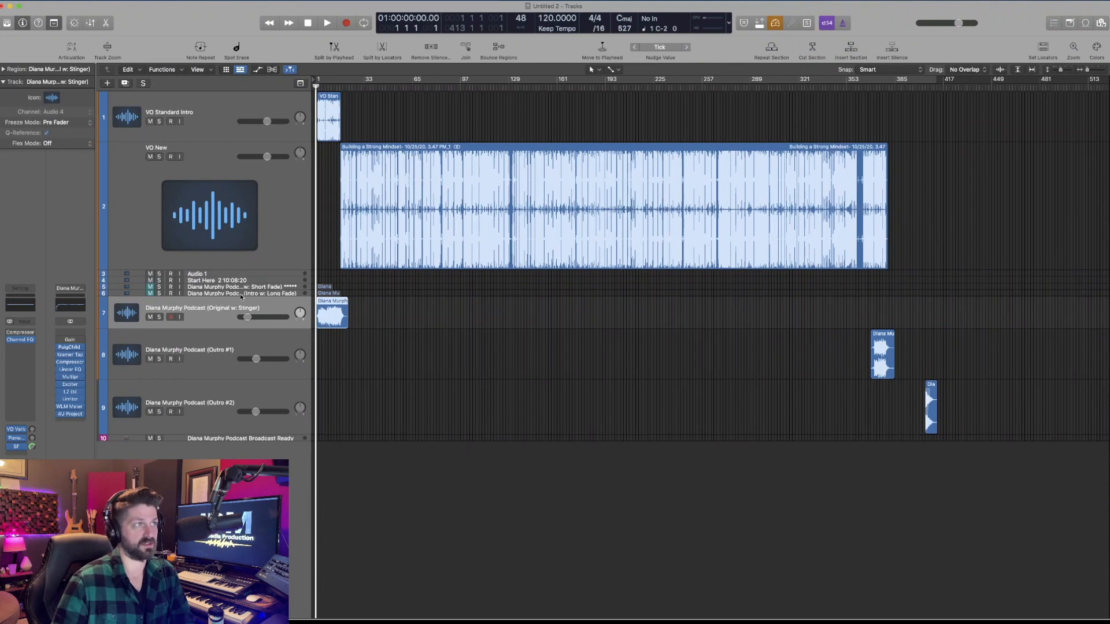
scroll(327, 299, "right", 2)
scroll(337, 296, "down", 5)
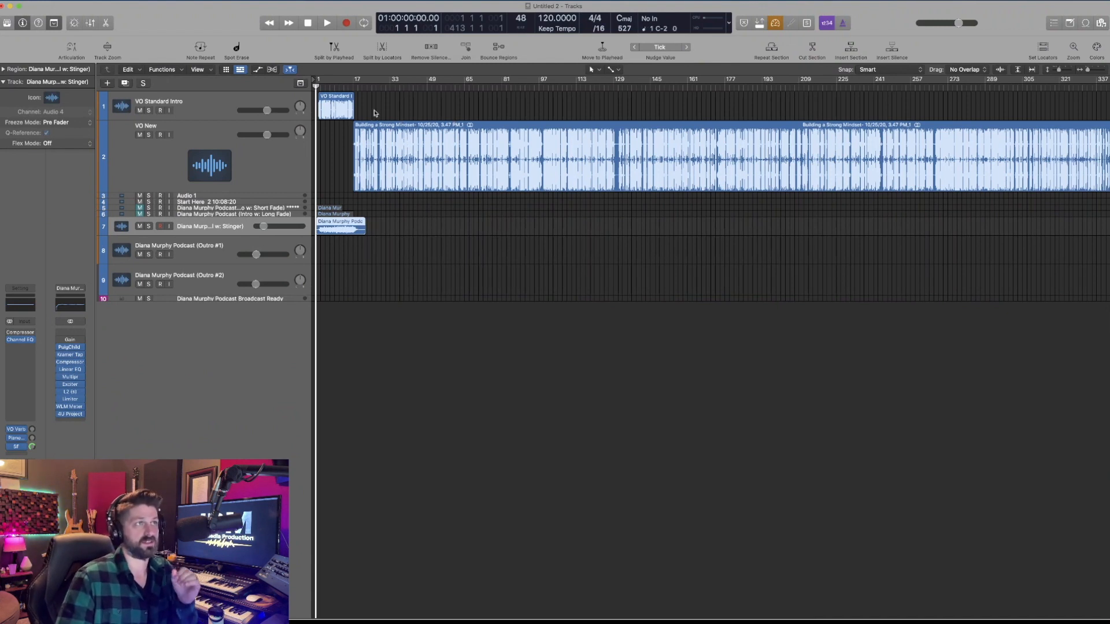
Move the recording on the VO New track later so it starts just after the VO Standard Intro region ends.
left_click(262, 104)
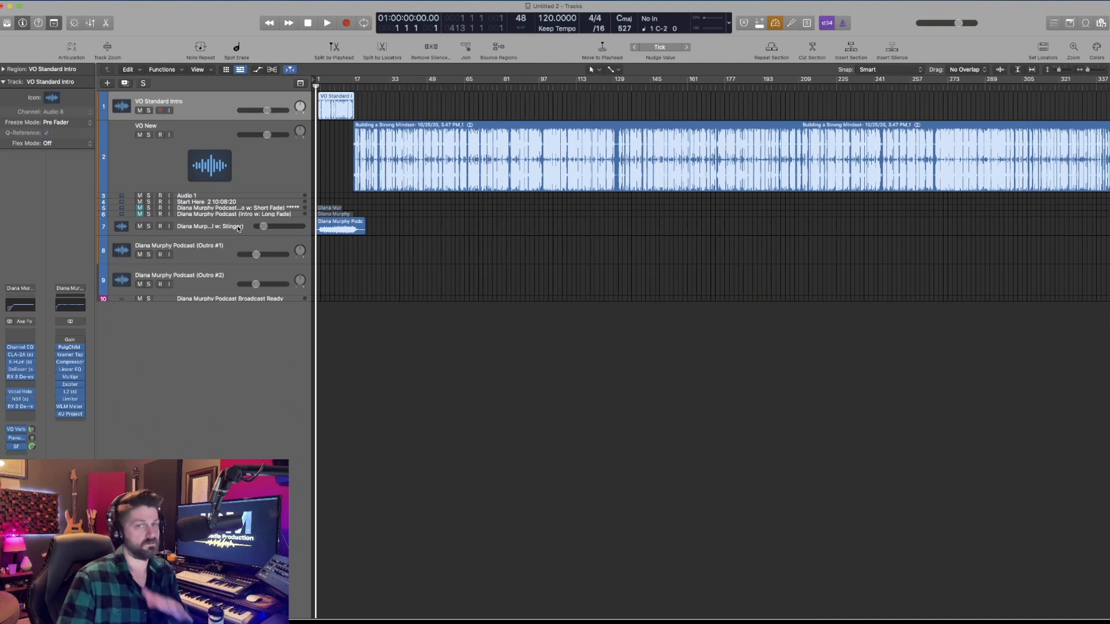
scroll(313, 217, "right", 1)
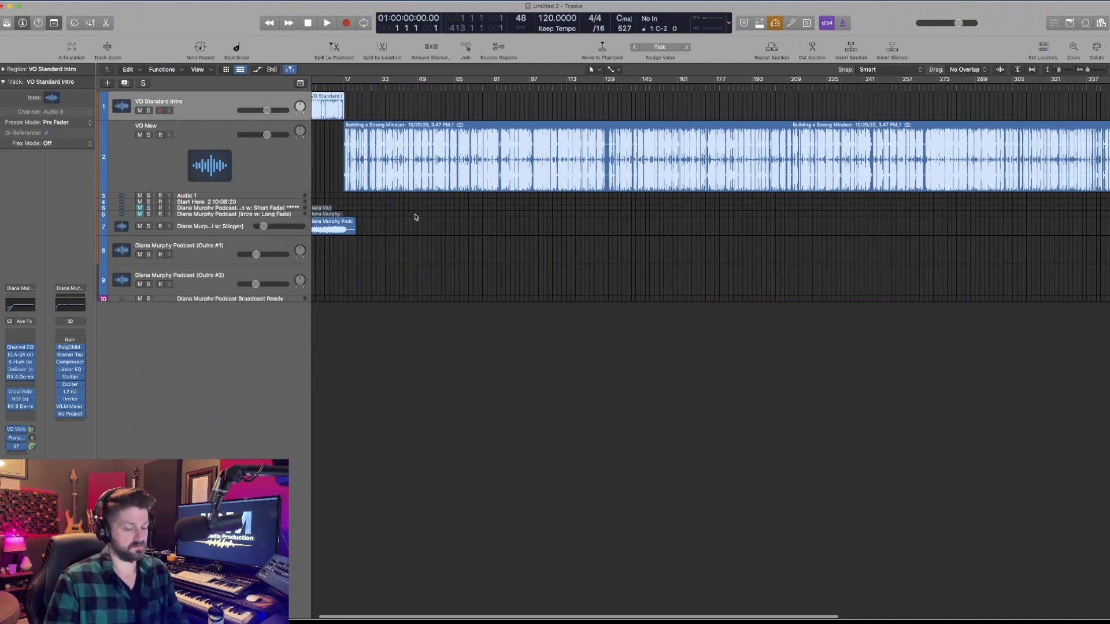
scroll(419, 214, "up", 5)
scroll(419, 214, "up", 3)
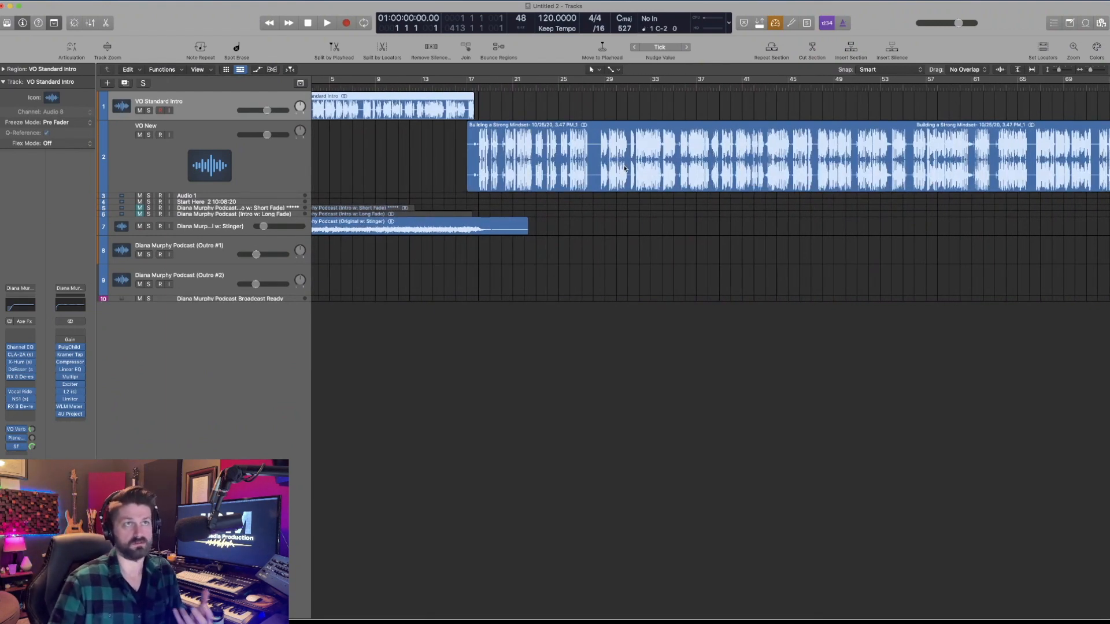
scroll(593, 178, "up", 5)
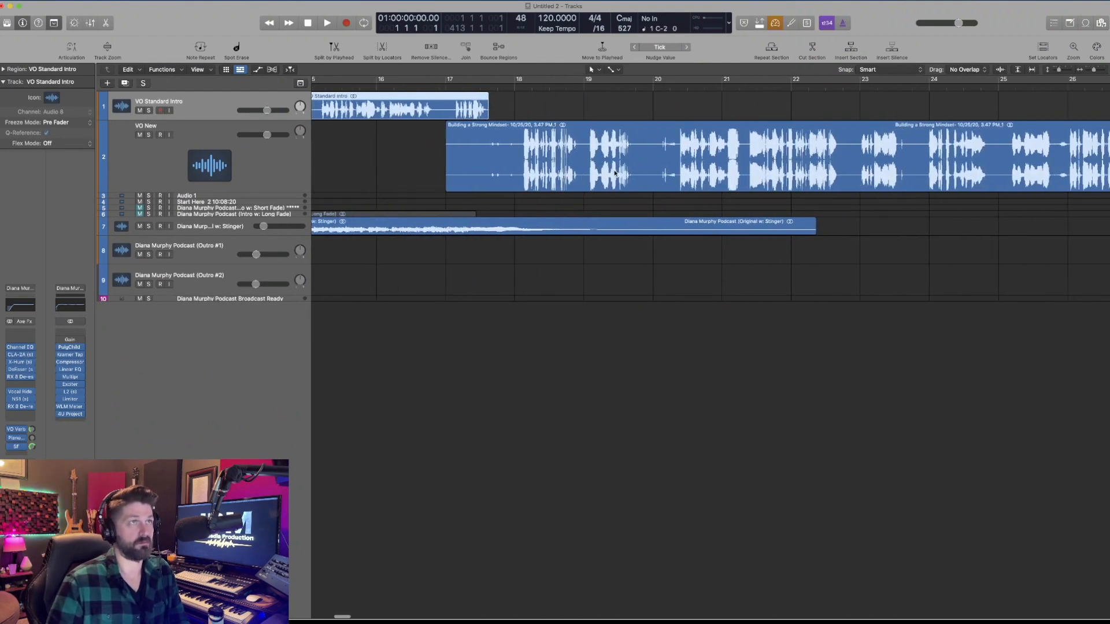
left_click_drag(603, 171, 638, 168)
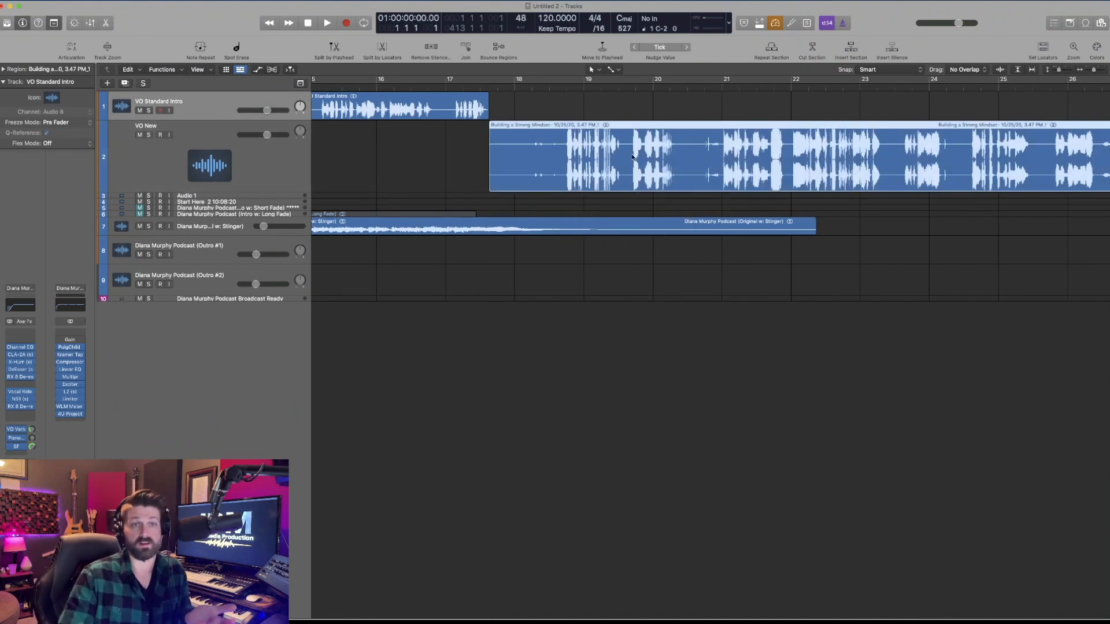
left_click(570, 88)
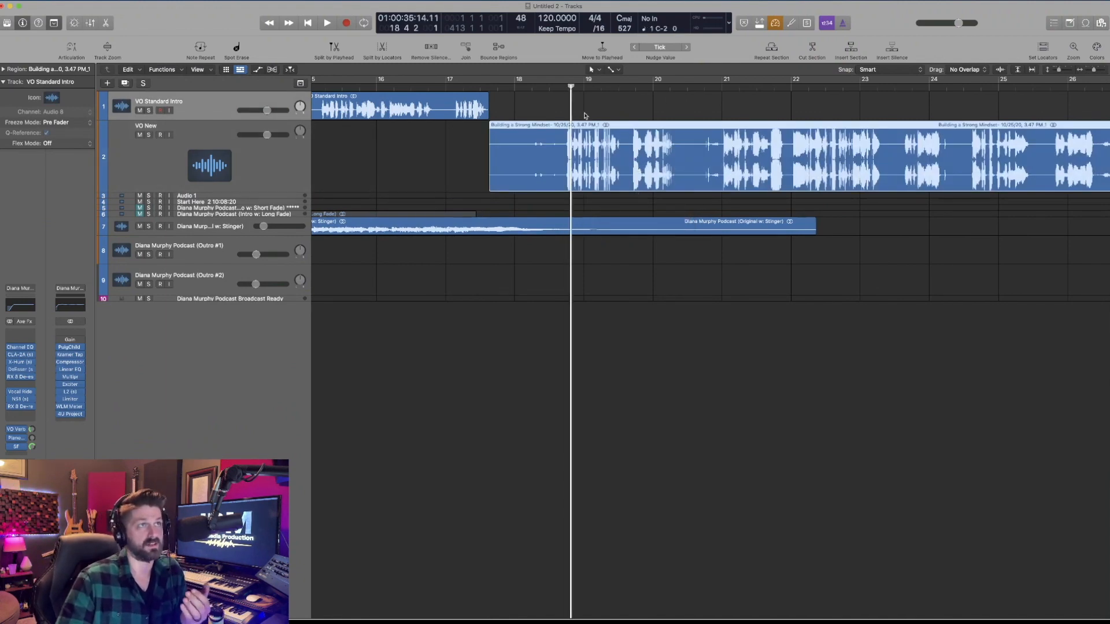
key("super+Right")
key("super+Right")
key("super+Right")
key("super+Right")
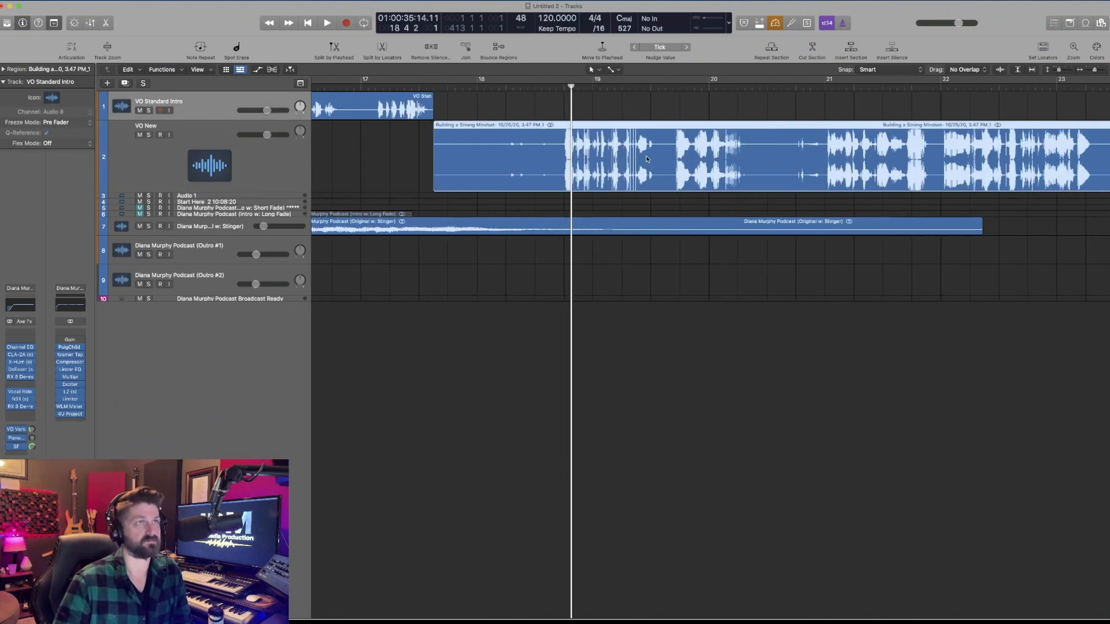
left_click_drag(644, 158, 648, 158)
Play the intro from about bar 8 through the transition into the new recording, briefly checking the levels in the mixer.
key("super+Left")
key("super+Left")
key("super+Left")
key("super+Left")
key("super+Left")
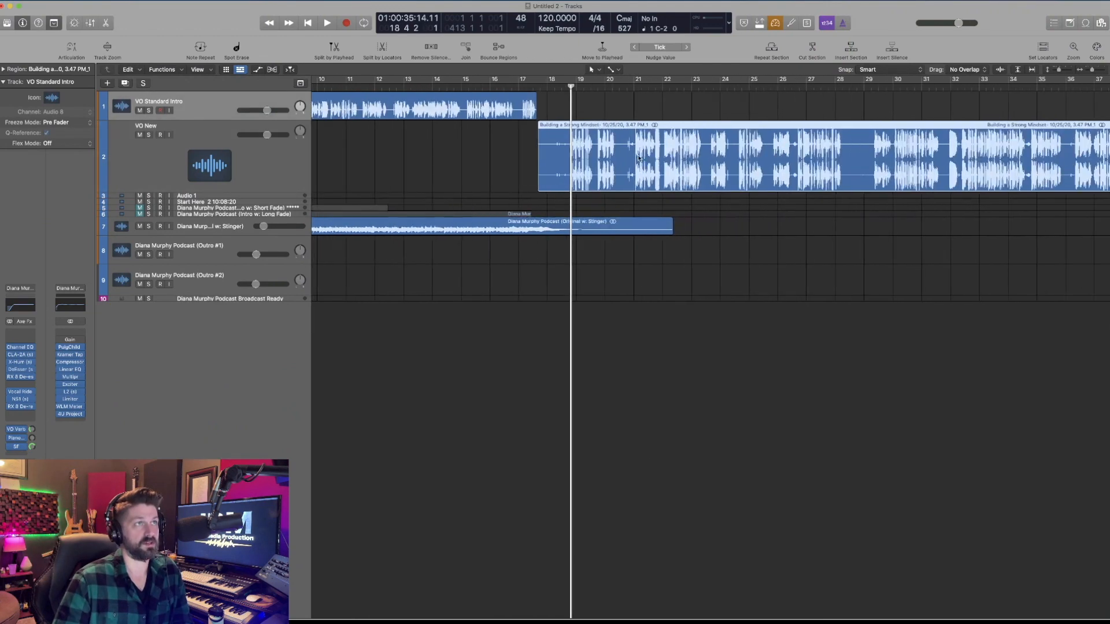
left_click(445, 88)
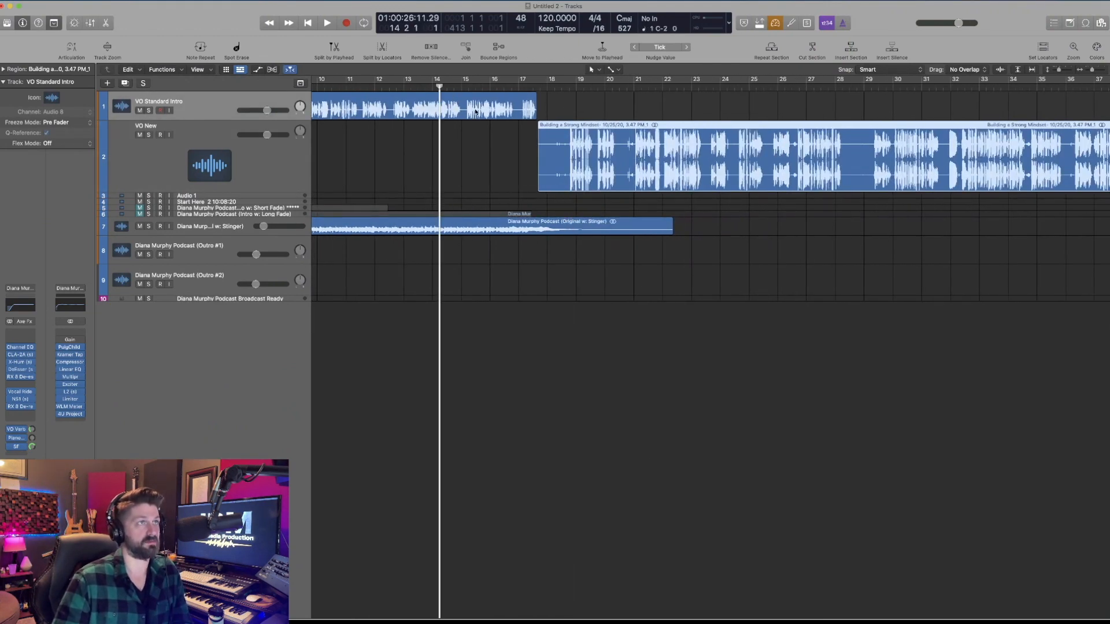
scroll(407, 104, "left", 5)
left_click(517, 88)
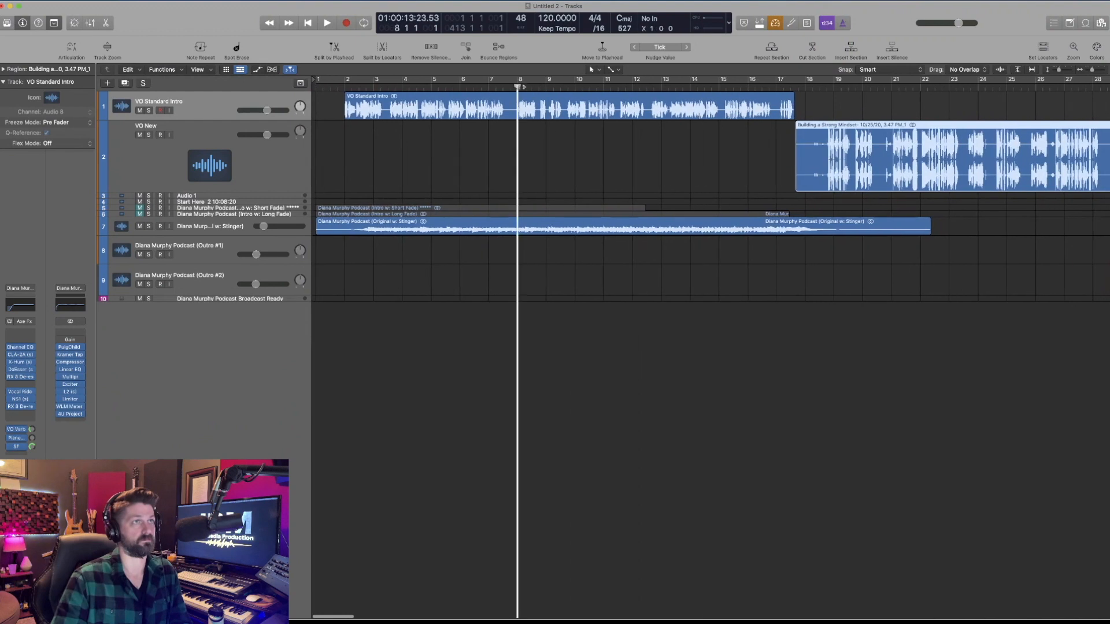
key("space")
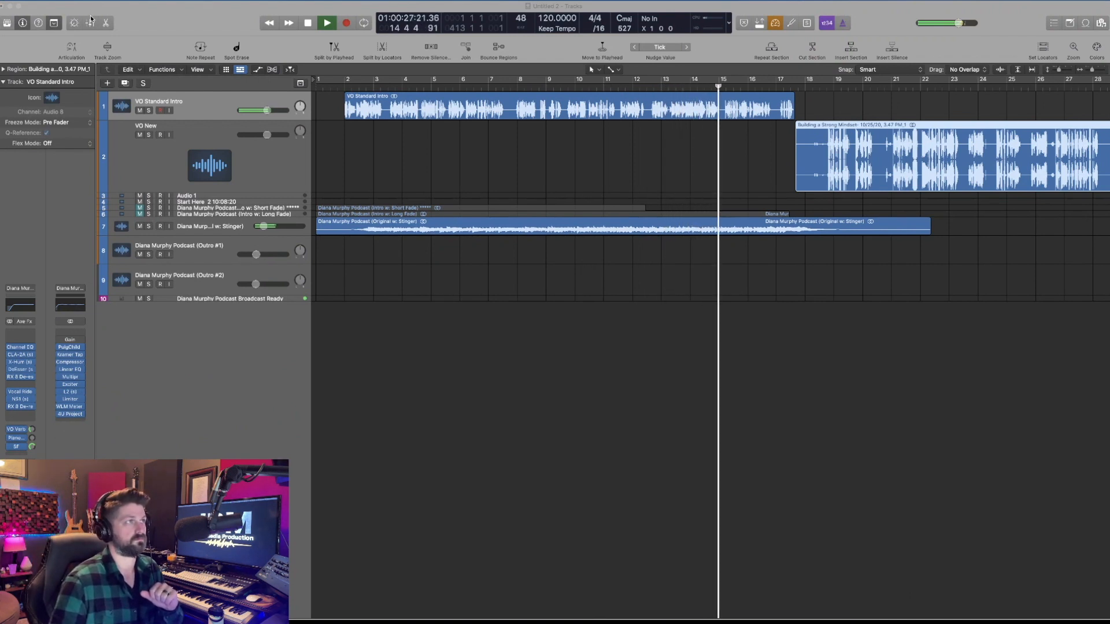
key("x")
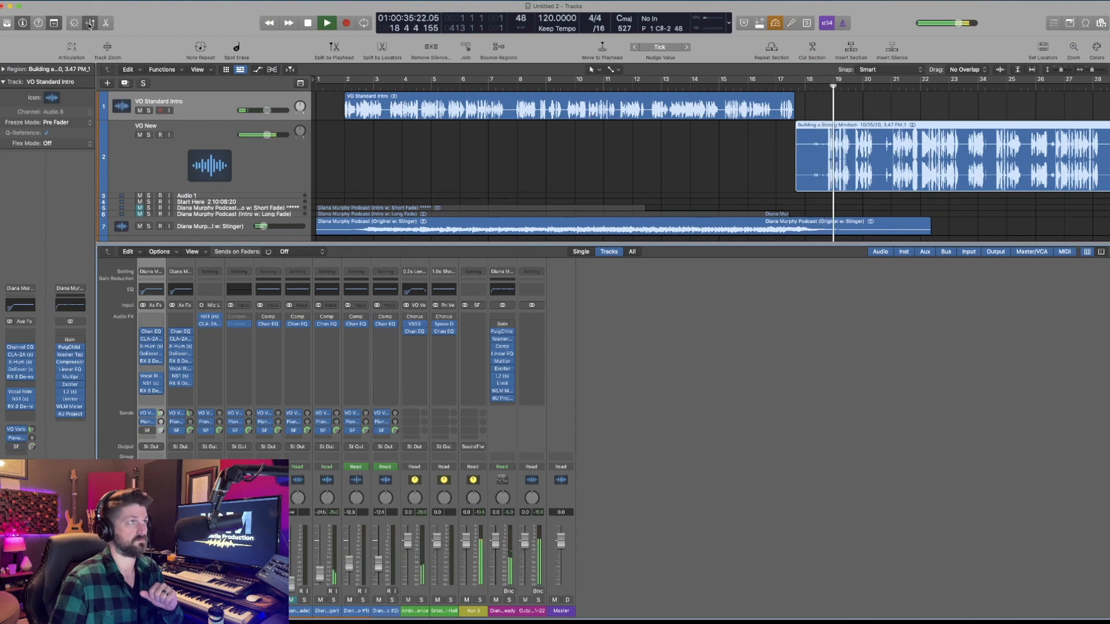
key("x")
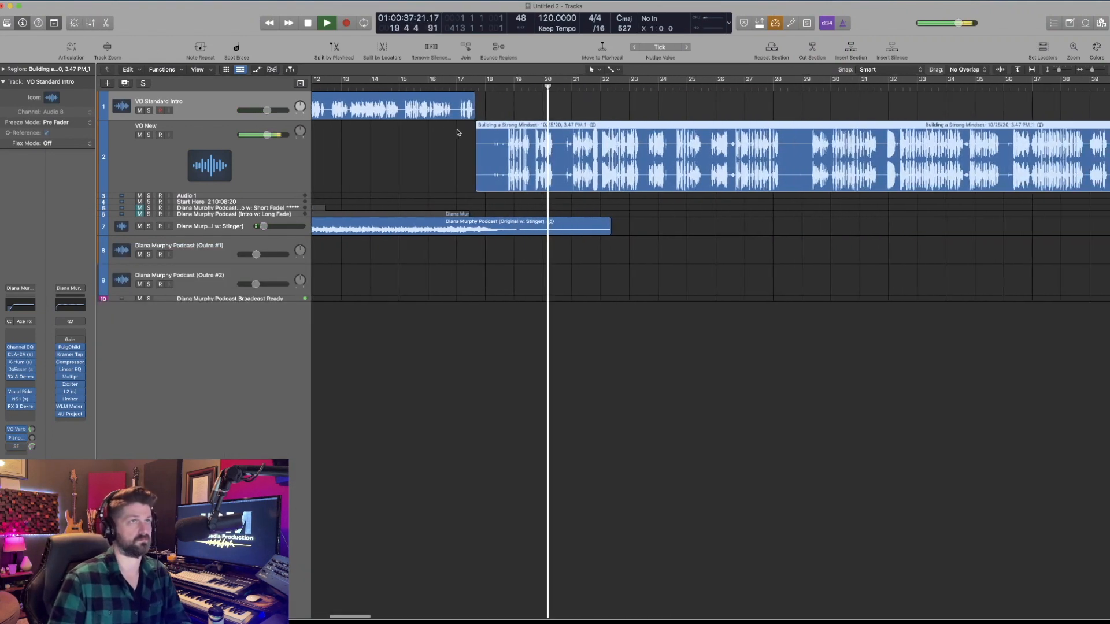
key("space")
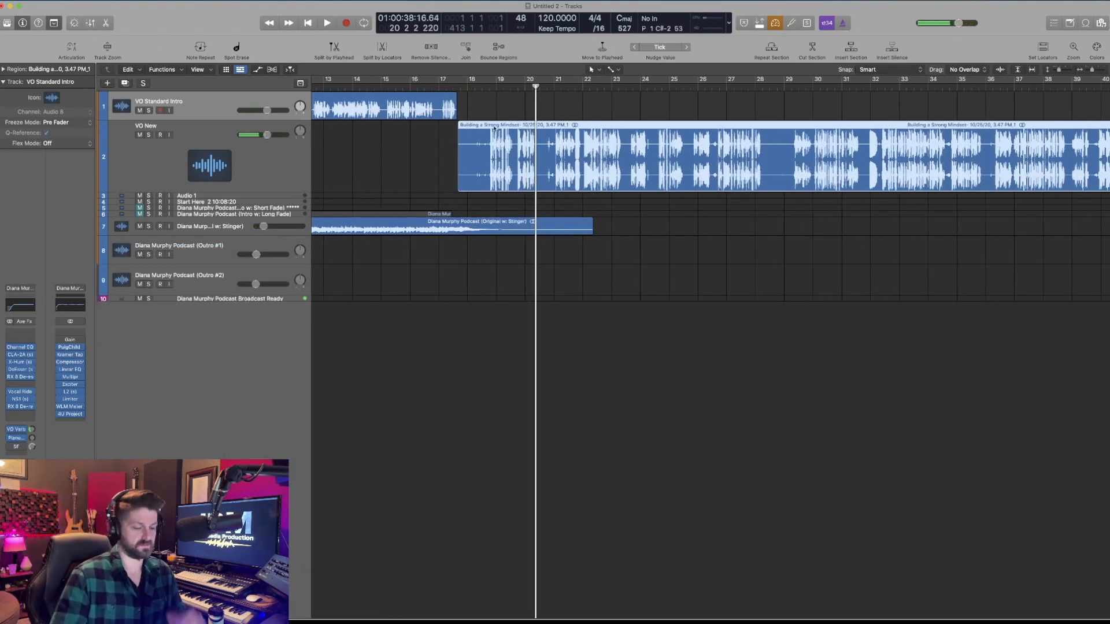
Inspect the waveform of the VO New recording from its opening phrases out to its full length.
scroll(520, 151, "right", 2)
key("super+Right")
key("super+Right")
key("super+Right")
key("super+Right")
key("super+Right")
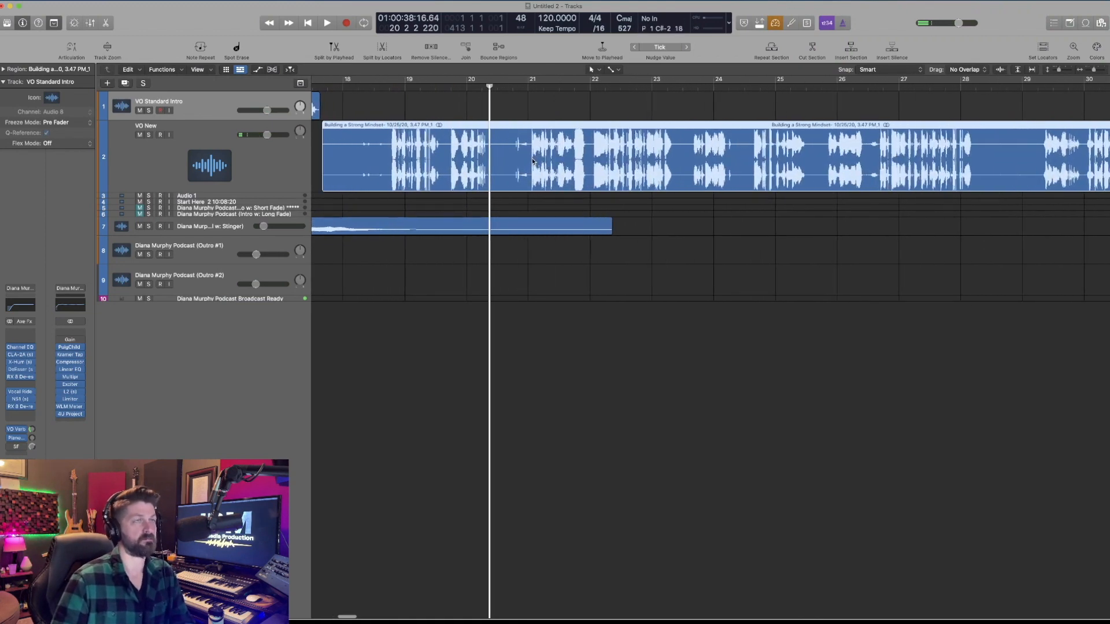
key("super+Left")
key("super+Left")
key("super+Left")
key("super+Left")
key("super+Left")
key("super+Left")
key("super+Left")
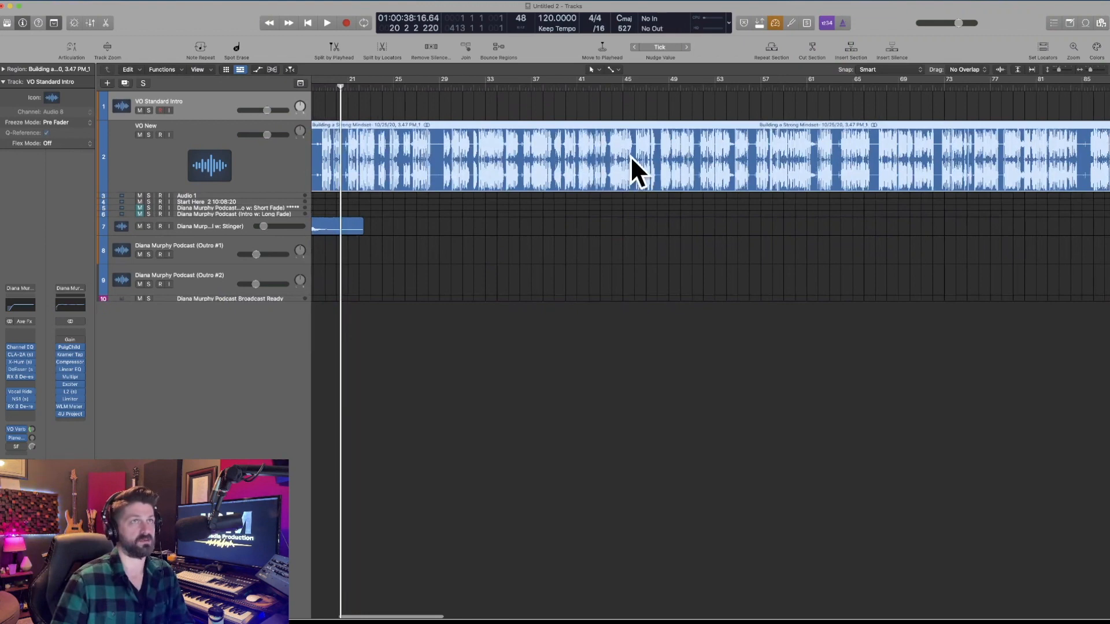
key("super+Left")
key("super+Left")
key("super+Left")
key("super+Left")
key("super+Left")
key("super+Left")
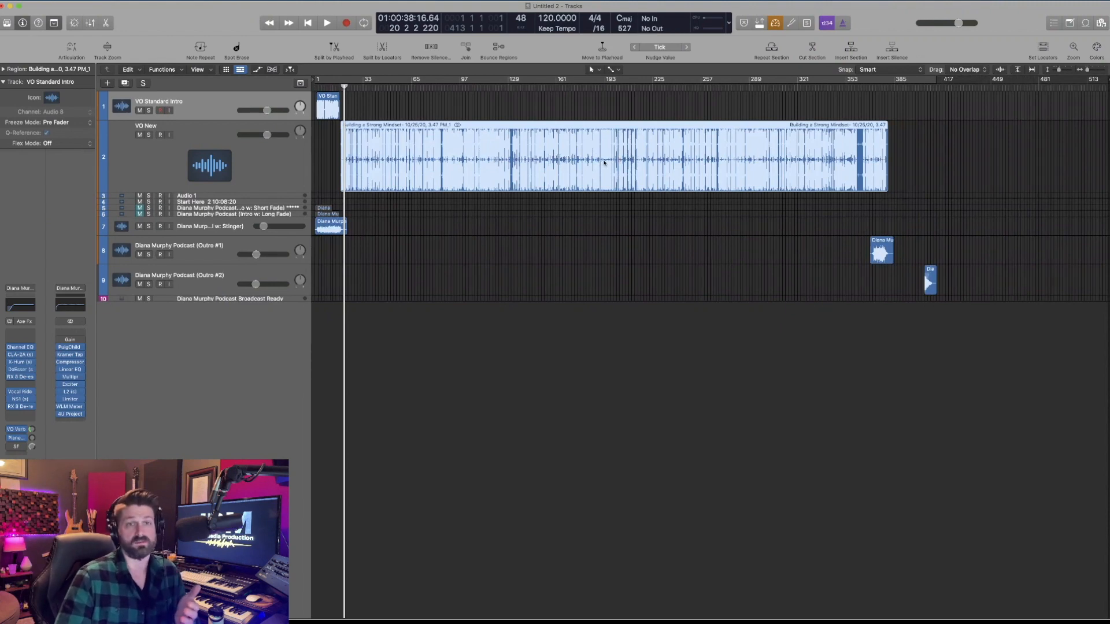
key("super+Right")
key("super+Right")
key("super+Right")
key("super+Right")
key("super+Right")
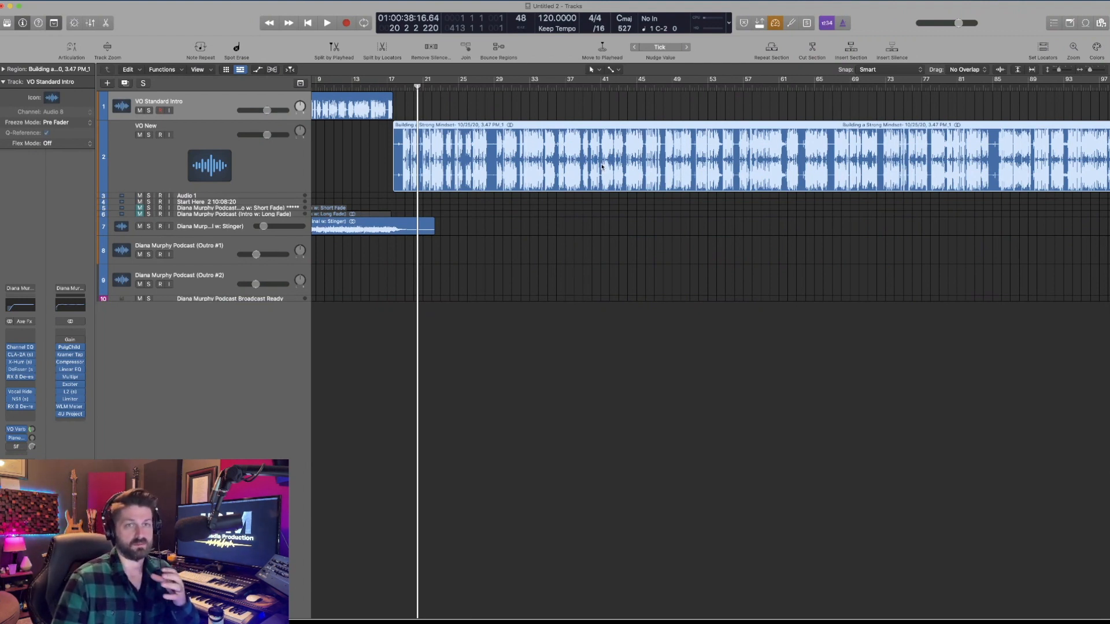
key("super+Left")
key("super+Left")
key("super+Left")
key("super+Left")
key("super+Left")
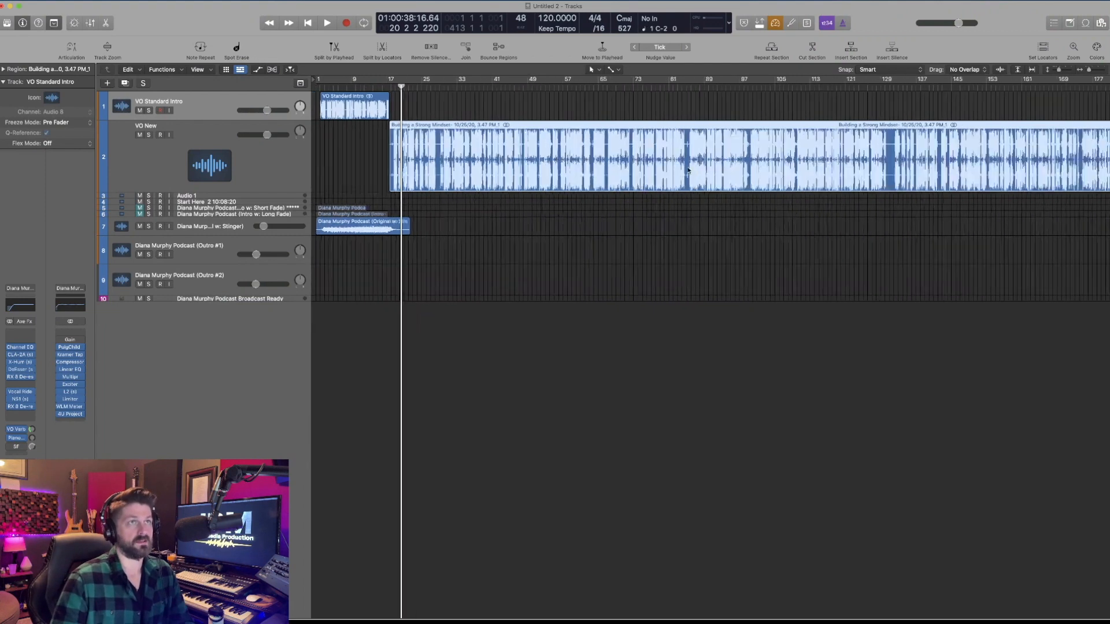
key("super+Right")
key("super+Right")
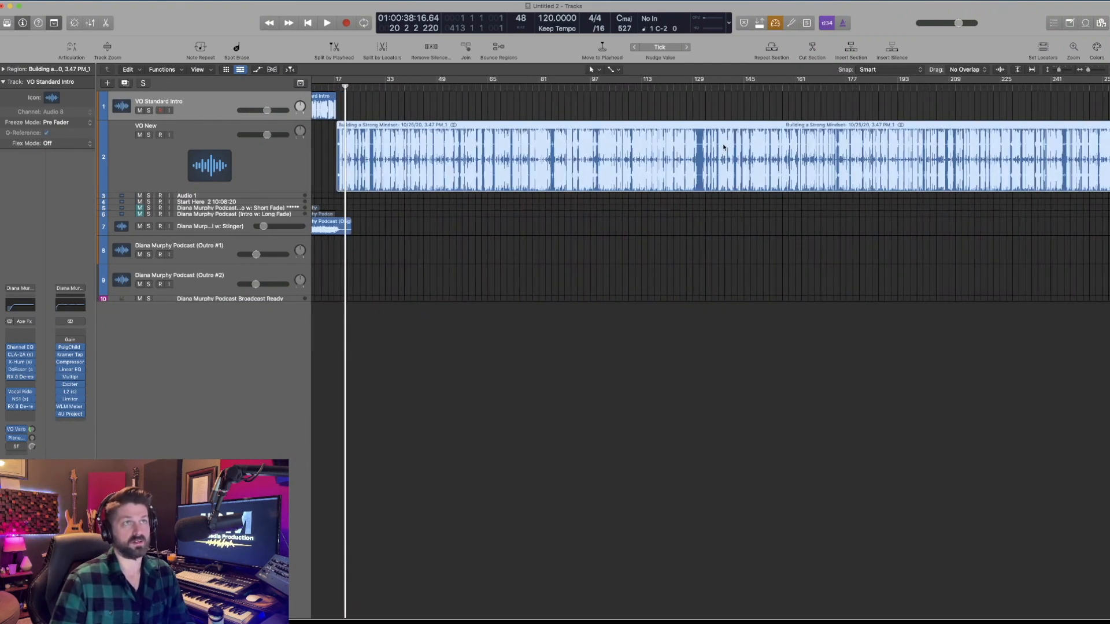
key("super+Left")
key("super+Left")
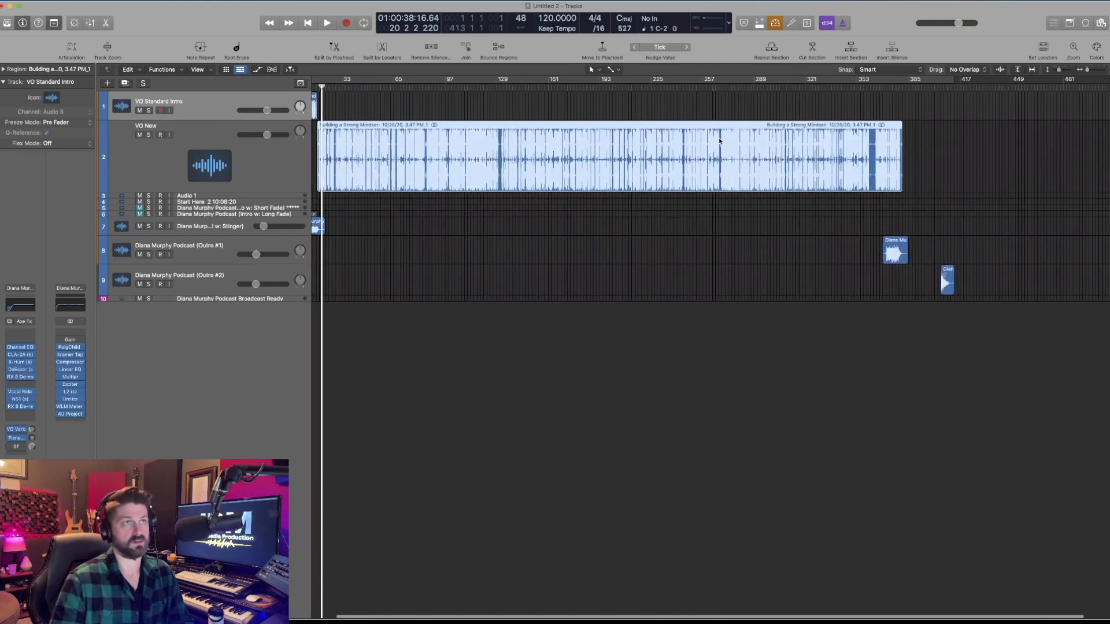
key("super+Right")
key("super+Right")
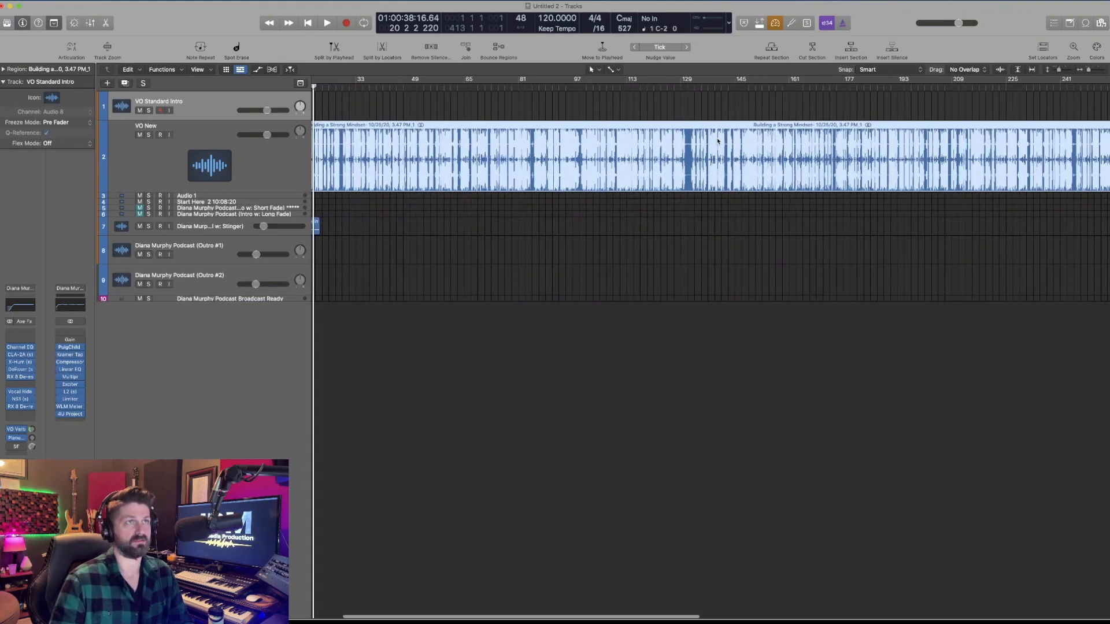
Increase the height of the VO New track so its waveform is easier to read.
key("super+Right")
key("super+Right")
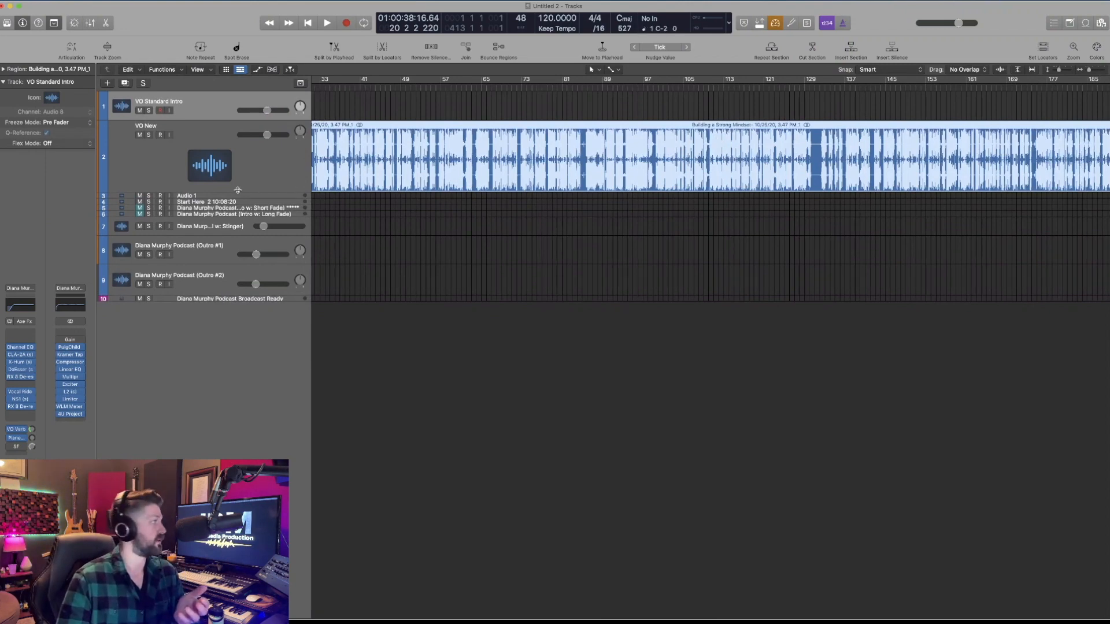
left_click_drag(238, 190, 257, 237)
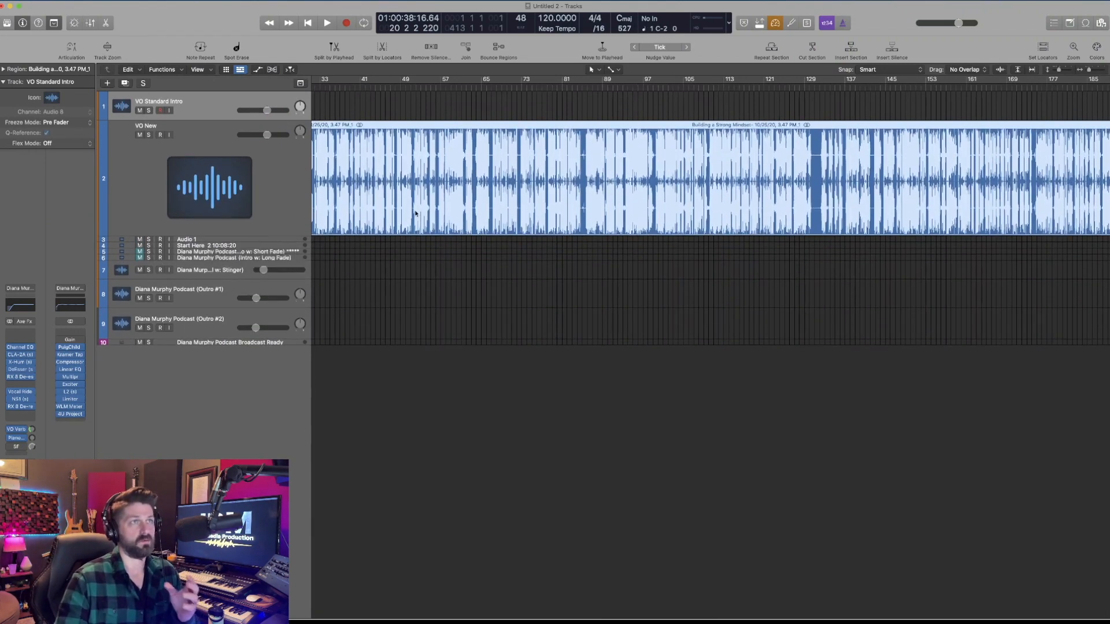
Play the VO New recording through the long pause near bar 130, stopping at about bar 133.
key("super+Right")
key("super+Right")
scroll(535, 236, "right", 6)
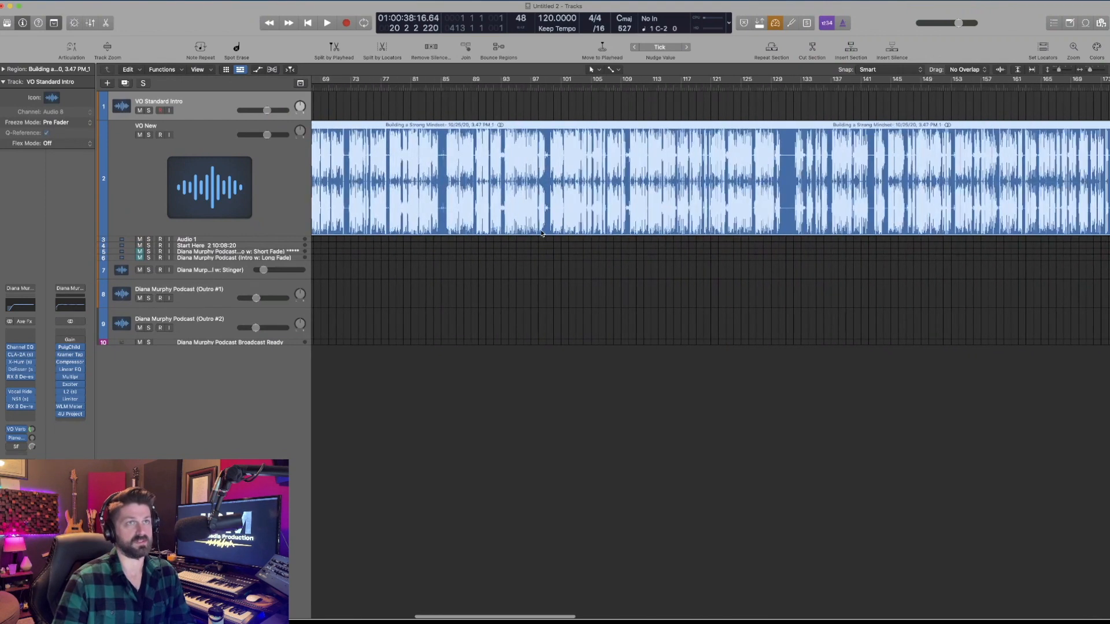
left_click(696, 87)
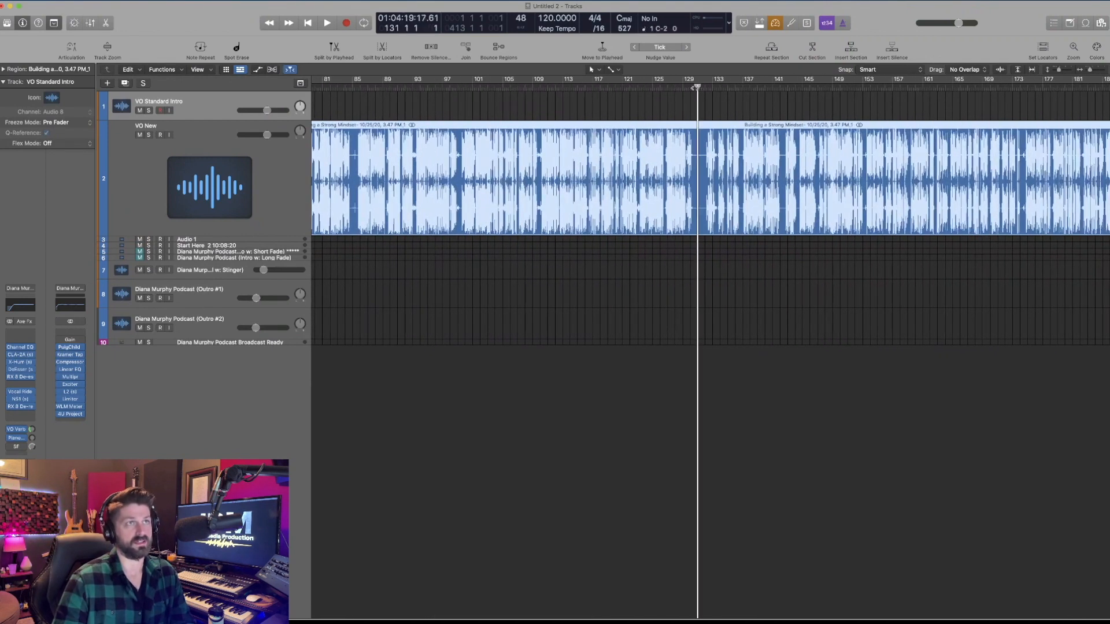
left_click(684, 87)
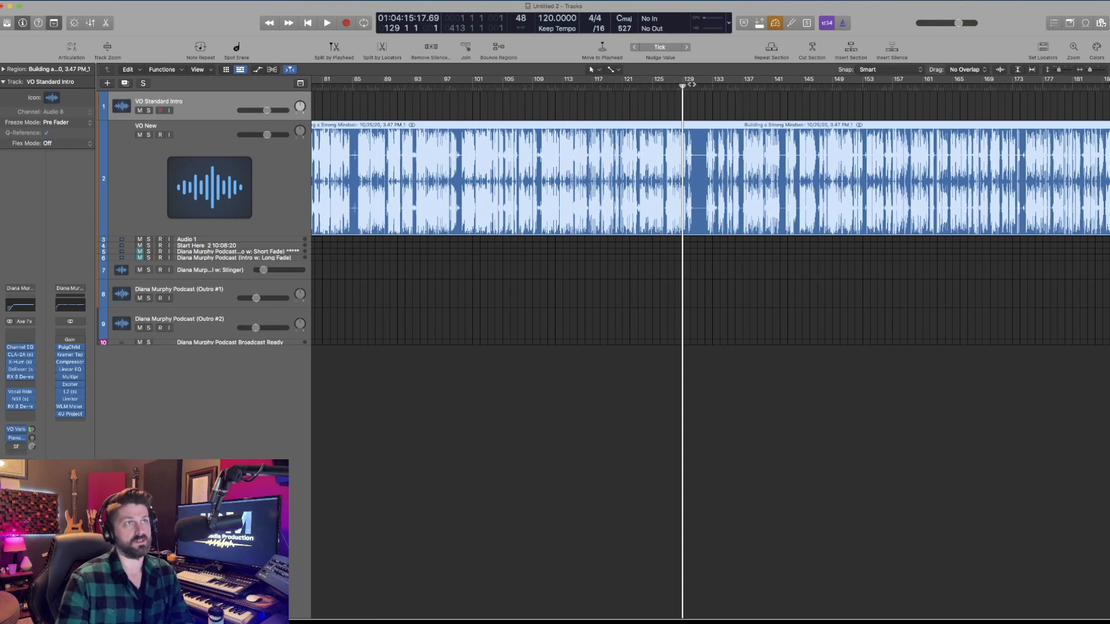
left_click_drag(682, 101, 608, 110)
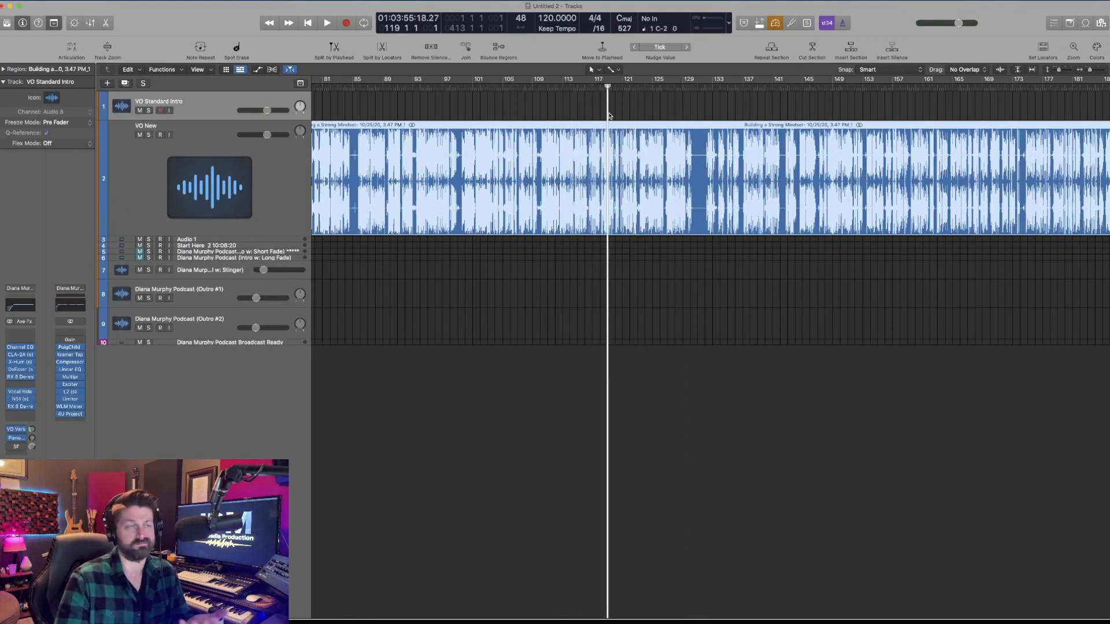
left_click(686, 87)
key("space")
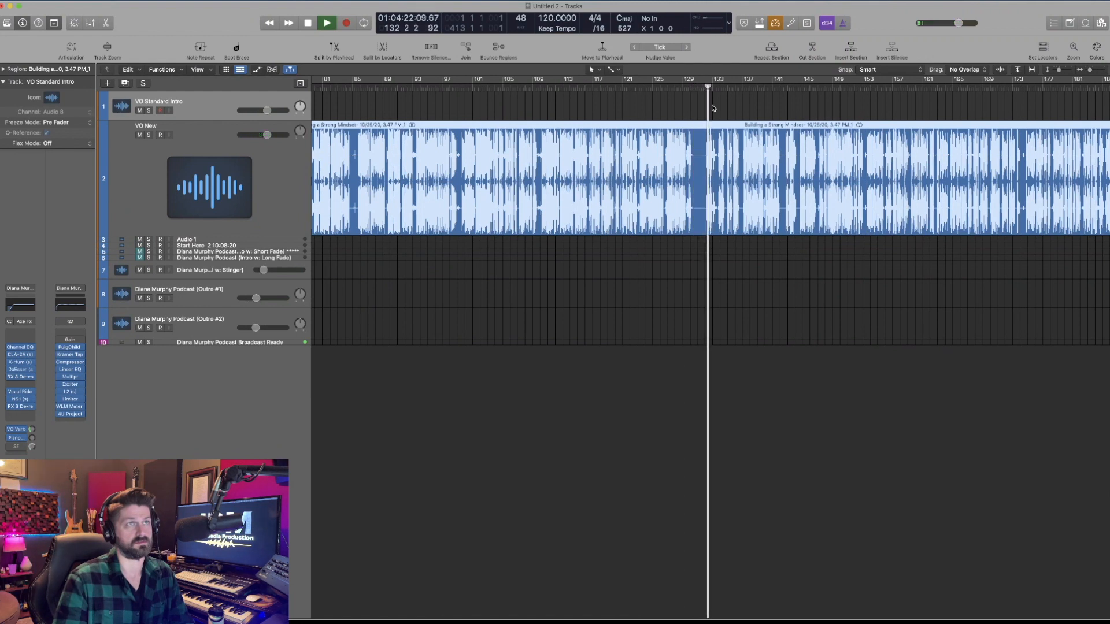
key("space")
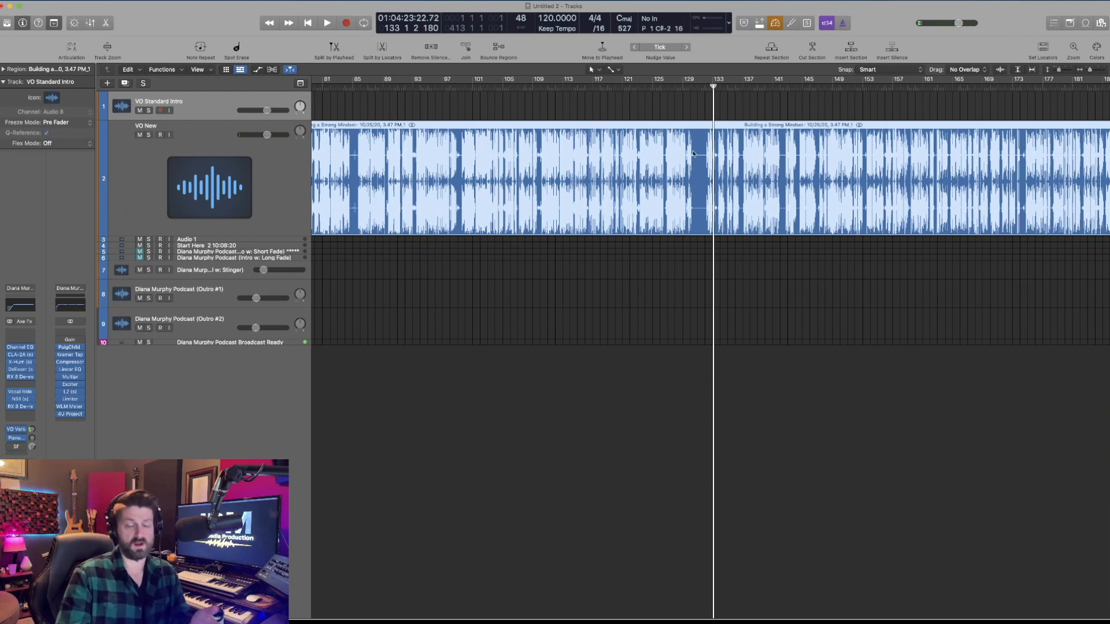
Split the VO New recording at bar 131, inside the long pause.
key("super+Right")
key("super+Right")
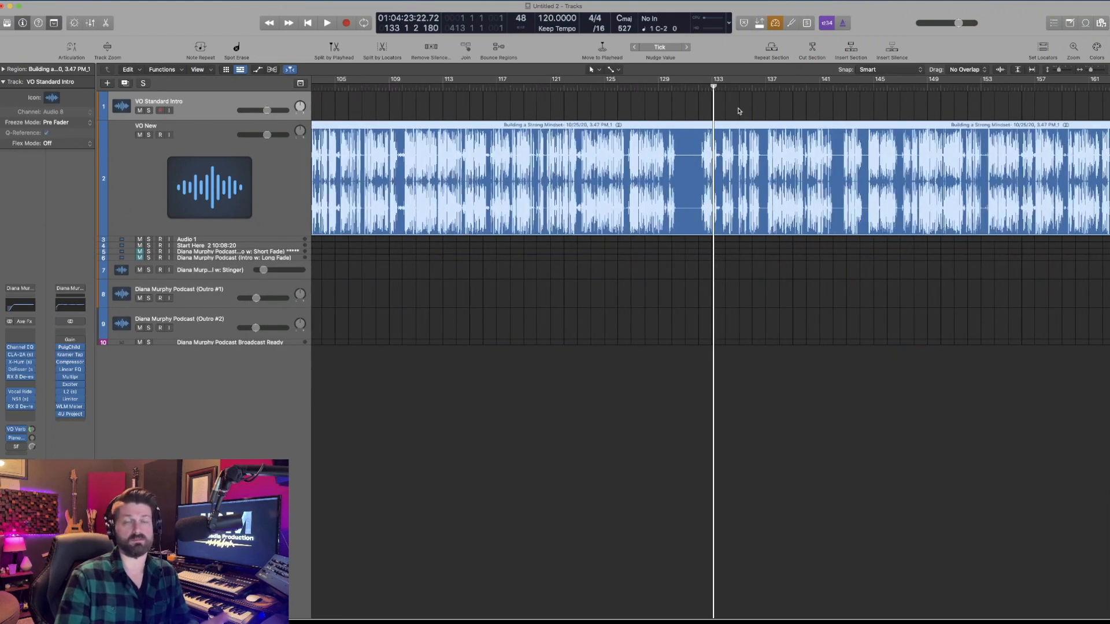
scroll(614, 297, "down", 10)
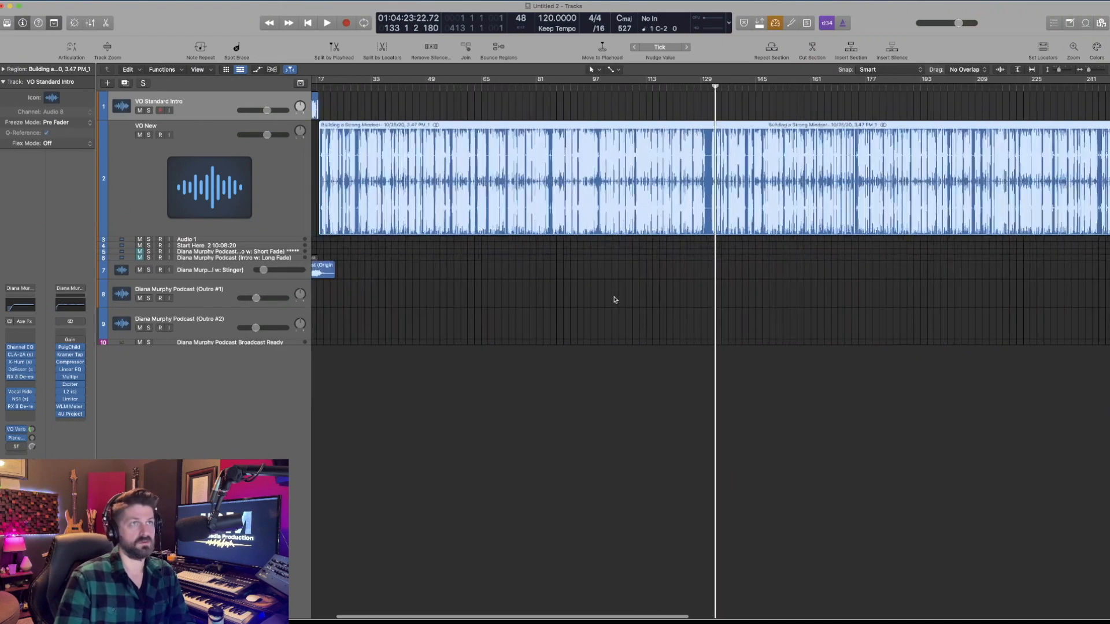
scroll(614, 297, "up", 3)
scroll(652, 286, "up", 4)
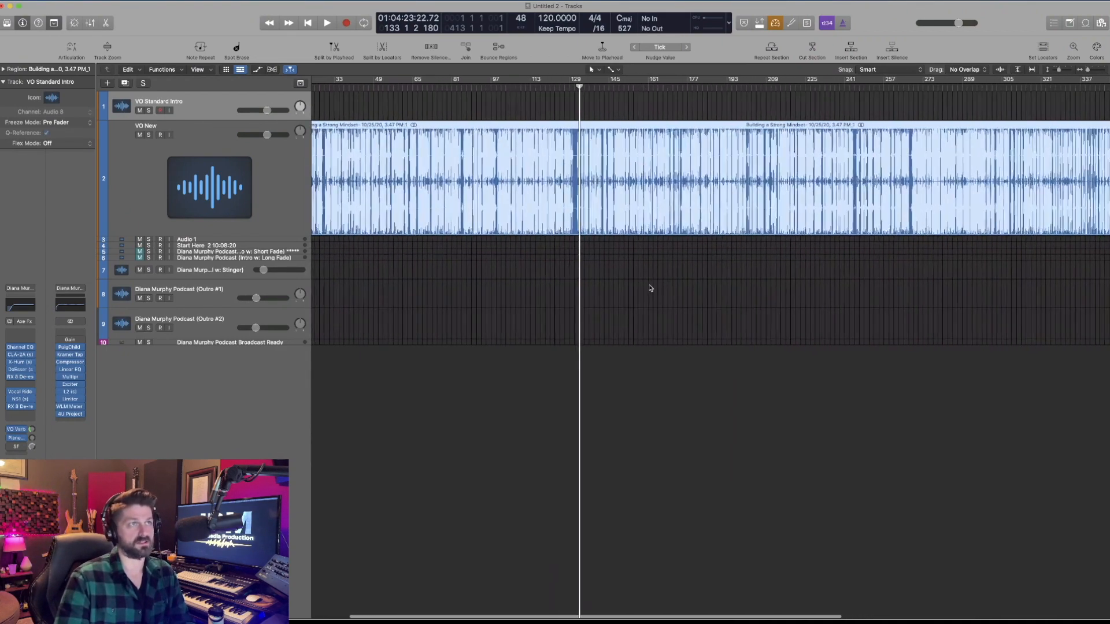
scroll(652, 285, "up", 4)
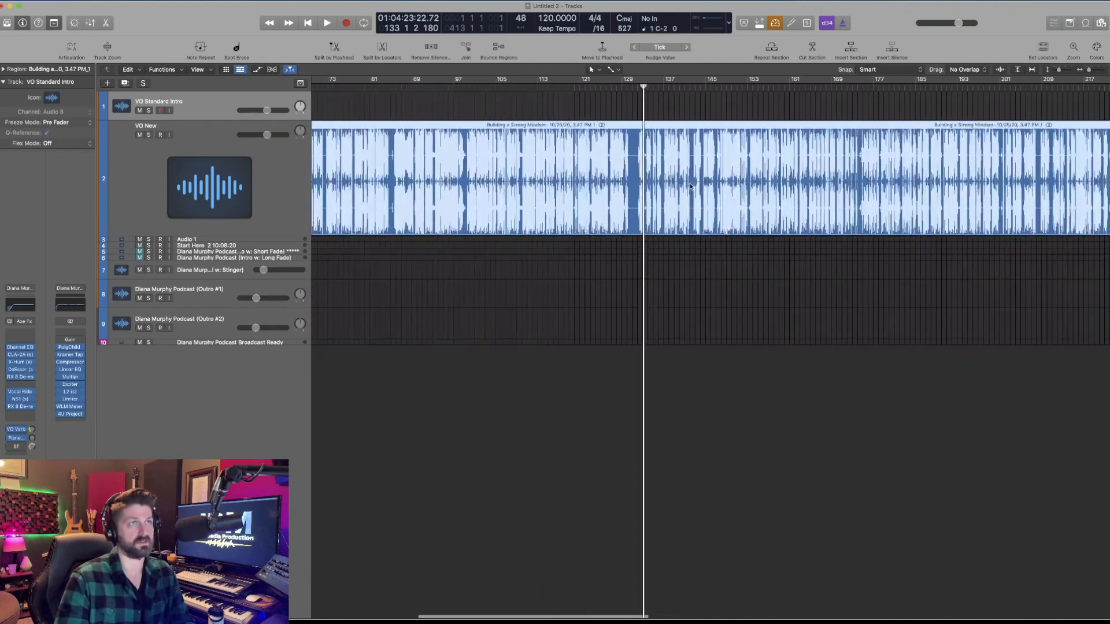
left_click_drag(735, 87, 724, 96)
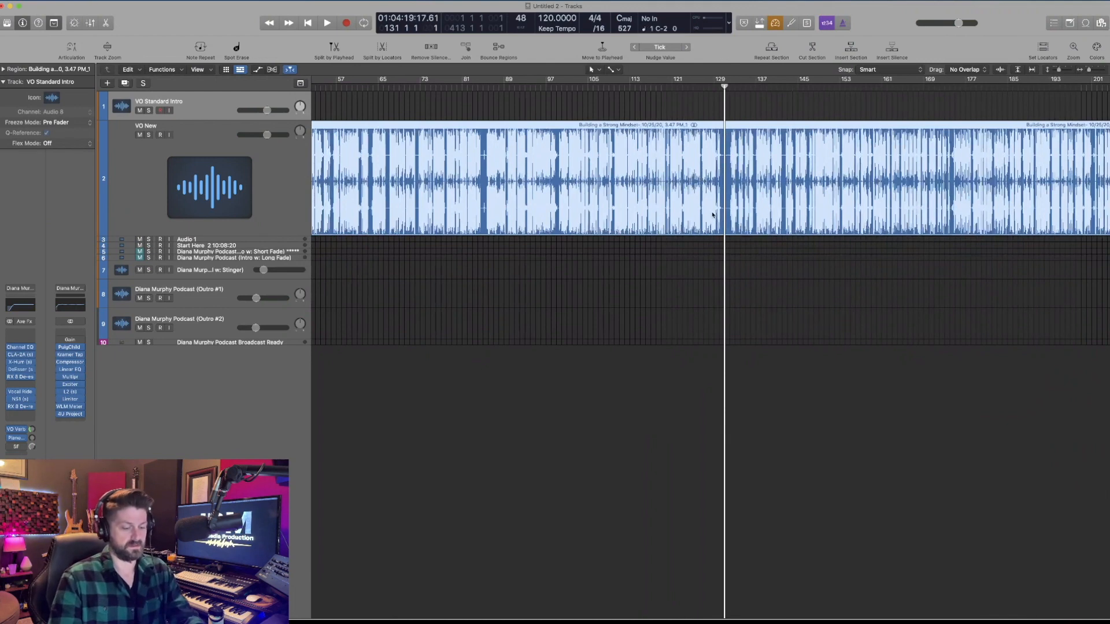
key("super+t")
Remove the silence from the first part of the VO New recording with a threshold of -28 dB.
scroll(672, 202, "down", 4)
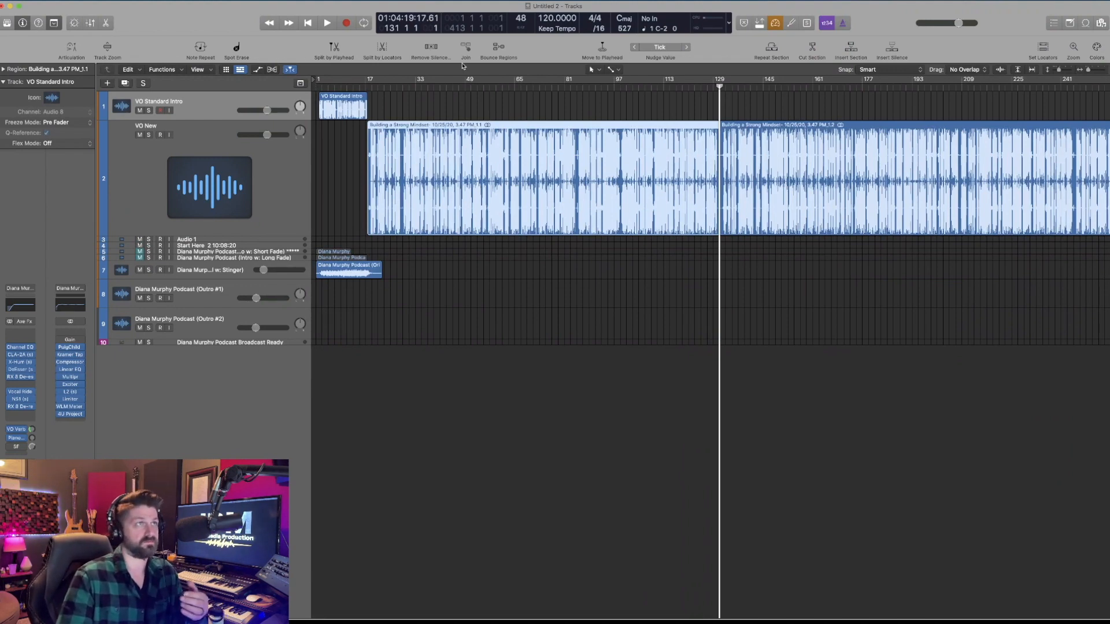
left_click(433, 48)
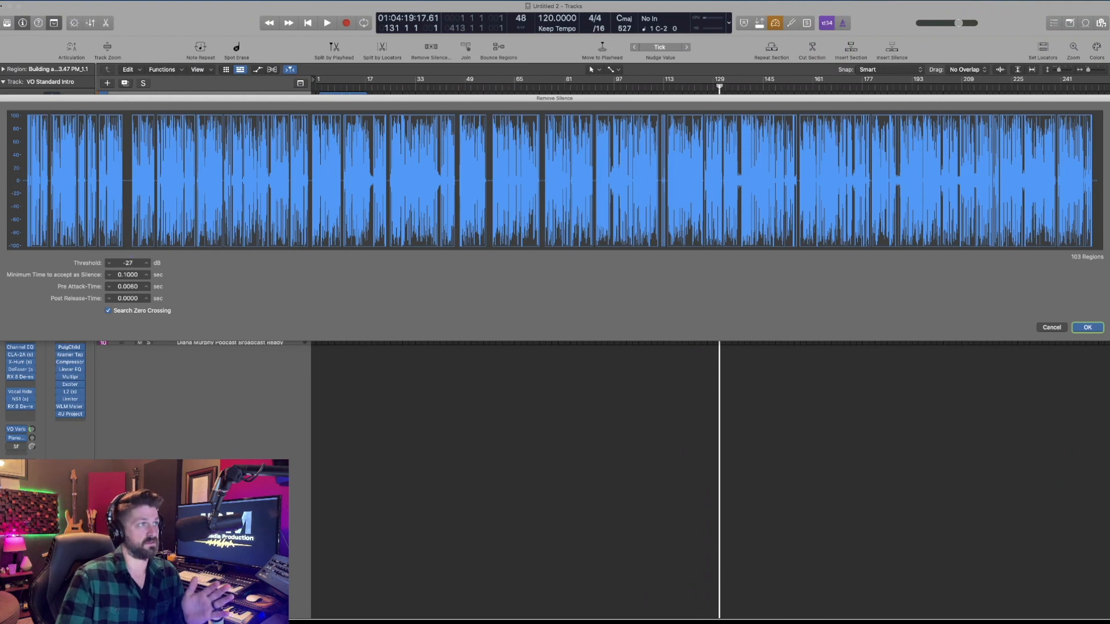
left_click_drag(128, 263, 128, 261)
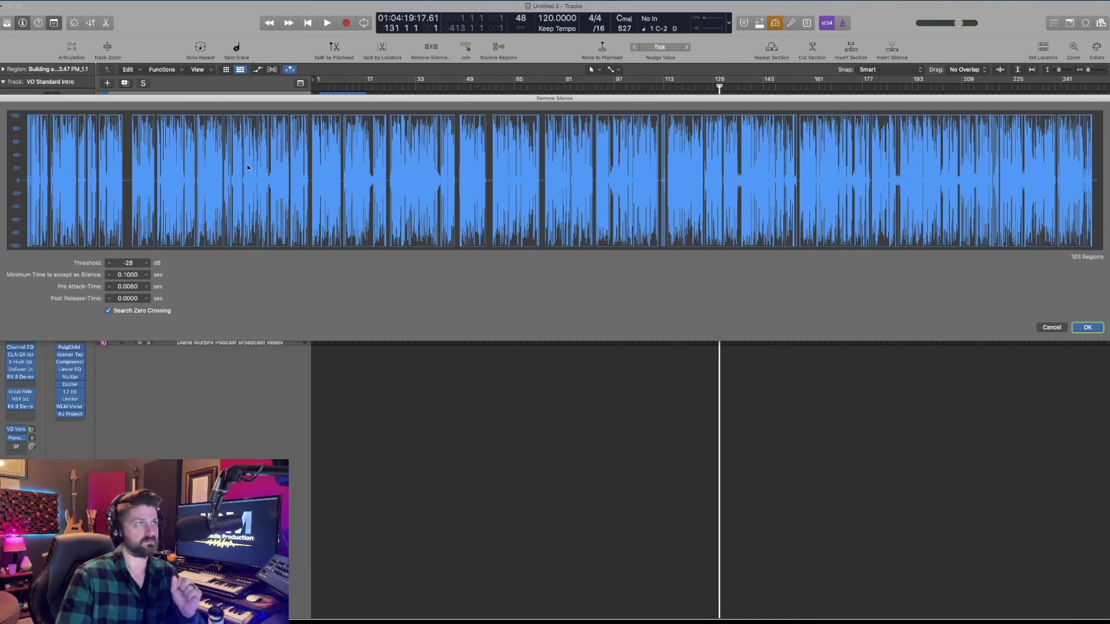
left_click(1088, 328)
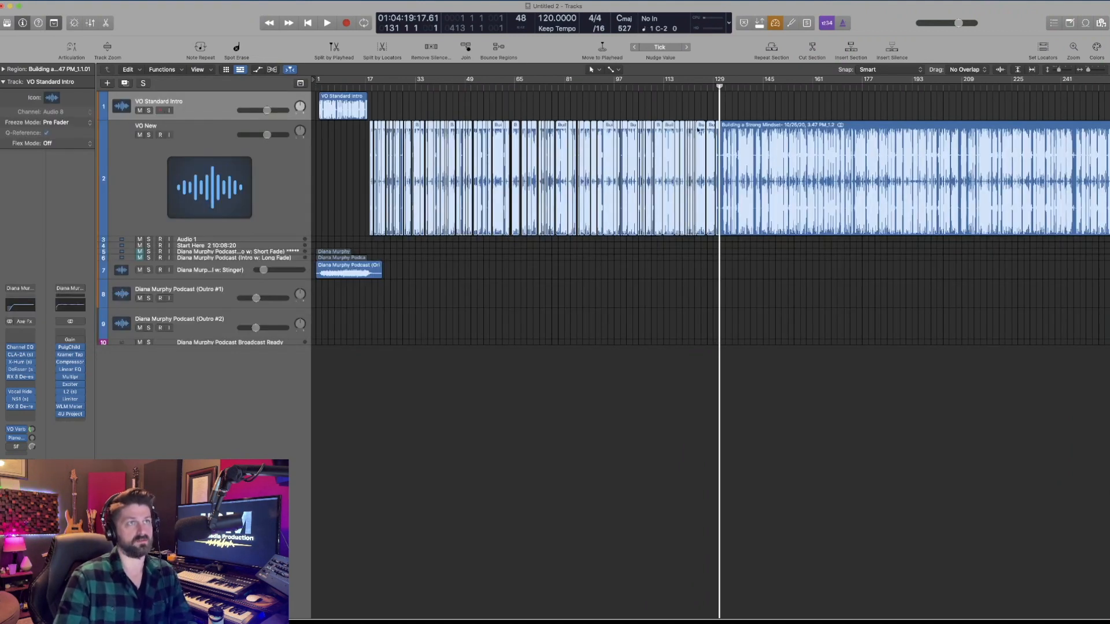
Examine the separated regions at the start of VO New and the gaps between the opening phrases.
scroll(448, 143, "up", 15)
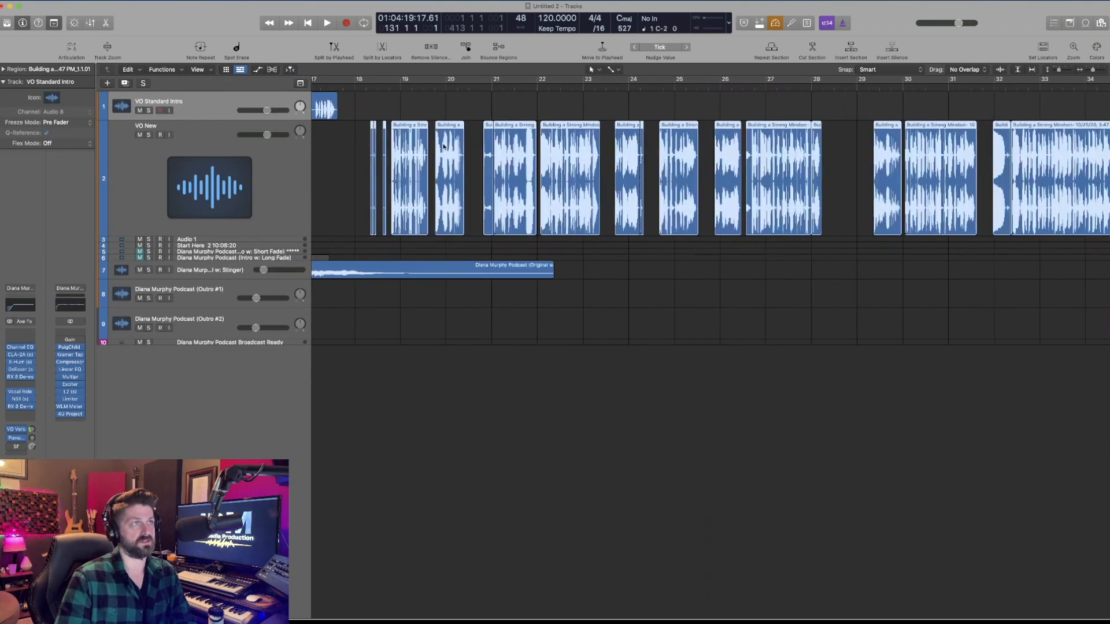
scroll(445, 144, "up", 8)
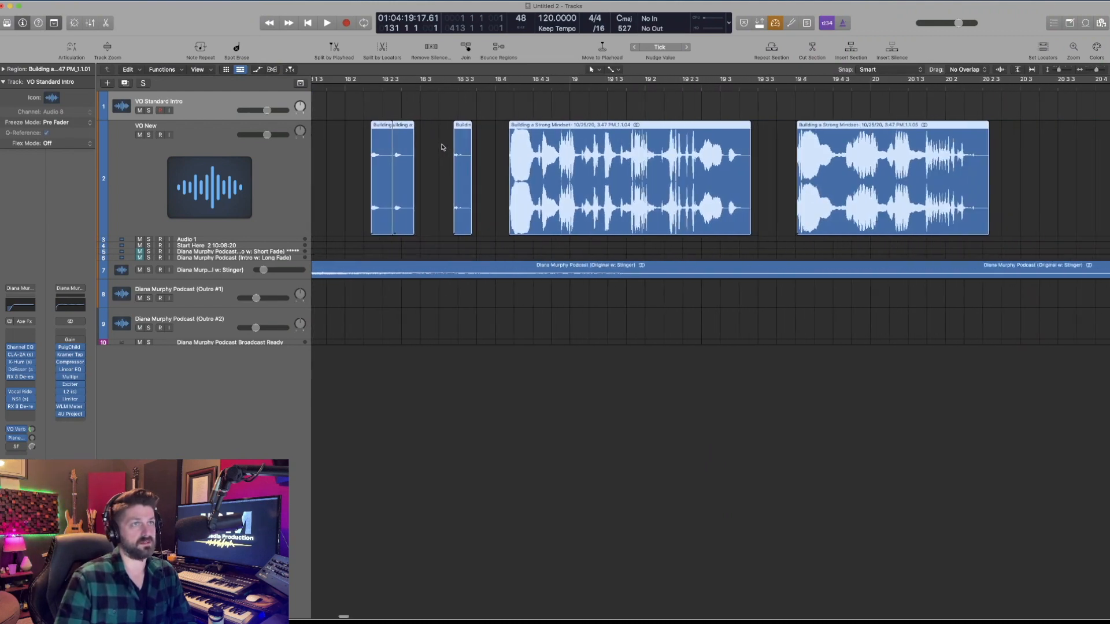
scroll(443, 145, "down", 3)
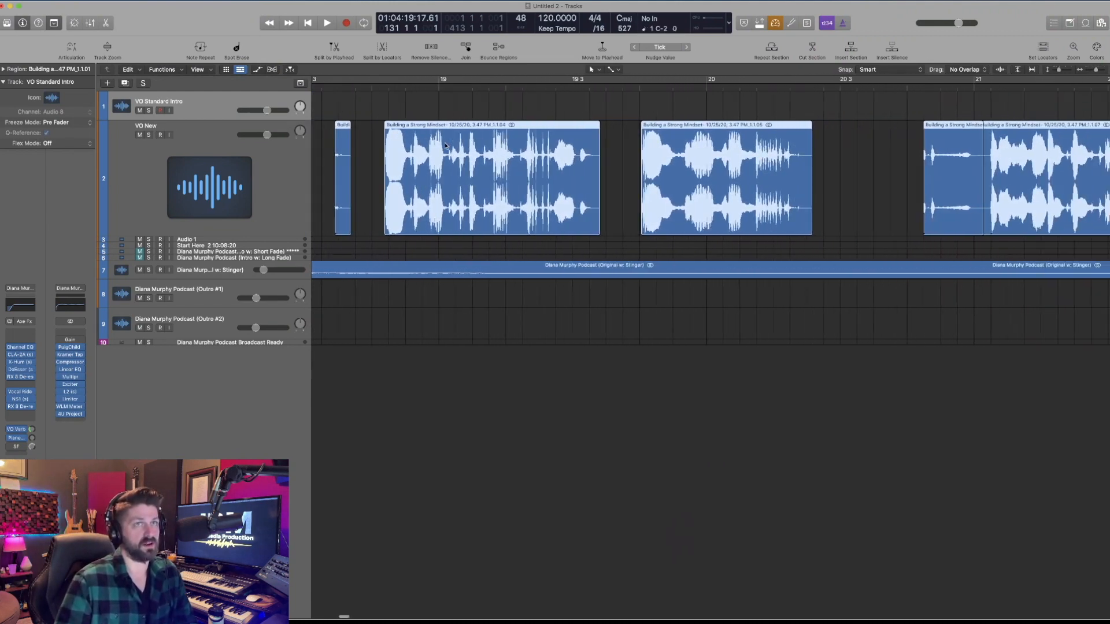
scroll(445, 144, "left", 5)
scroll(463, 149, "right", 10)
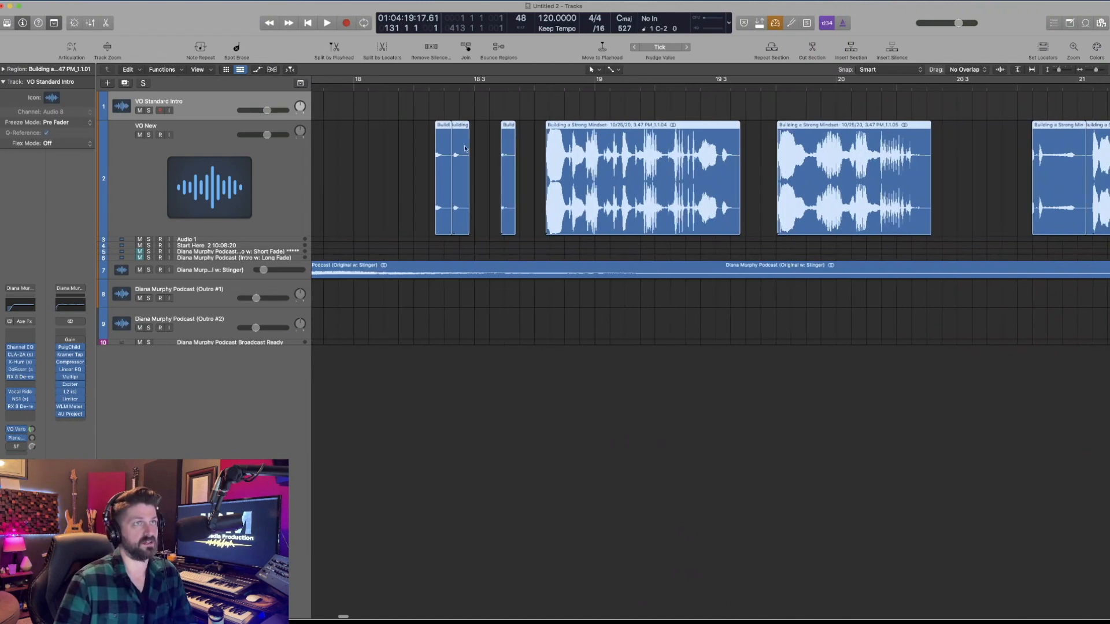
scroll(567, 167, "left", 5)
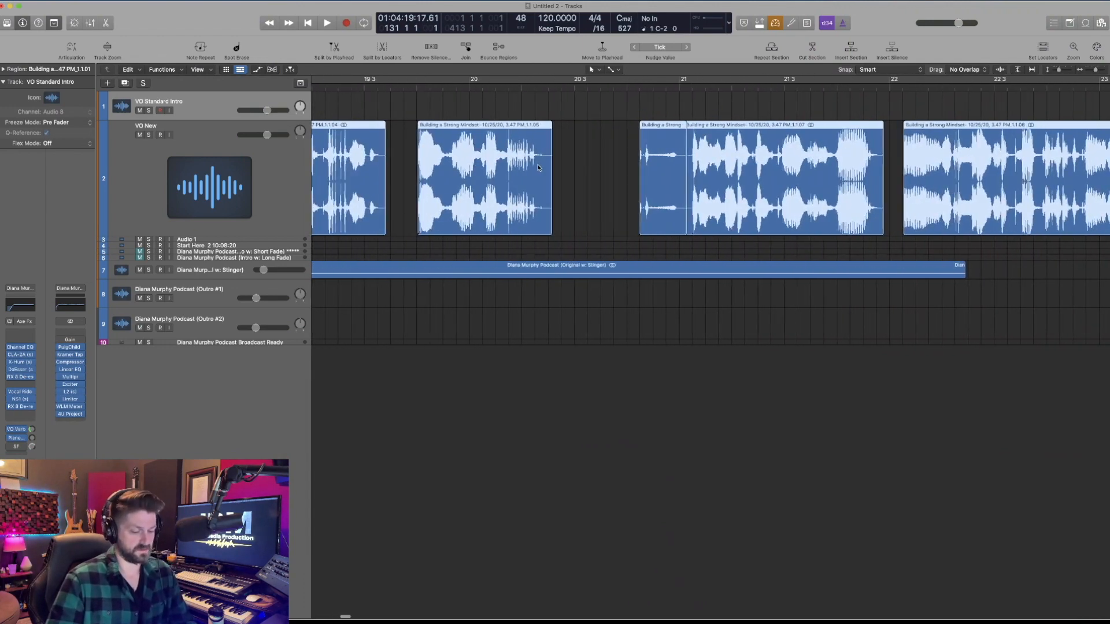
Undo the silence removal on VO New and review the pauses in the continuous waveform.
key("super+j")
scroll(661, 156, "right", 2)
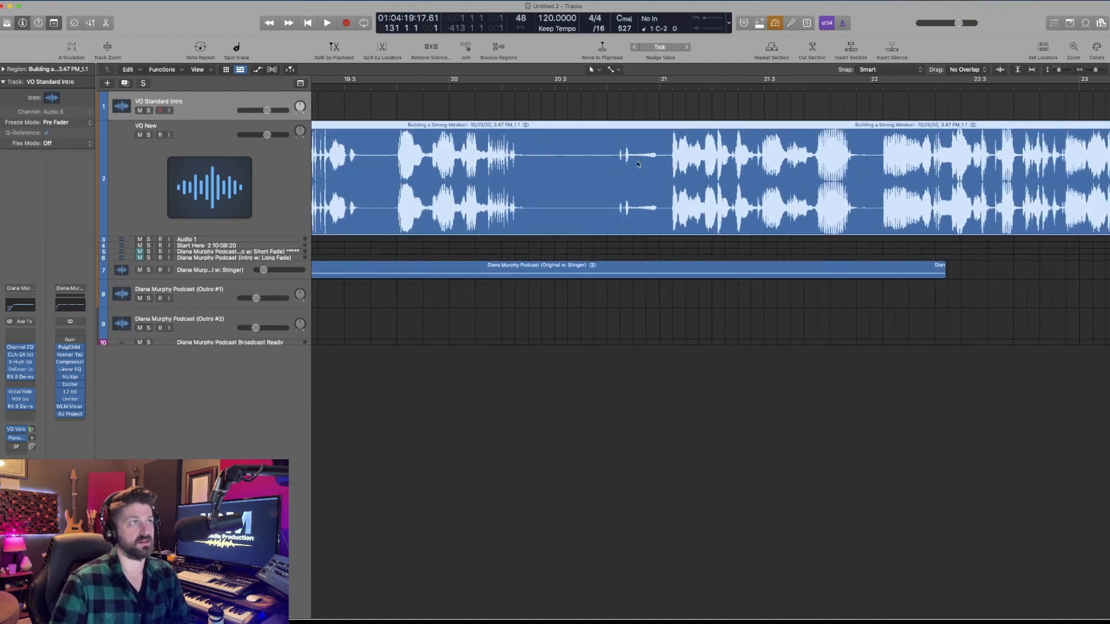
scroll(638, 164, "right", 15)
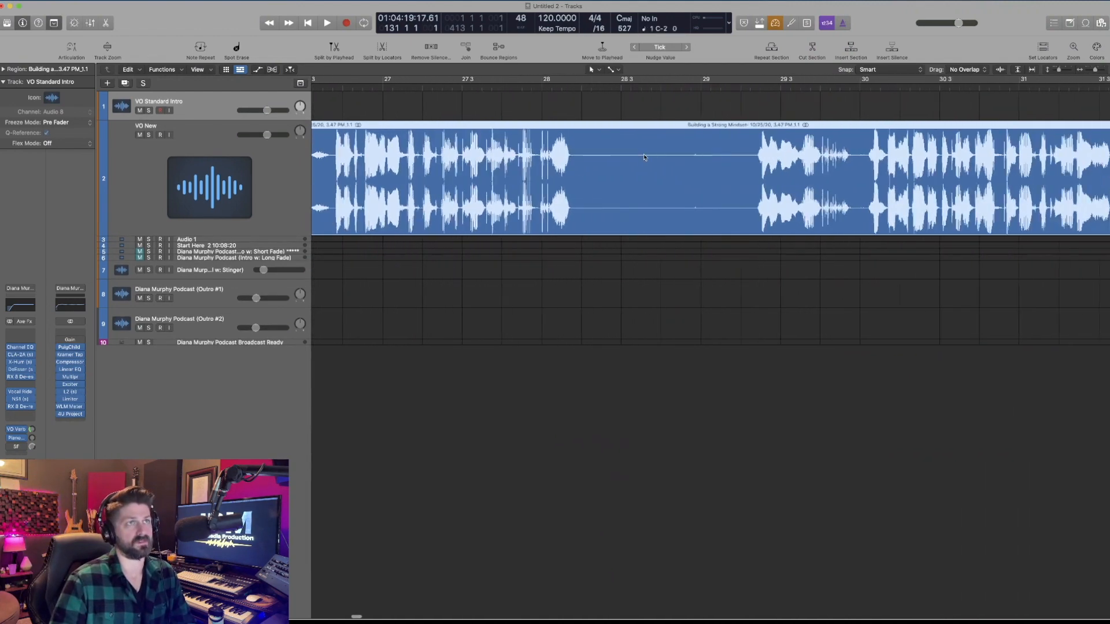
scroll(644, 157, "right", 10)
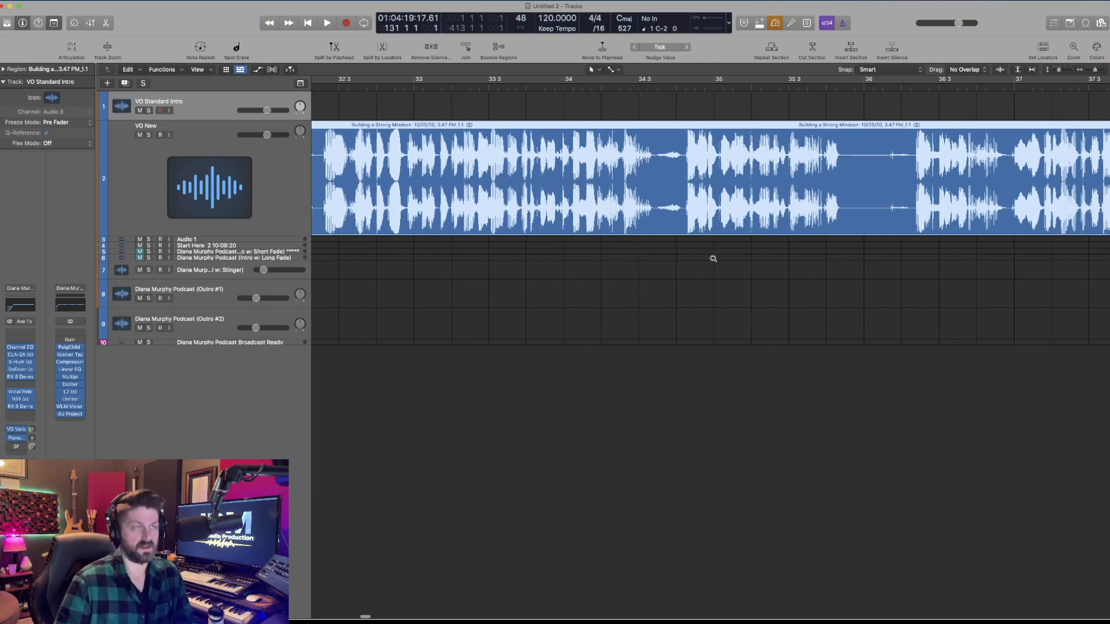
scroll(713, 257, "left", 15)
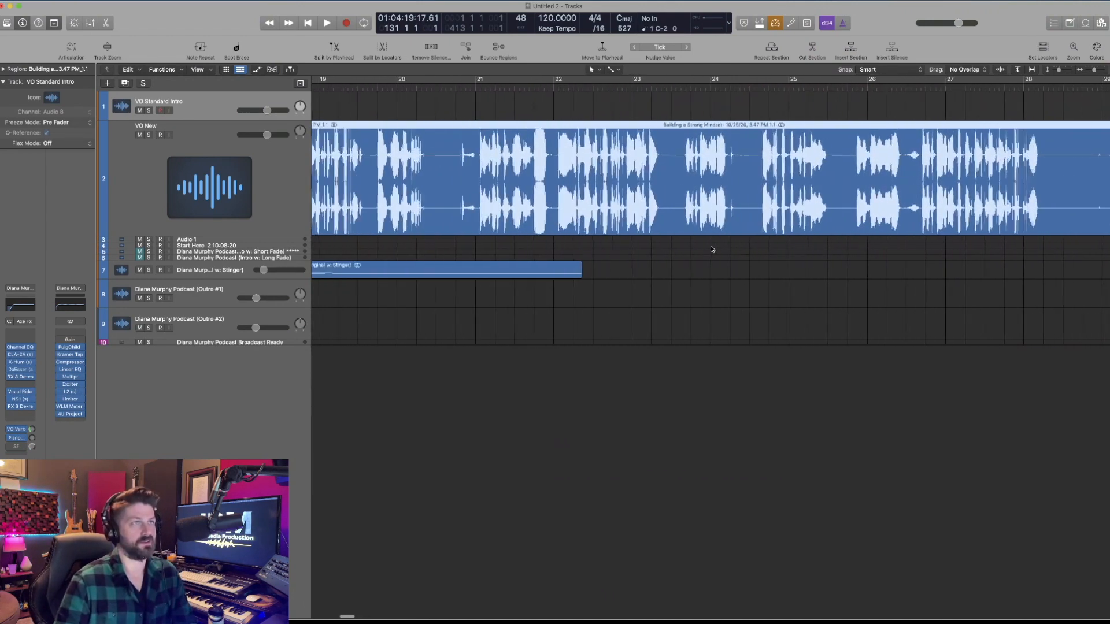
scroll(711, 250, "left", 5)
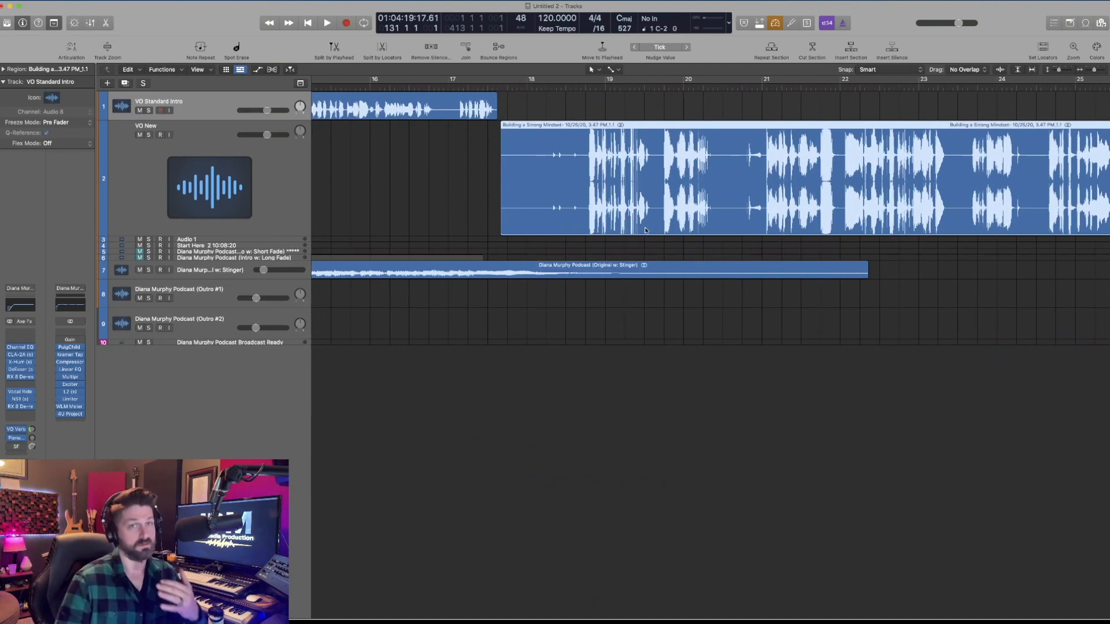
Redo the silence removal on the first part of the VO New recording.
scroll(651, 222, "up", 4)
scroll(652, 221, "right", 6)
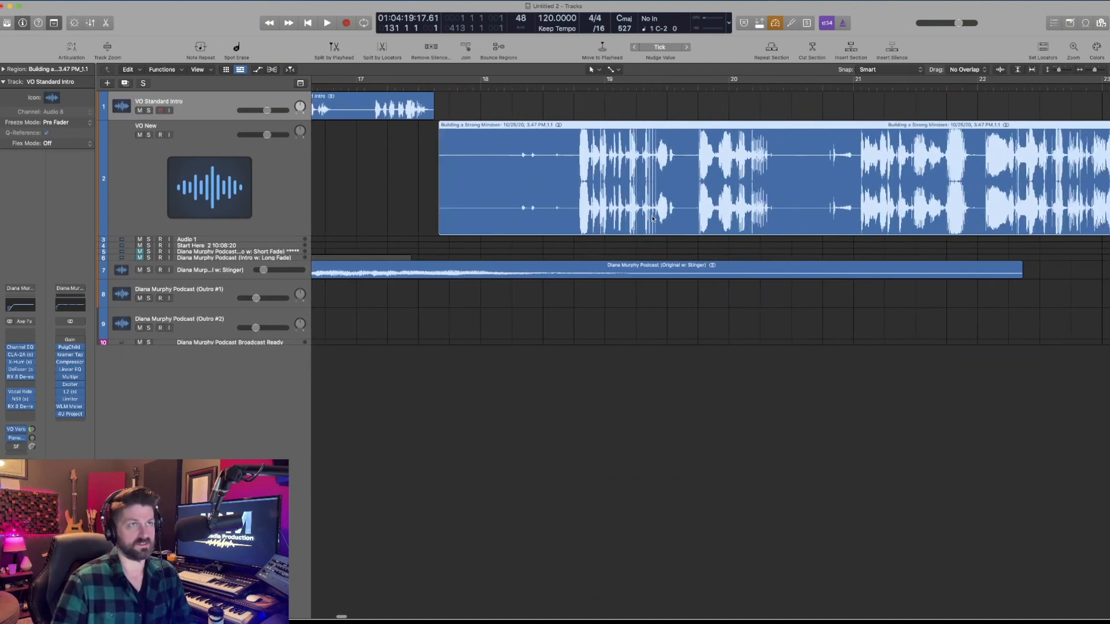
key("super+Left")
key("super+Left")
key("super+Left")
scroll(636, 204, "right", 3)
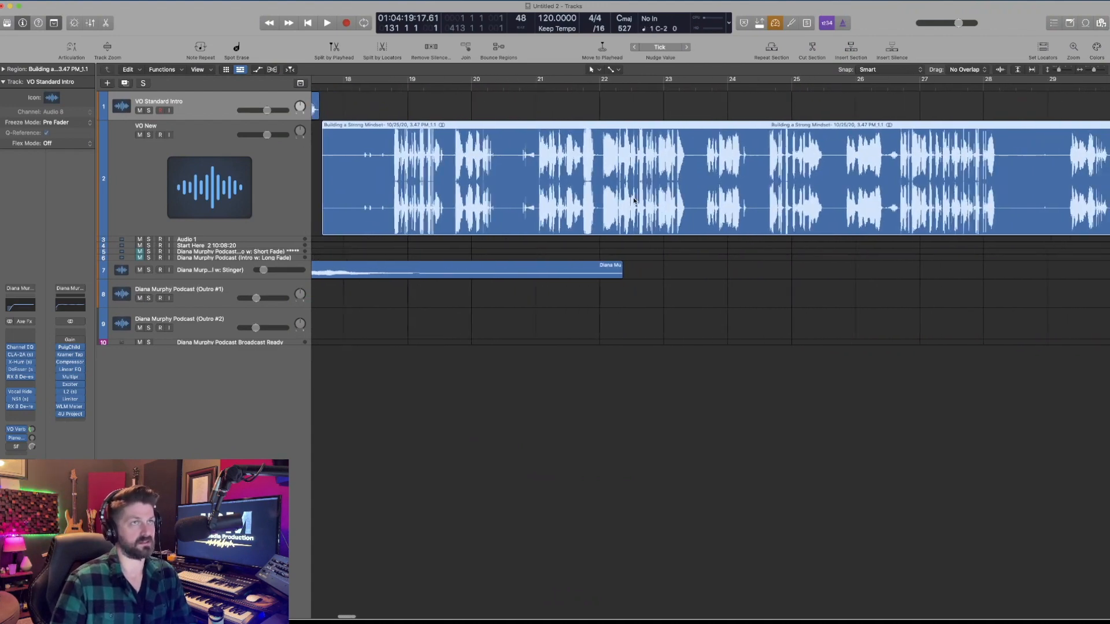
scroll(633, 201, "left", 3)
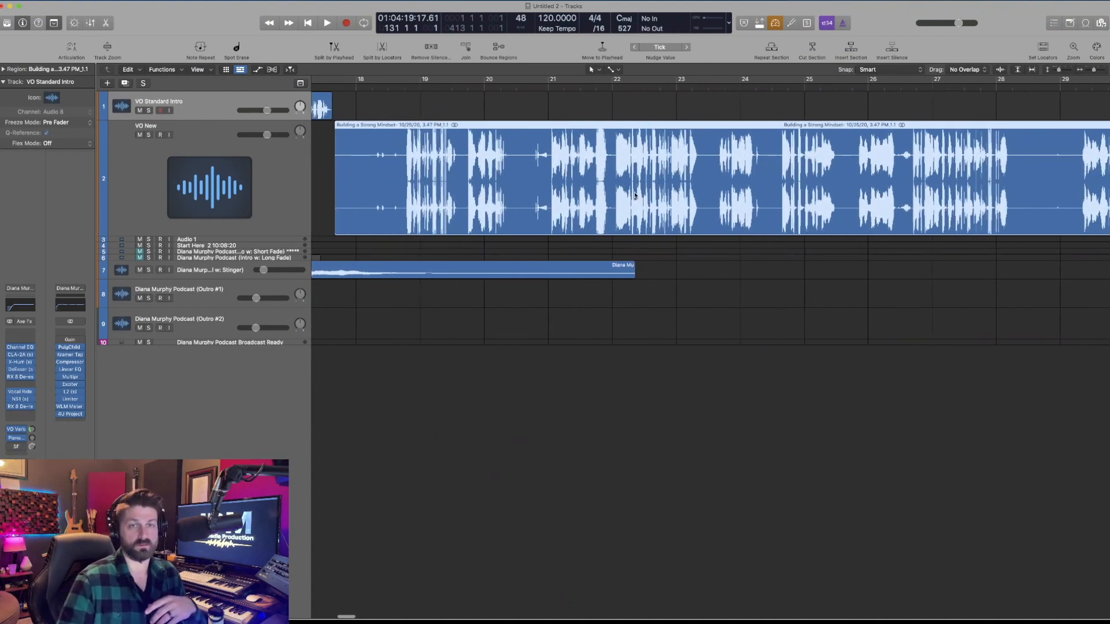
scroll(633, 195, "left", 1)
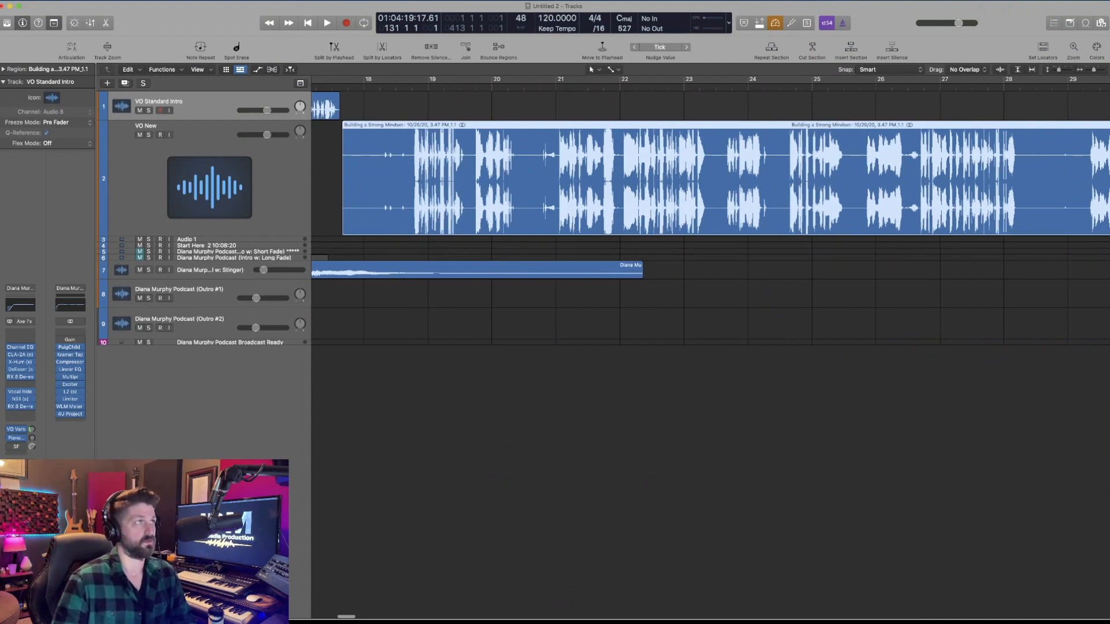
left_click(79, 1)
left_click(111, 14)
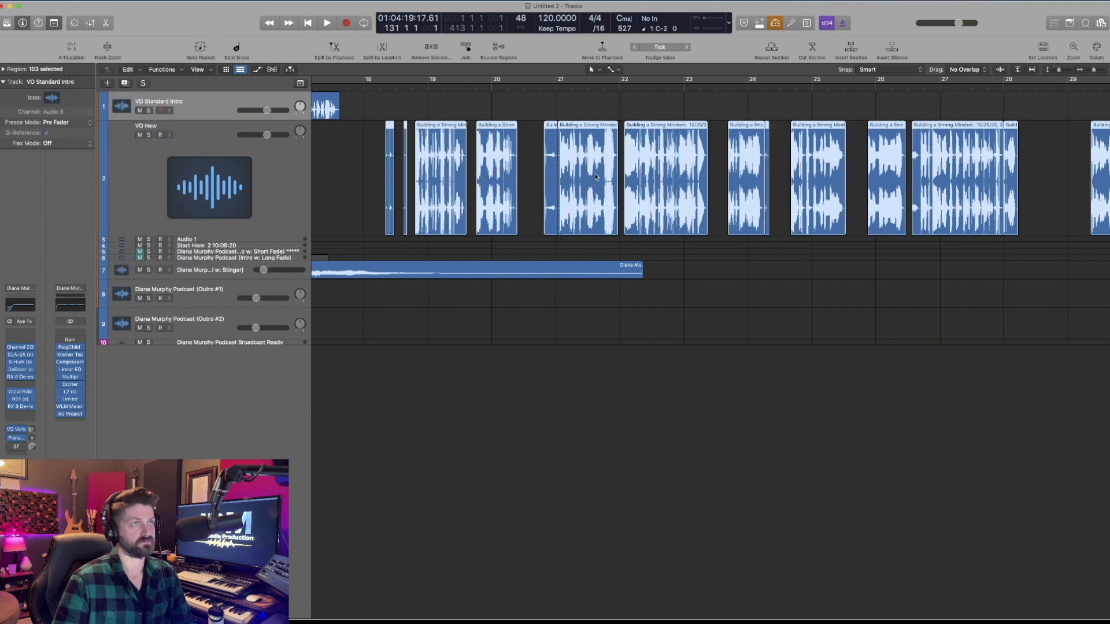
Play the start of VO New and delete the three short noise regions before the first spoken phrase.
key("super+Right")
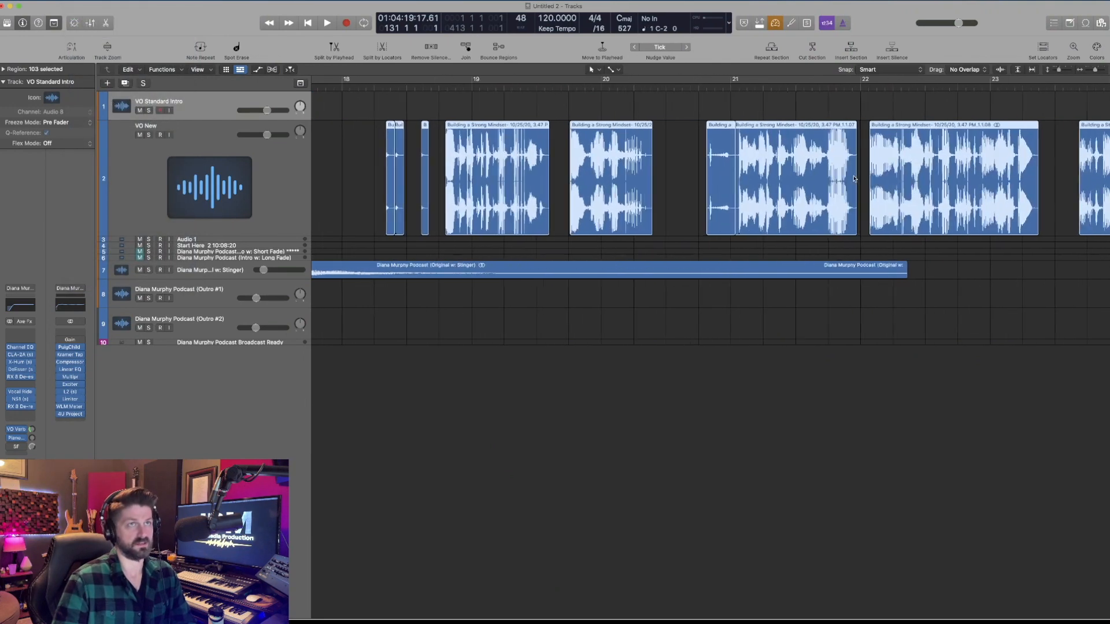
scroll(646, 179, "left", 5)
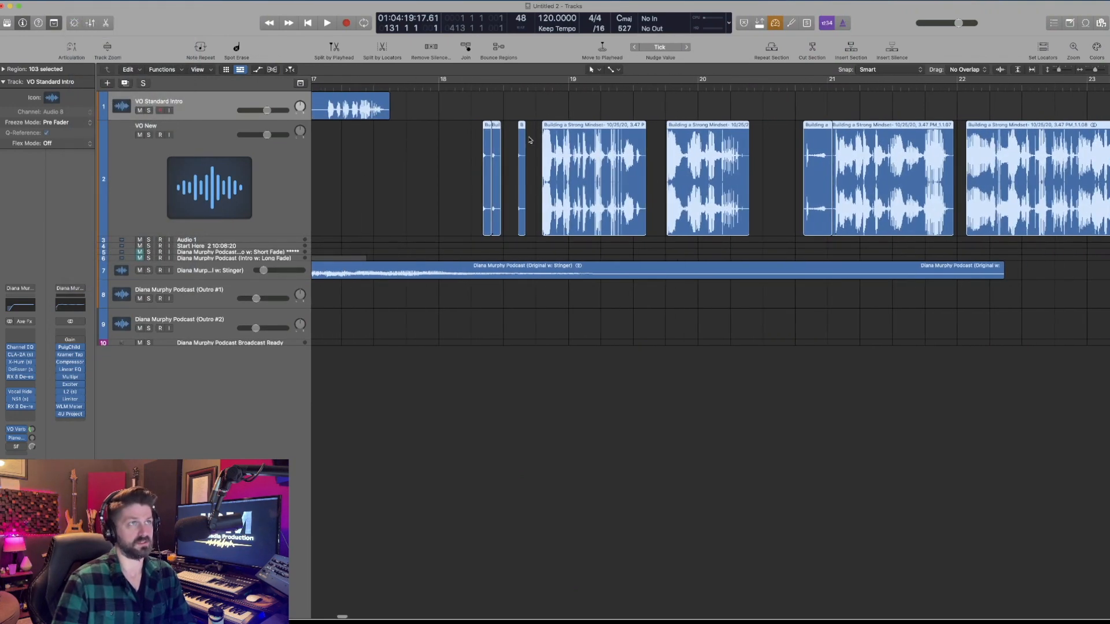
left_click(471, 81)
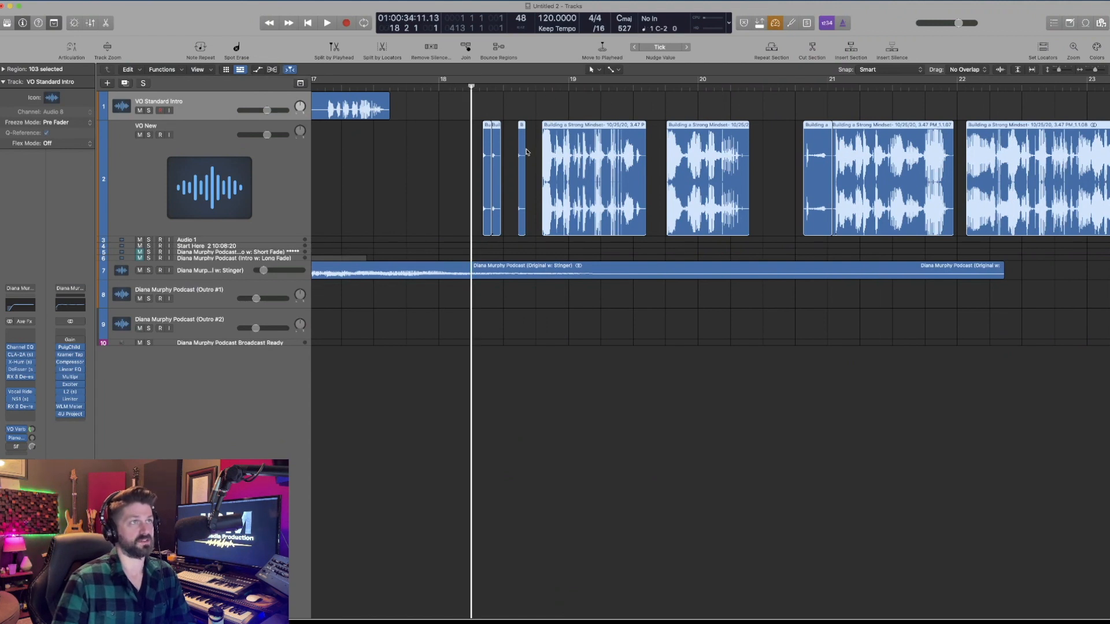
left_click(530, 178)
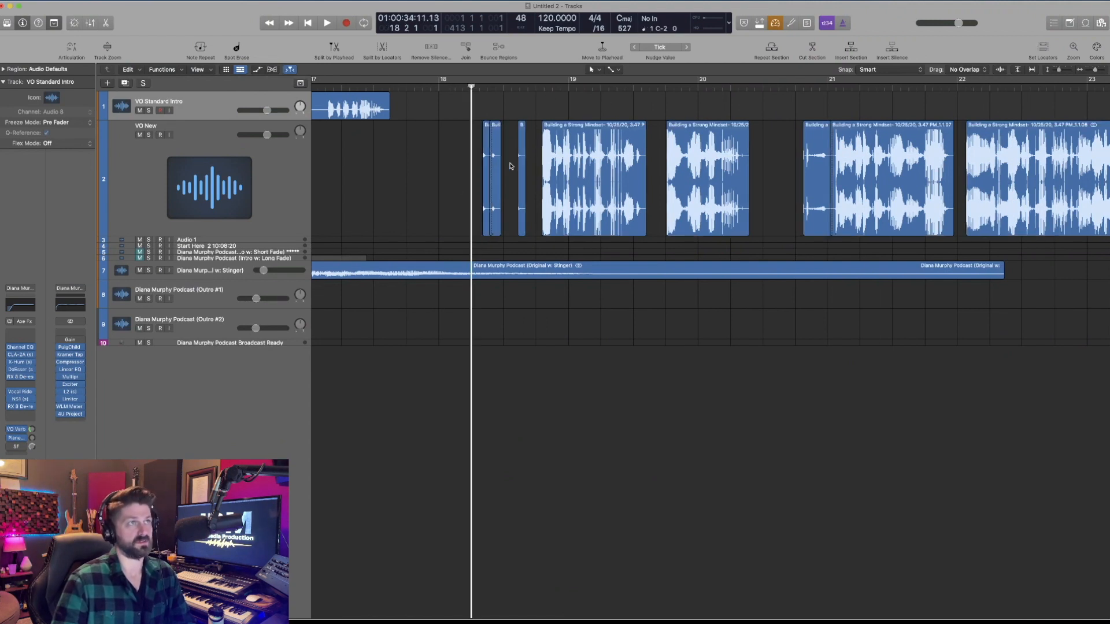
key("space")
left_click_drag(533, 228, 479, 230)
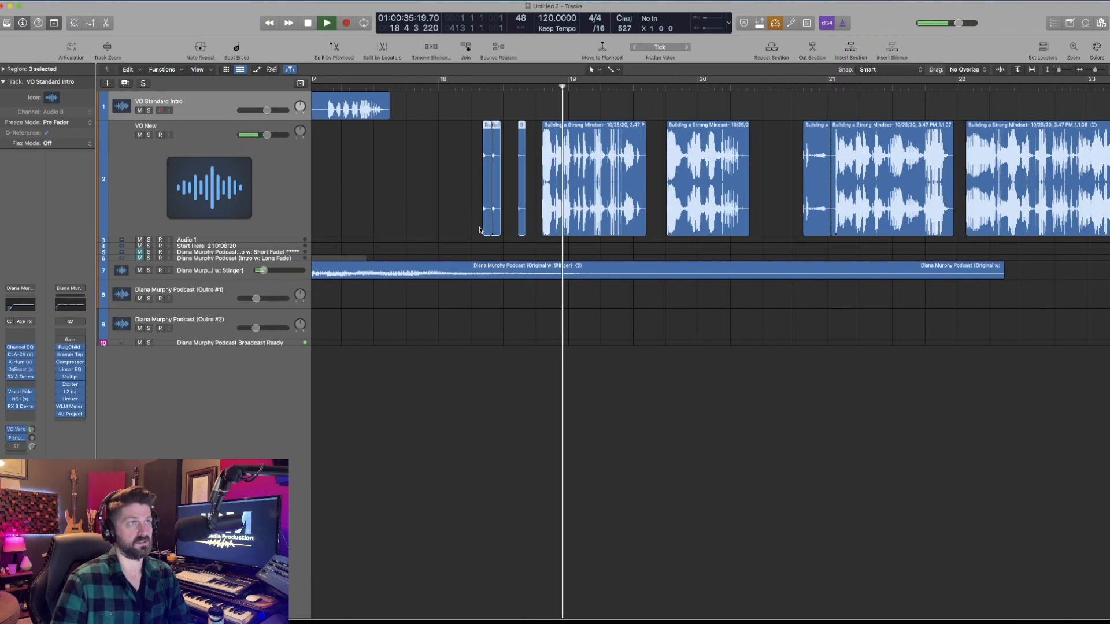
key("Delete")
key("space")
Play the opening phrases of VO New and delete the short breath region just before bar 21.
left_click(480, 86)
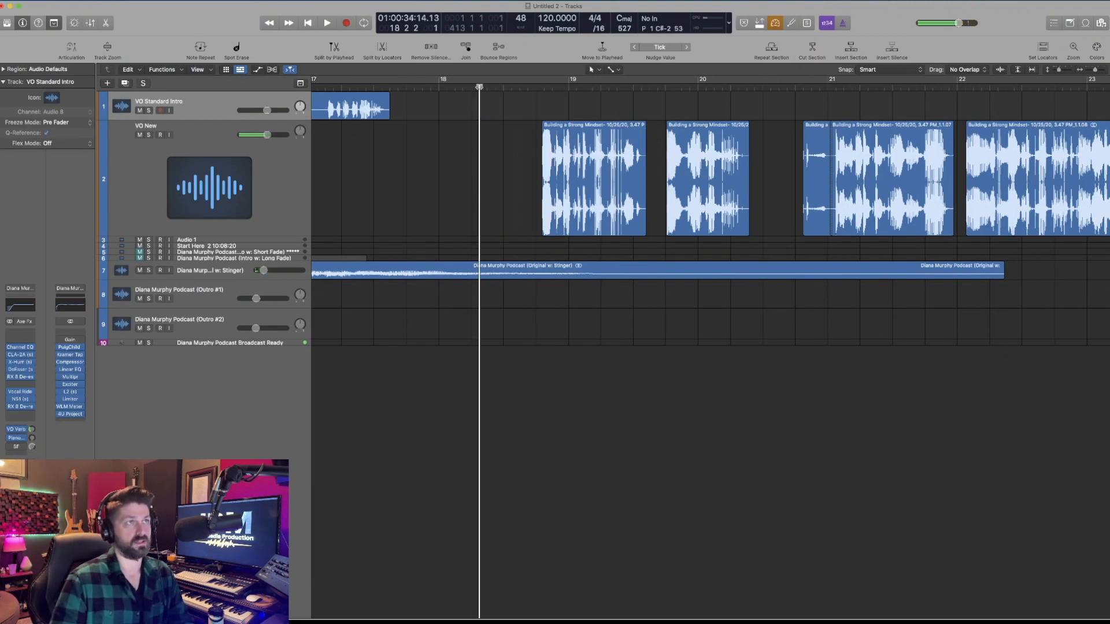
key("space")
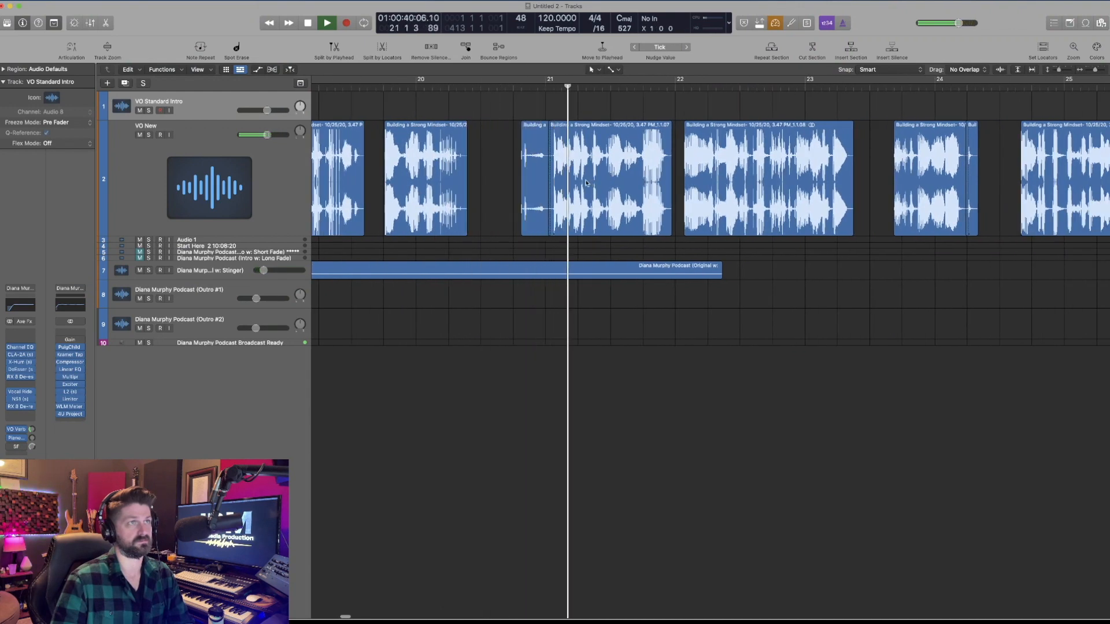
key("space")
mouse_move(520, 88)
left_mouse_down()
mouse_move(547, 88)
mouse_move(520, 89)
left_mouse_up()
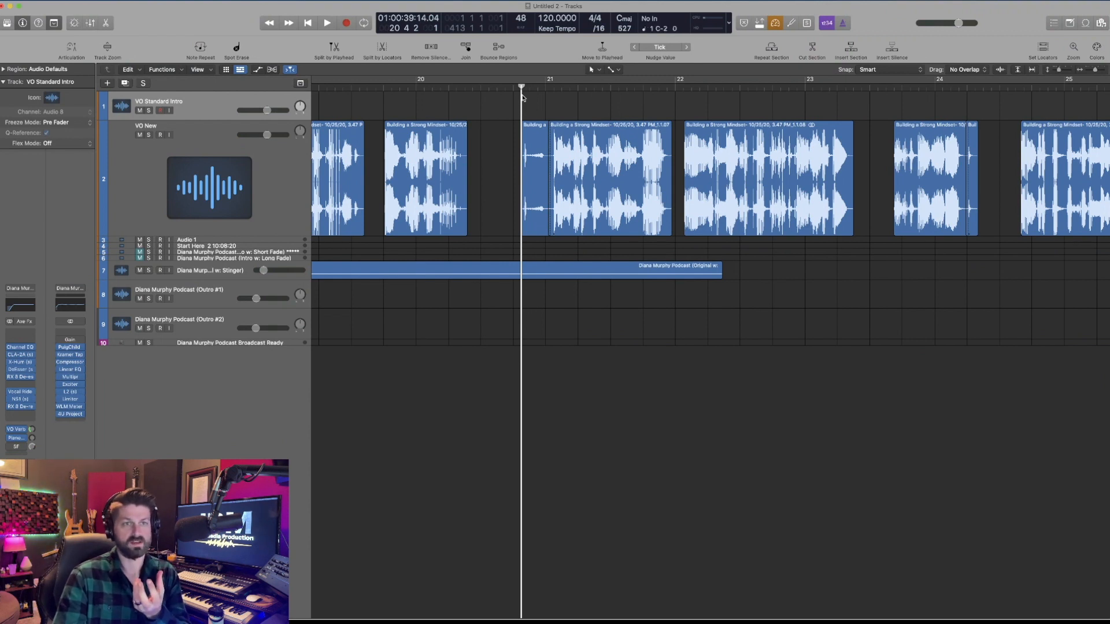
left_click(553, 87)
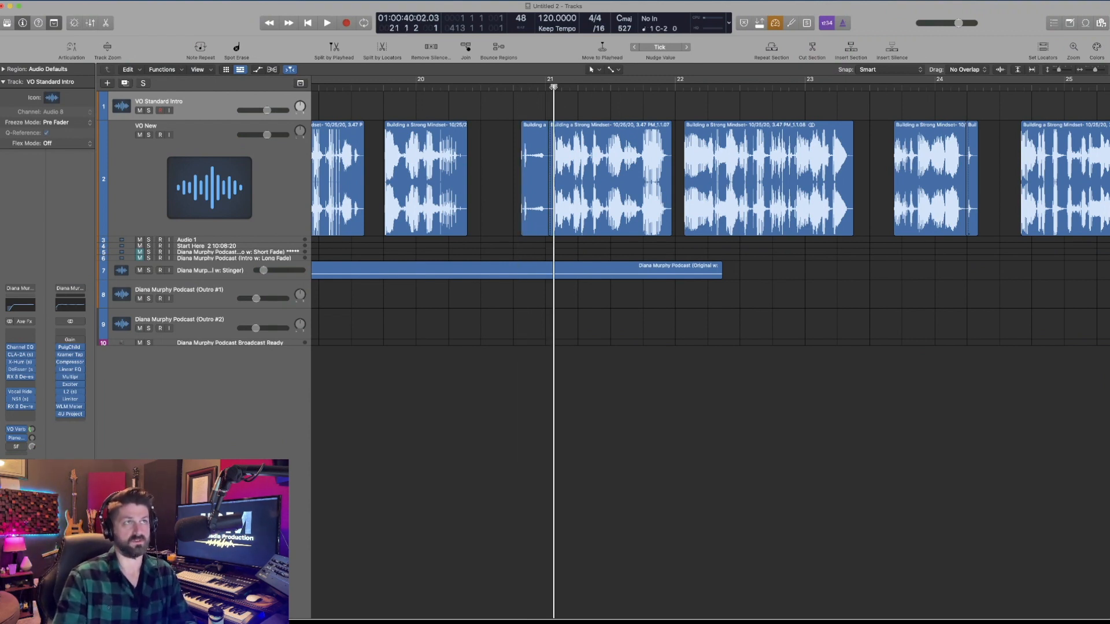
left_click_drag(553, 87, 514, 88)
key("space")
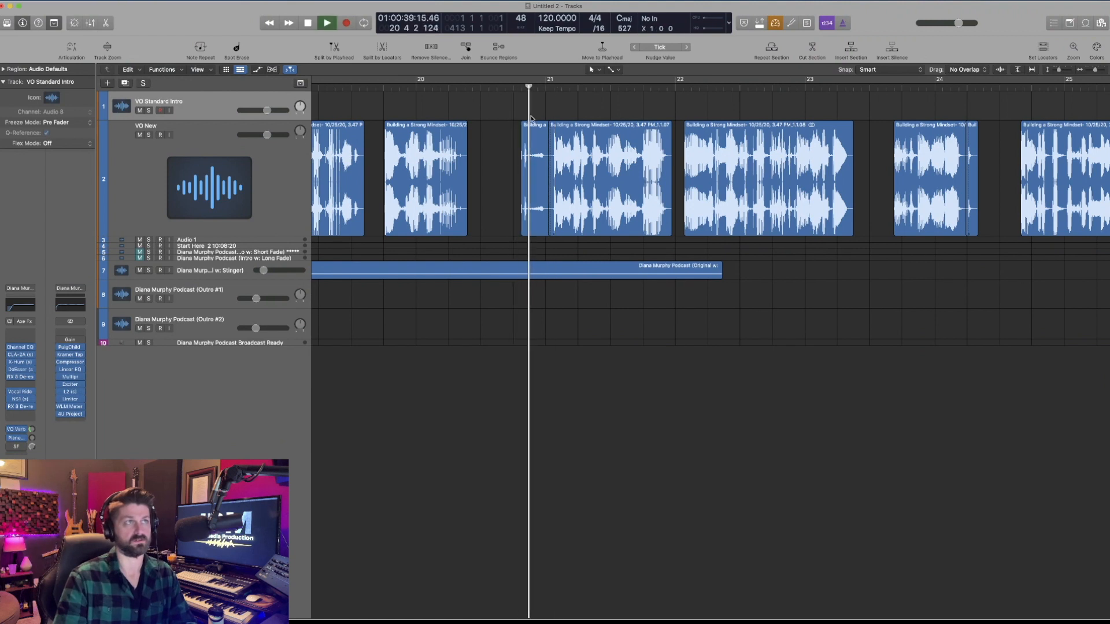
key("space")
left_click(540, 164)
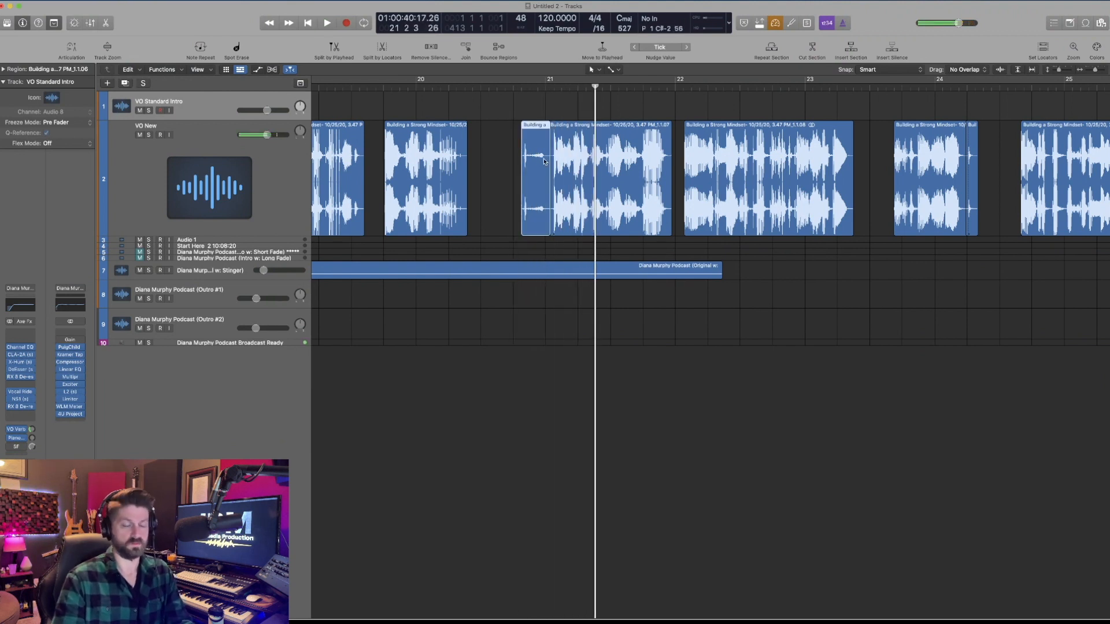
key("Delete")
Trim the end of the VO New phrase around bar 24 and delete the short noise region directly after it.
key("space")
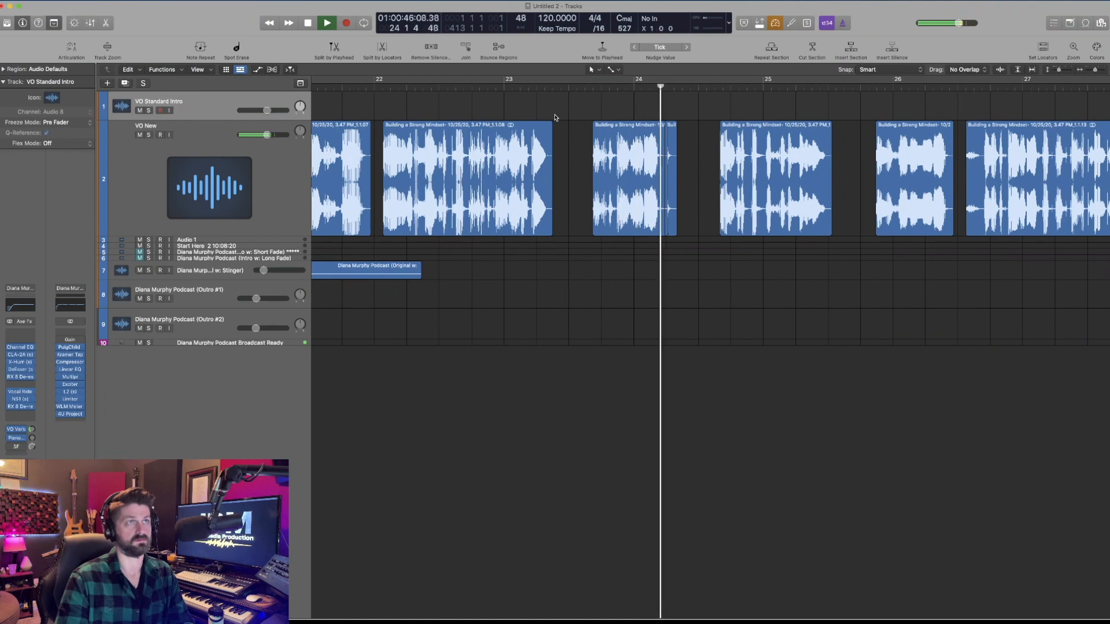
key("space")
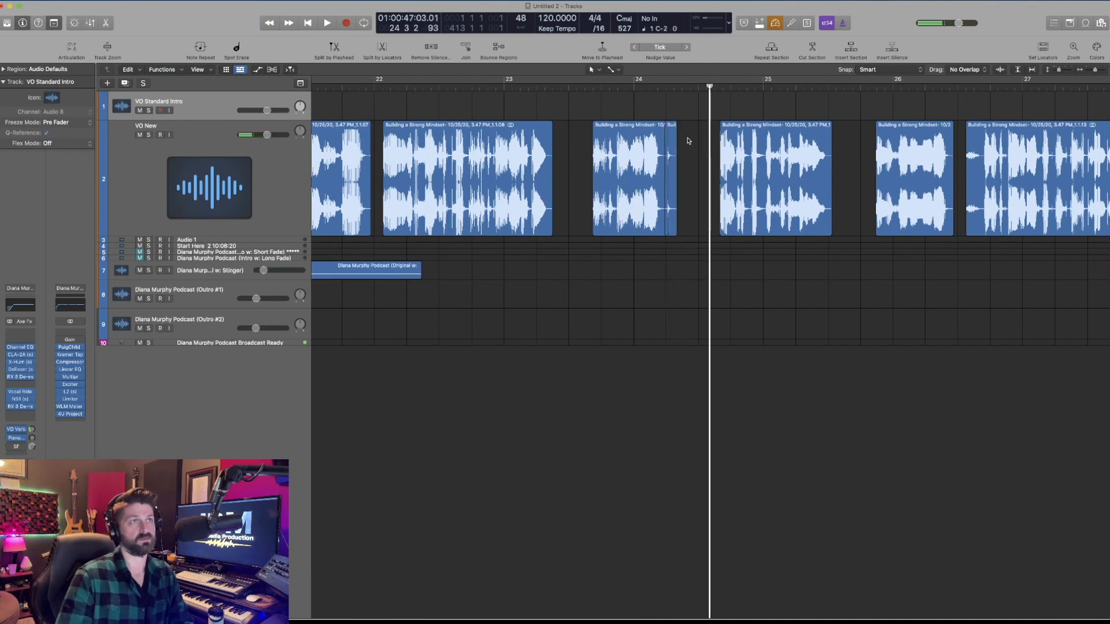
left_click_drag(688, 140, 660, 171)
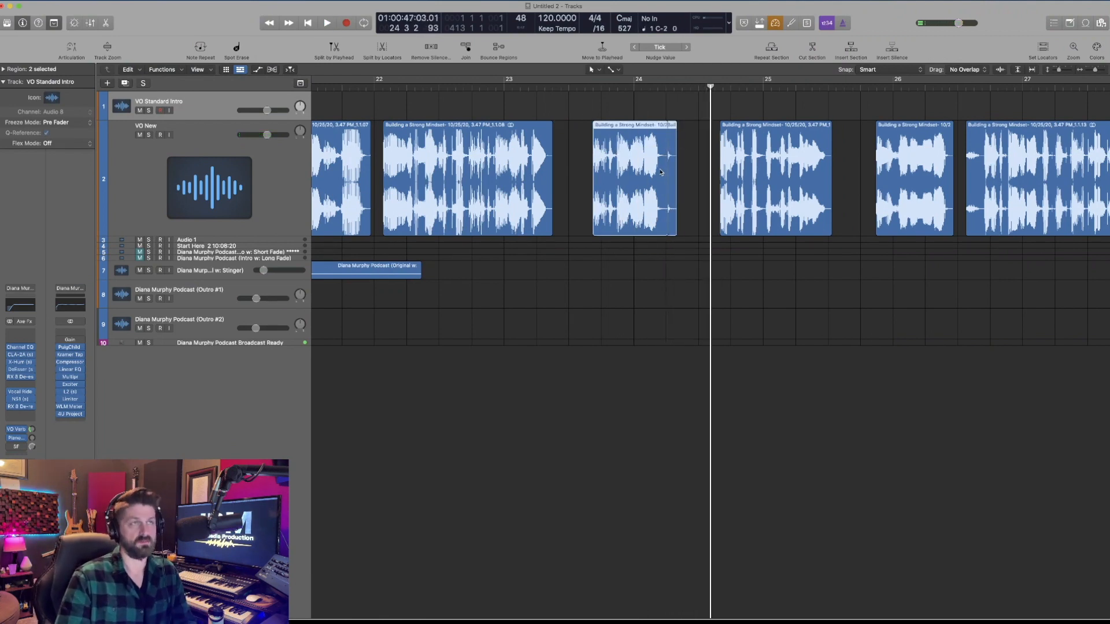
key("super+Right")
key("super+Right")
scroll(659, 172, "right", 3)
scroll(653, 179, "right", 3)
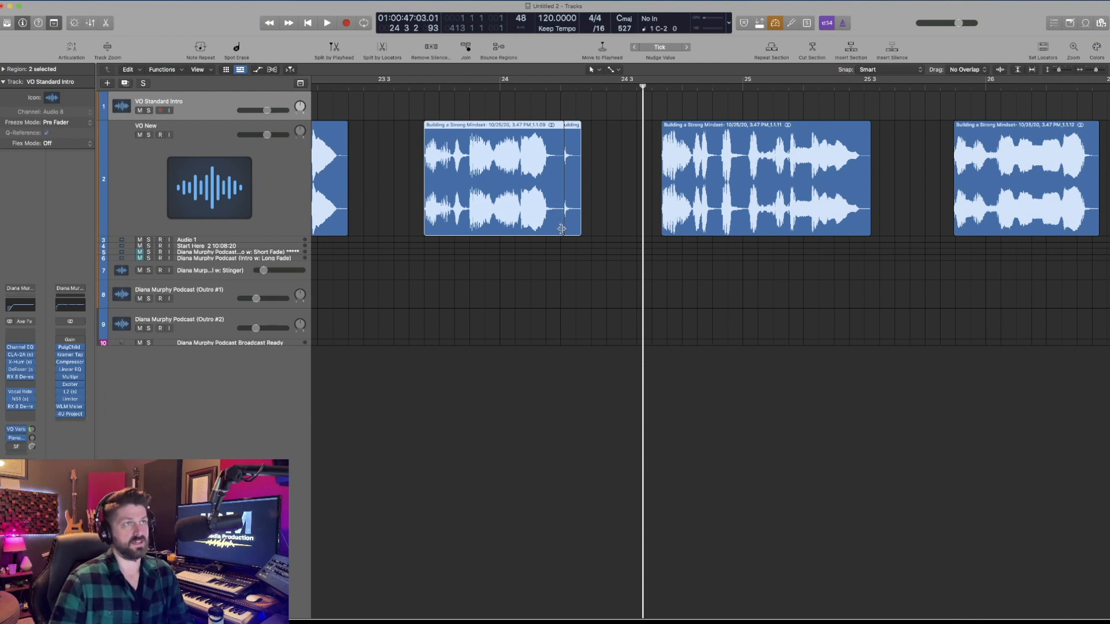
left_click_drag(562, 225, 563, 219)
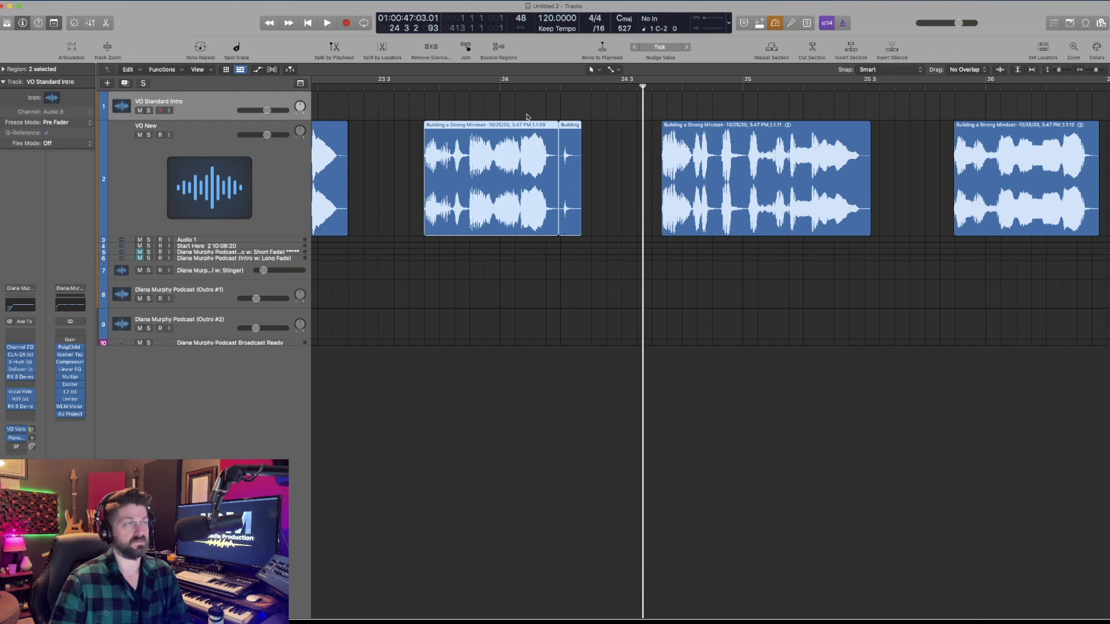
left_click(572, 200)
key("Delete")
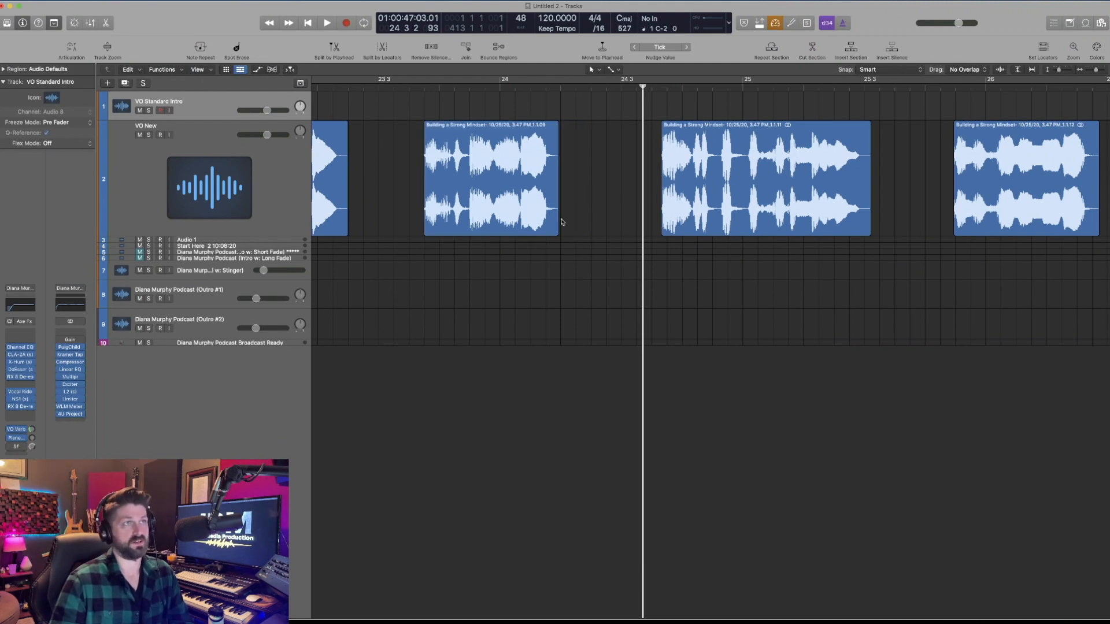
Play the trimmed phrase around bar 24, extend its end to bring back the faint tail sound, and listen again.
left_click(479, 88)
key("space")
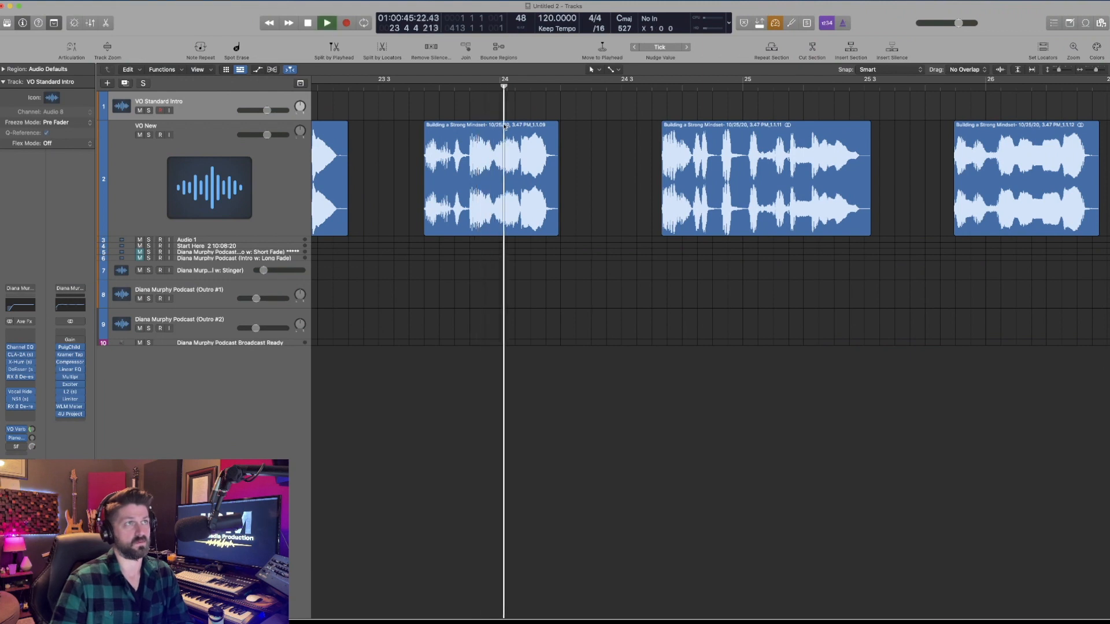
key("space")
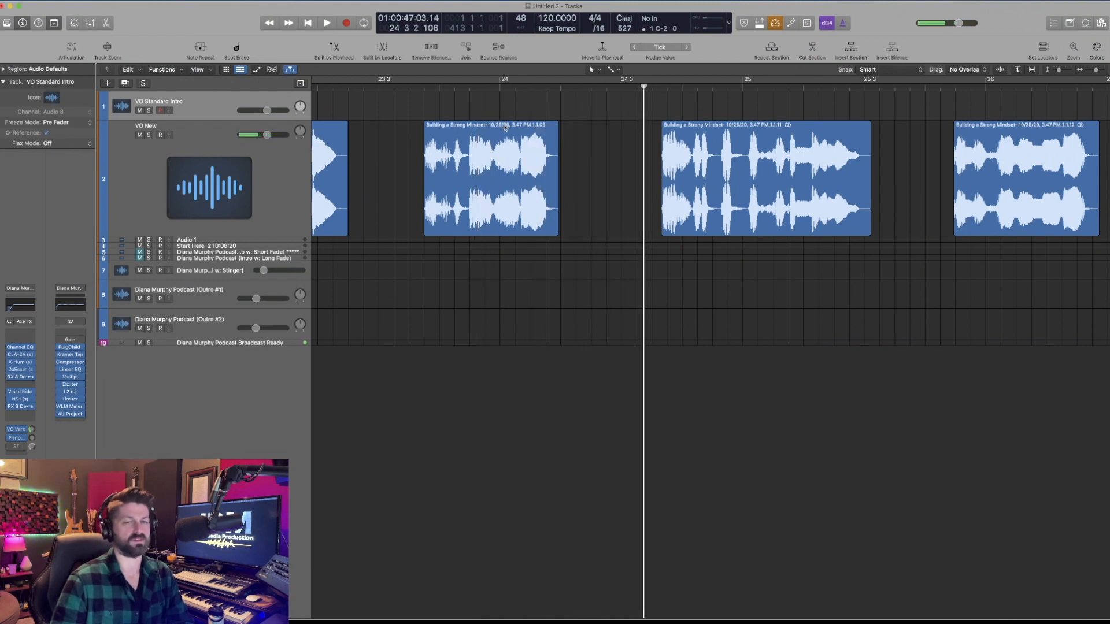
left_click_drag(558, 232, 580, 233)
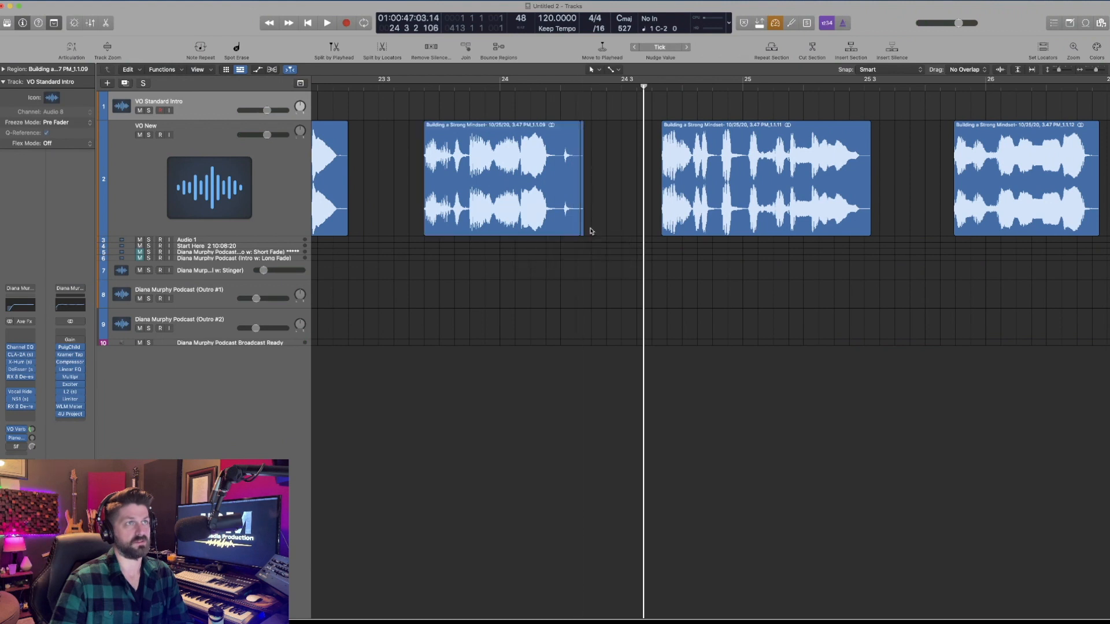
left_click(590, 232)
left_click(506, 86)
key("space")
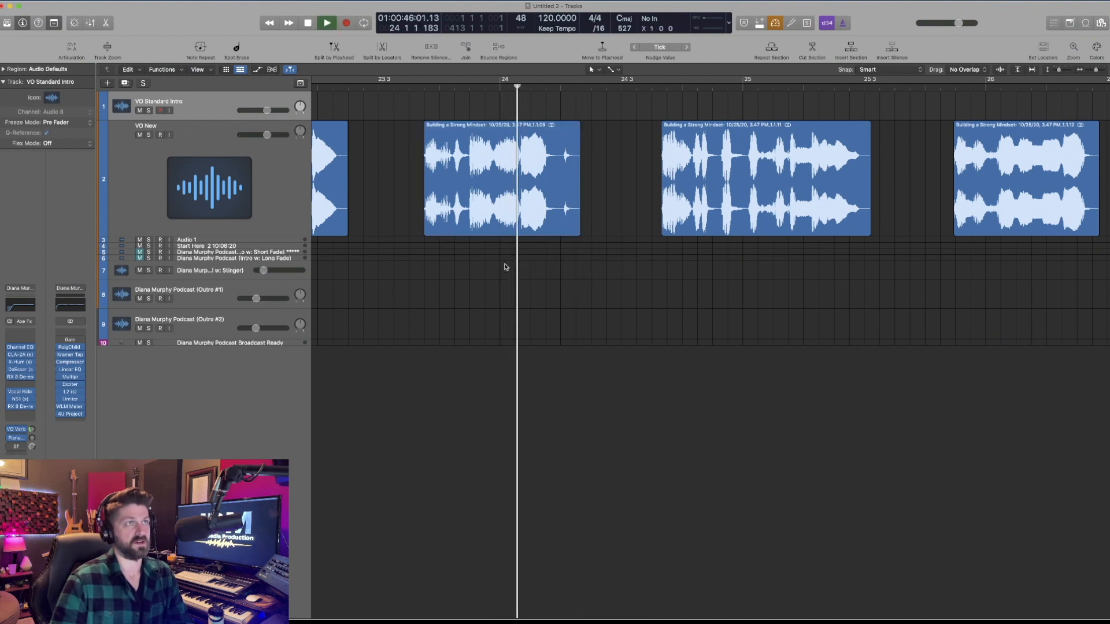
scroll(509, 274, "left", 1)
scroll(490, 256, "left", 3)
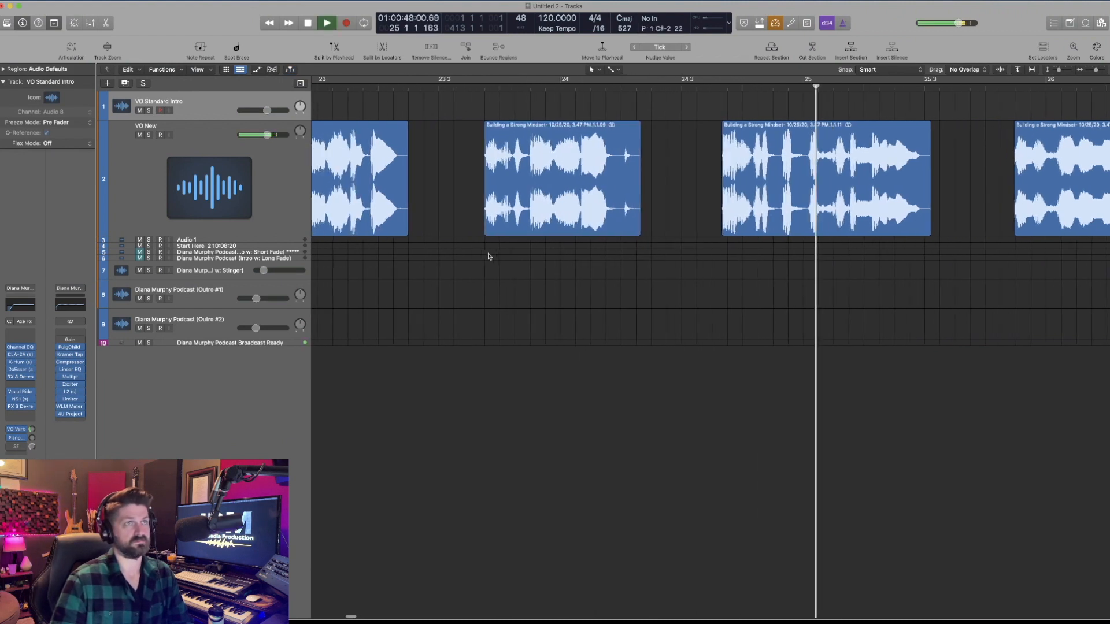
Listen onward through VO New and trim the breath off the start of the long region before bar 27.
key("super+Left")
scroll(491, 255, "right", 8)
scroll(490, 256, "right", 4)
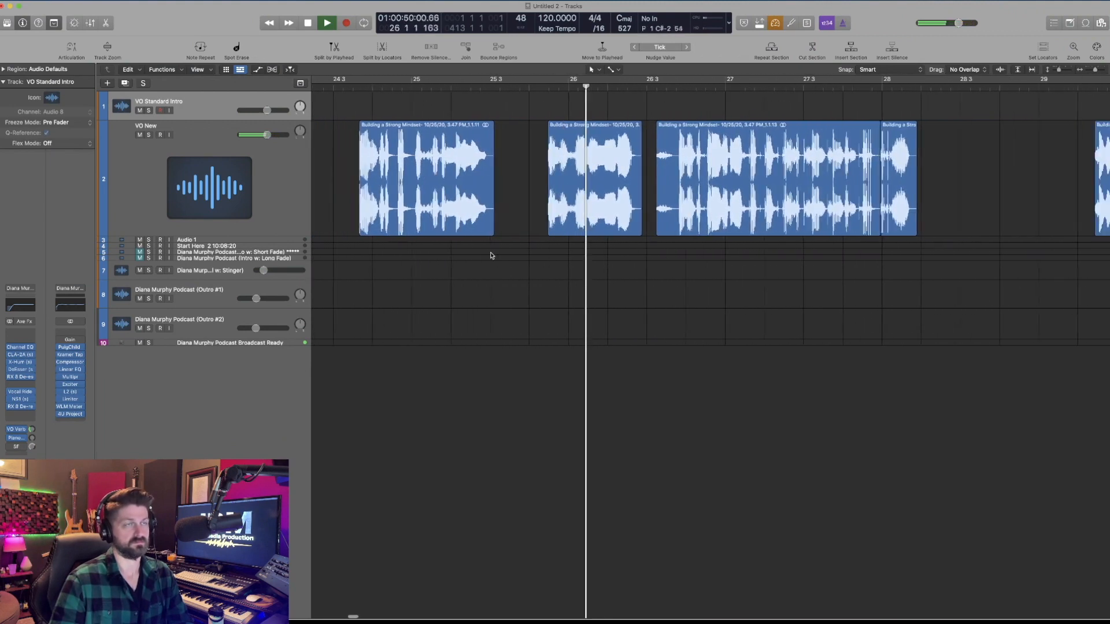
key("super+Right")
key("super+Right")
key("super+Right")
key("super+Right")
key("super+Right")
key("space")
scroll(494, 256, "right", 1)
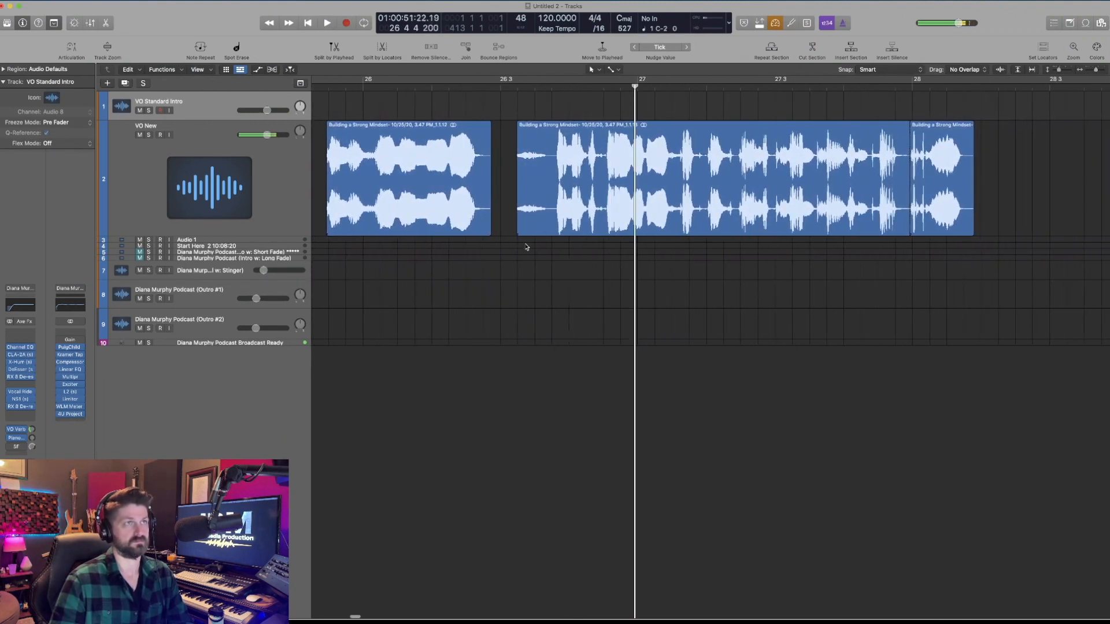
left_click(520, 86)
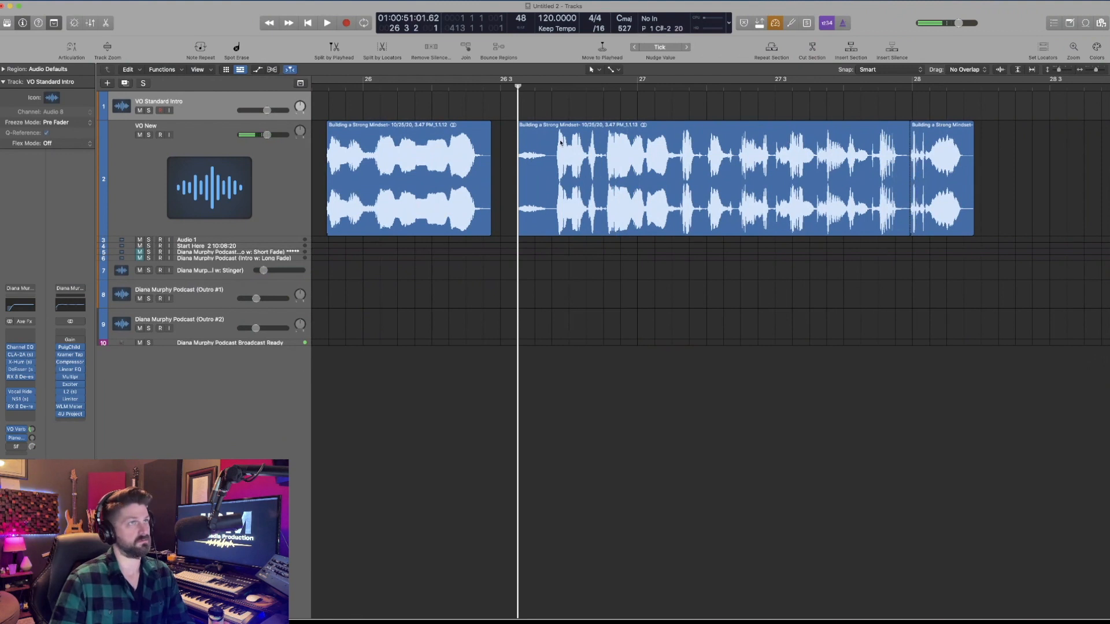
left_click(525, 227)
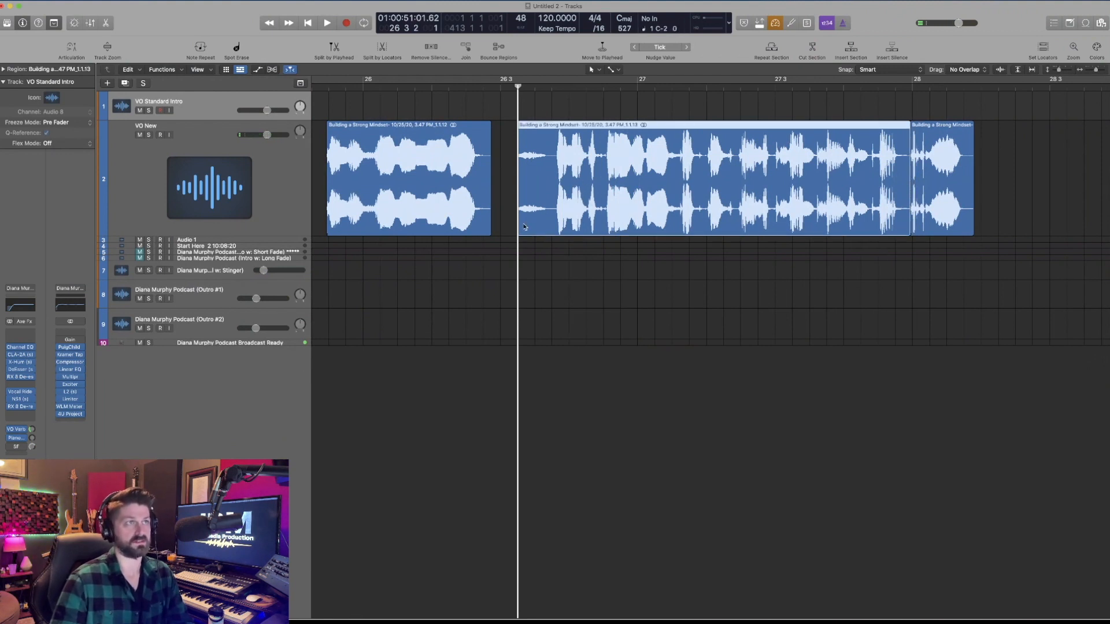
left_click_drag(517, 231, 554, 234)
Play back the edited VO New regions from the first phrase near bar 19 to check the cleanup.
scroll(554, 234, "down", 5)
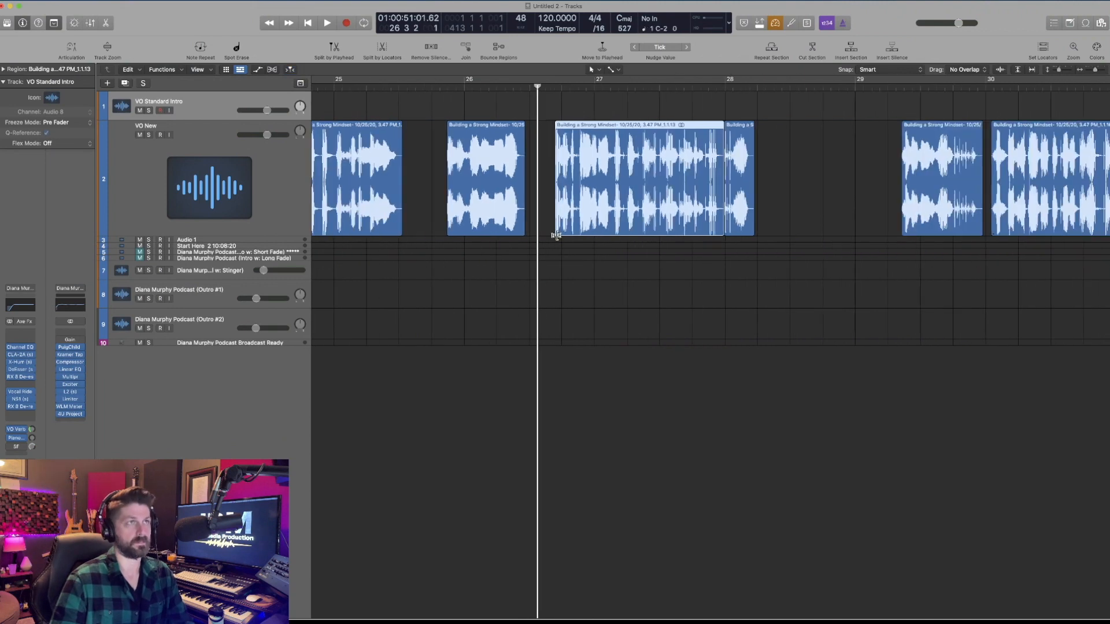
scroll(555, 235, "down", 4)
scroll(555, 234, "left", 8)
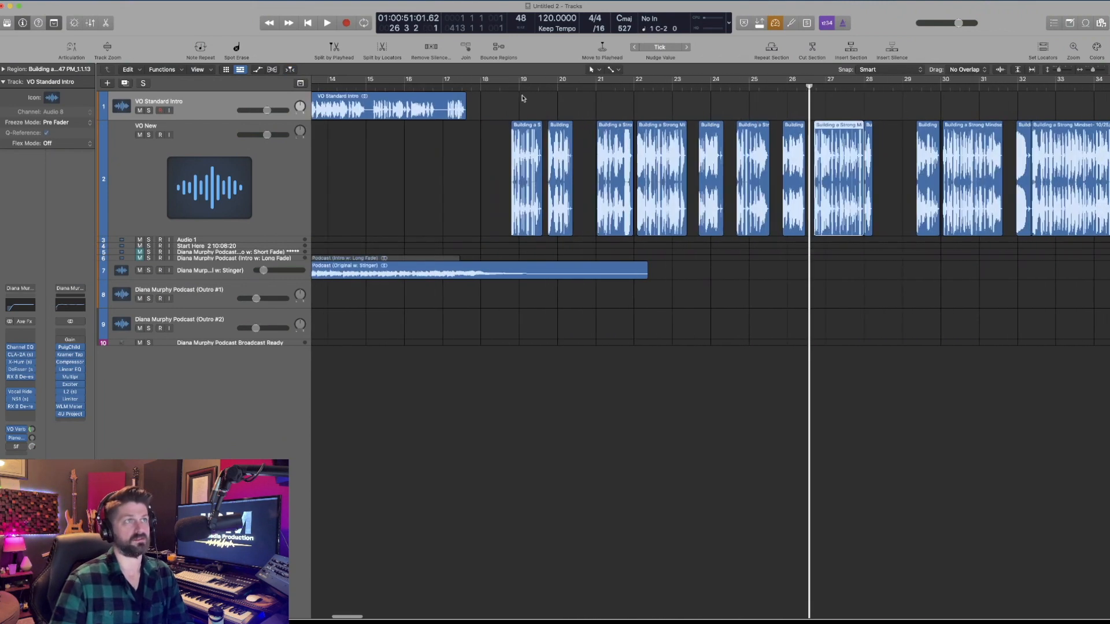
left_click(514, 87)
key("space")
scroll(555, 174, "right", 3)
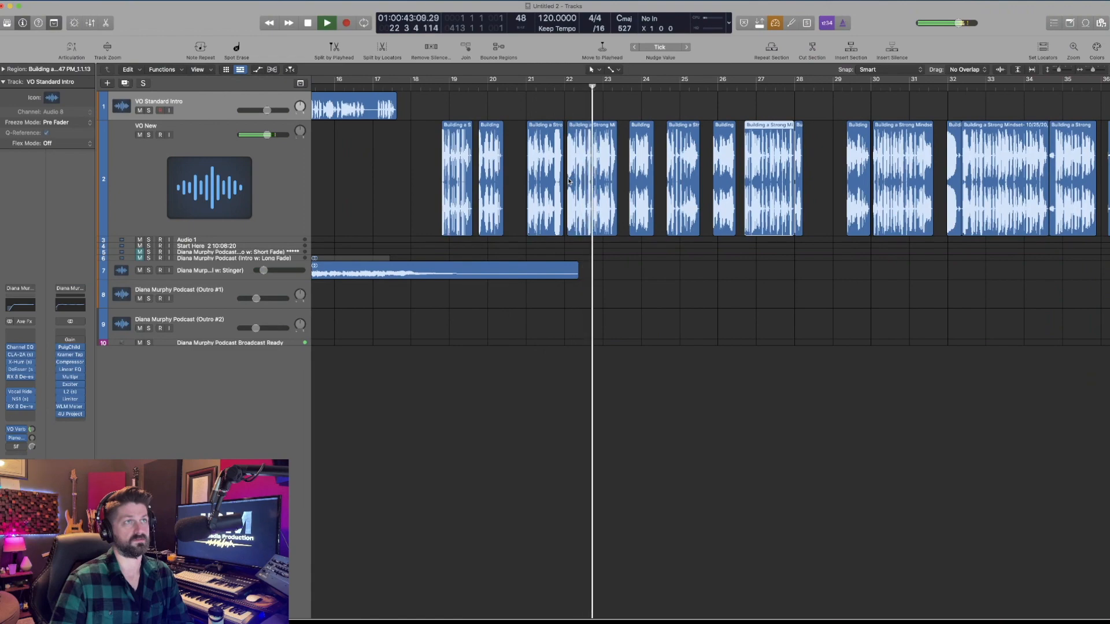
key("space")
Examine the VO New regions between bars 28 and 38 and play a short passage from bar 30.
scroll(605, 181, "right", 8)
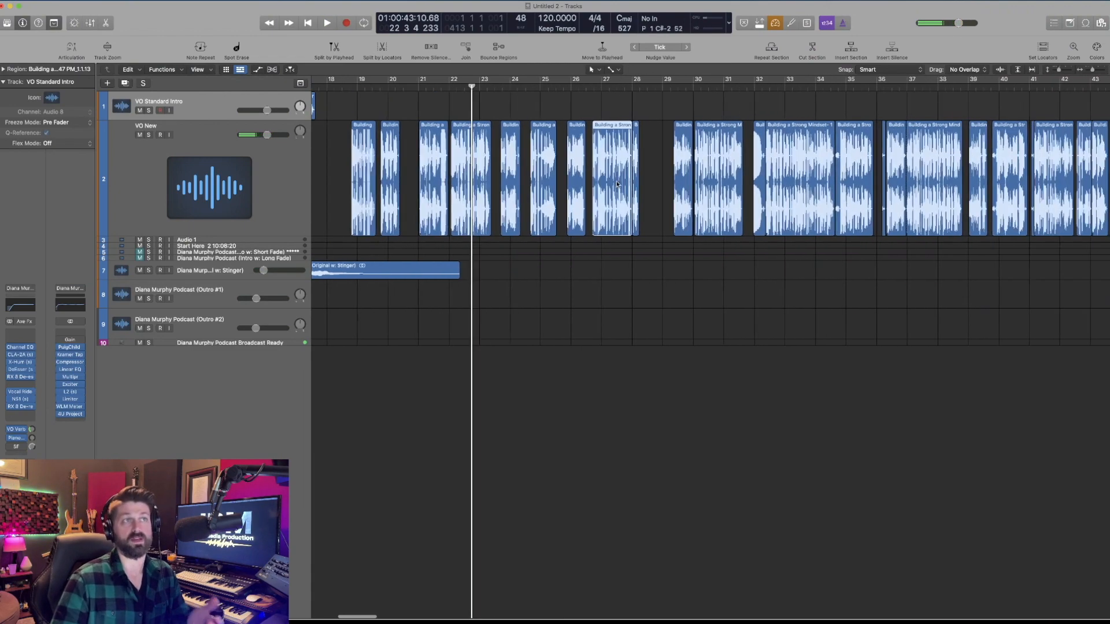
scroll(618, 188, "up", 6)
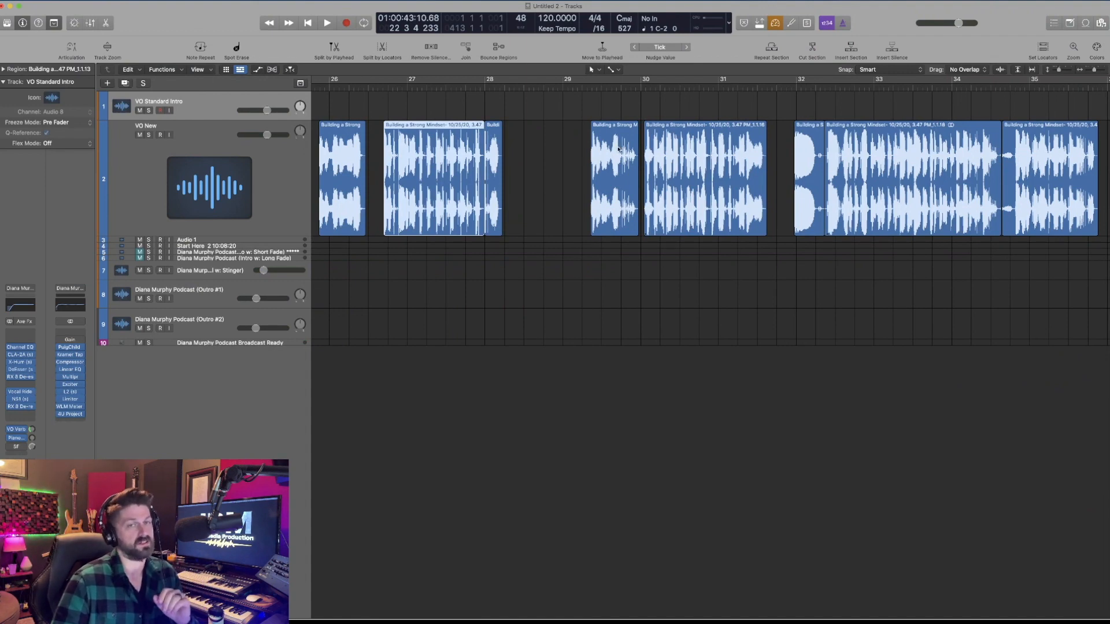
scroll(618, 149, "right", 5)
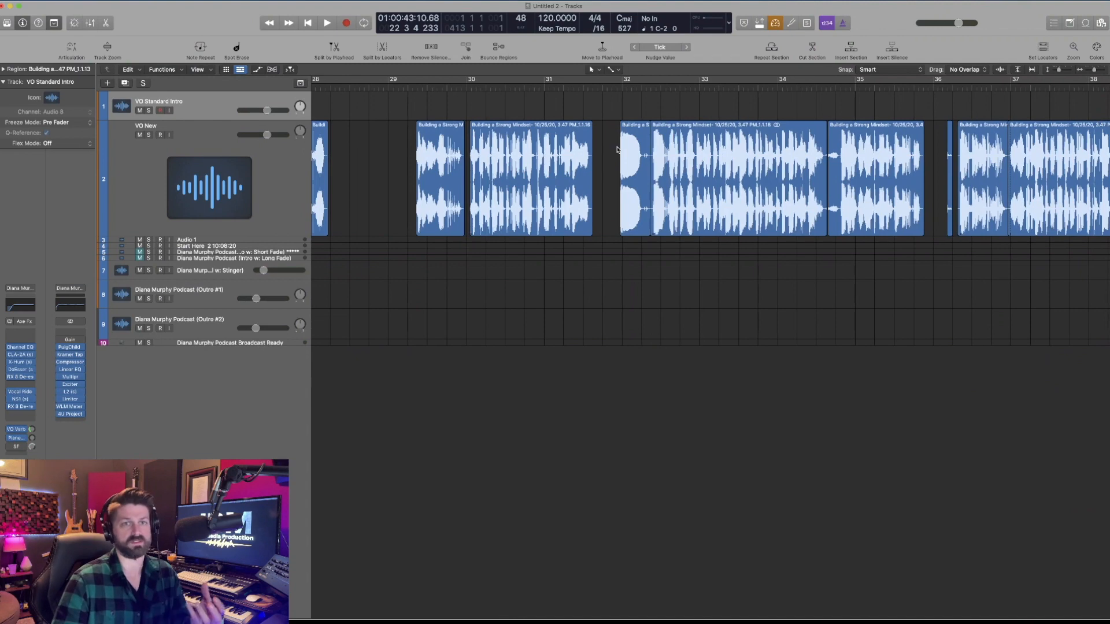
scroll(621, 150, "right", 1)
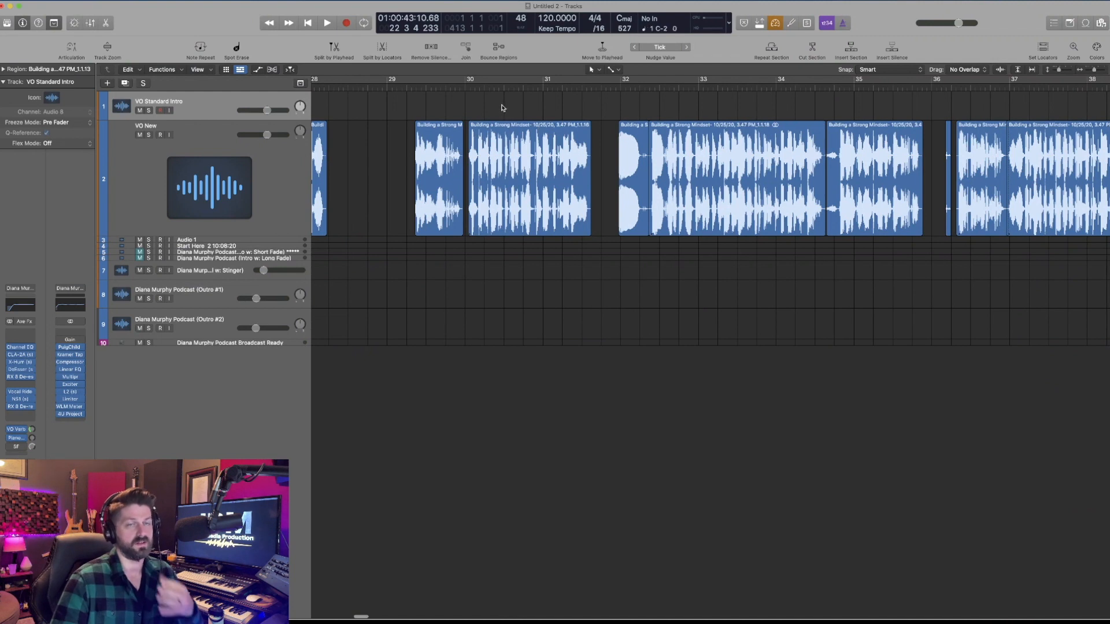
left_click(483, 88)
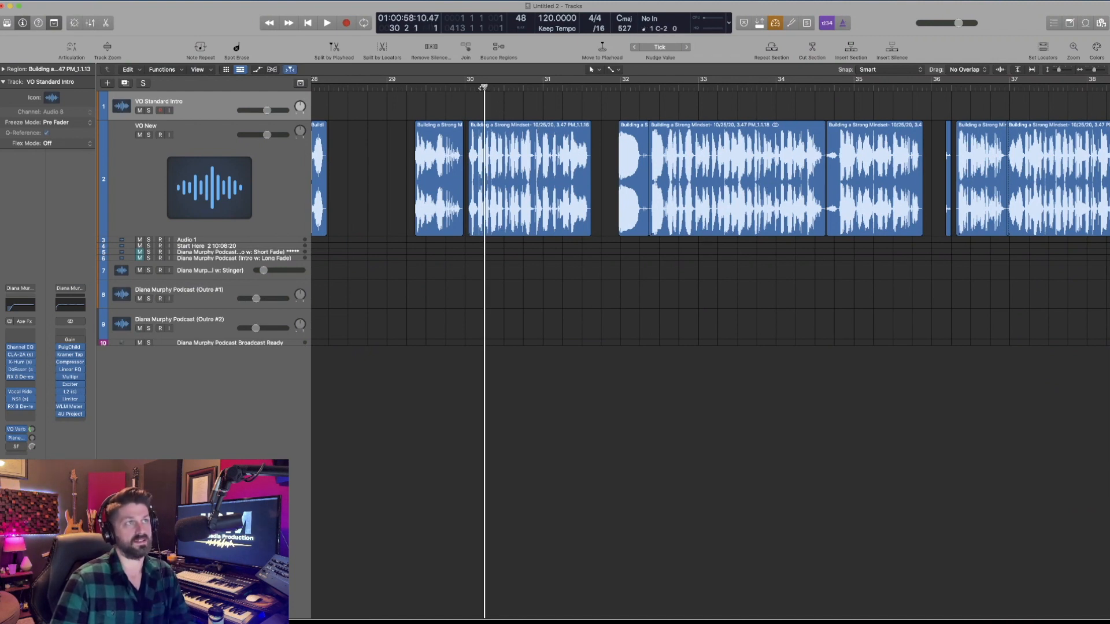
key("space")
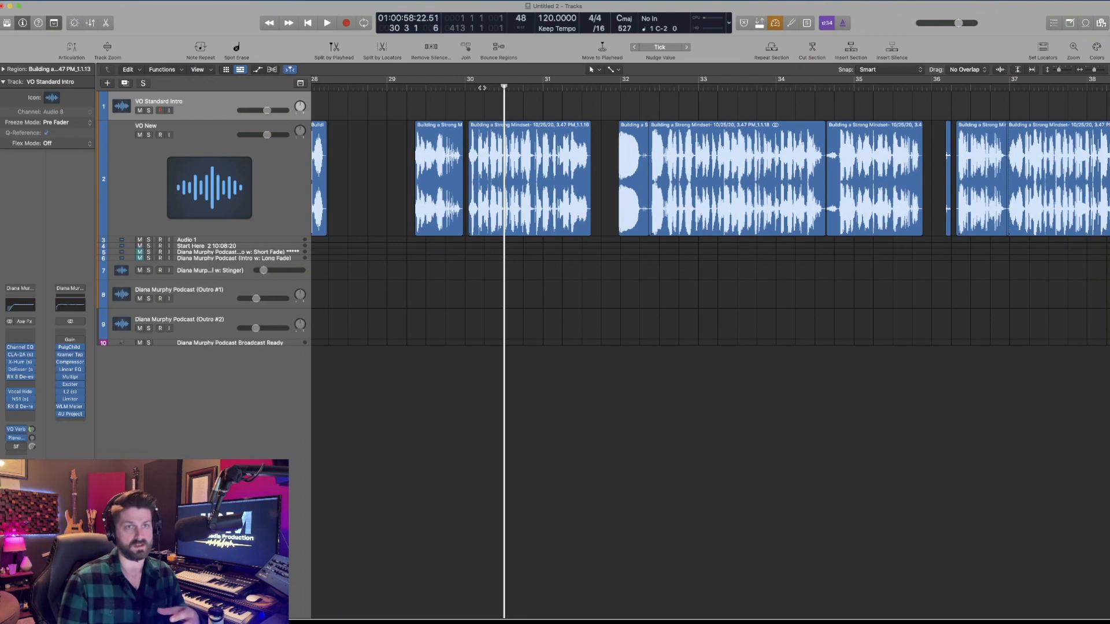
Play VO New from around bar 30 to bar 33 and listen to the transitions between the phrases.
scroll(625, 124, "up", 5)
scroll(613, 125, "right", 2)
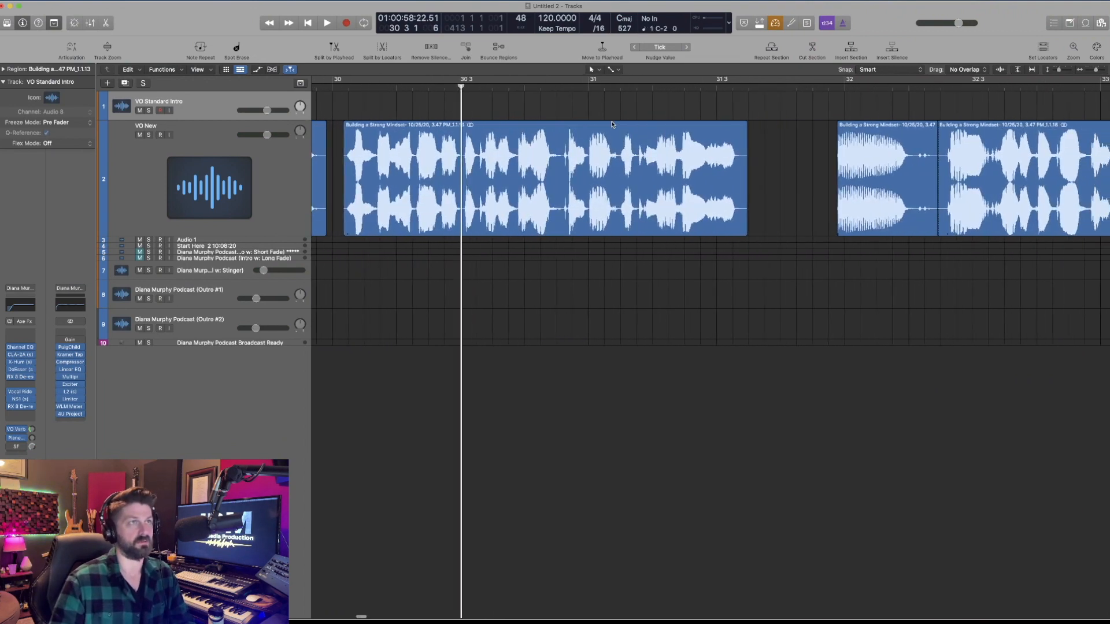
scroll(613, 125, "left", 3)
scroll(613, 125, "right", 2)
scroll(611, 125, "right", 4)
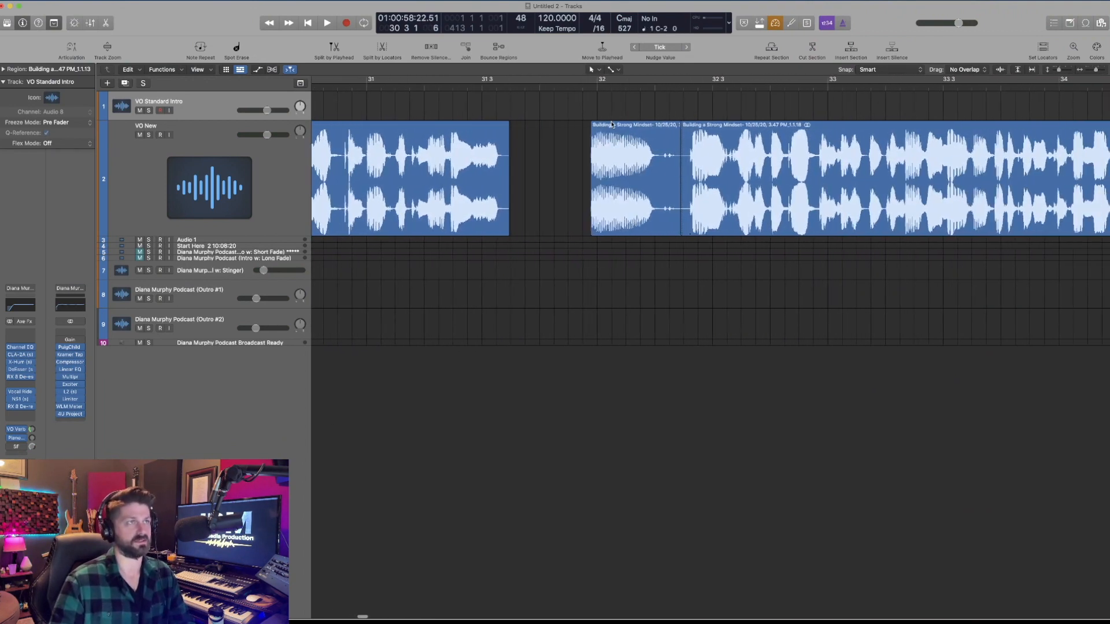
scroll(596, 112, "down", 2)
scroll(584, 100, "left", 1)
key("space")
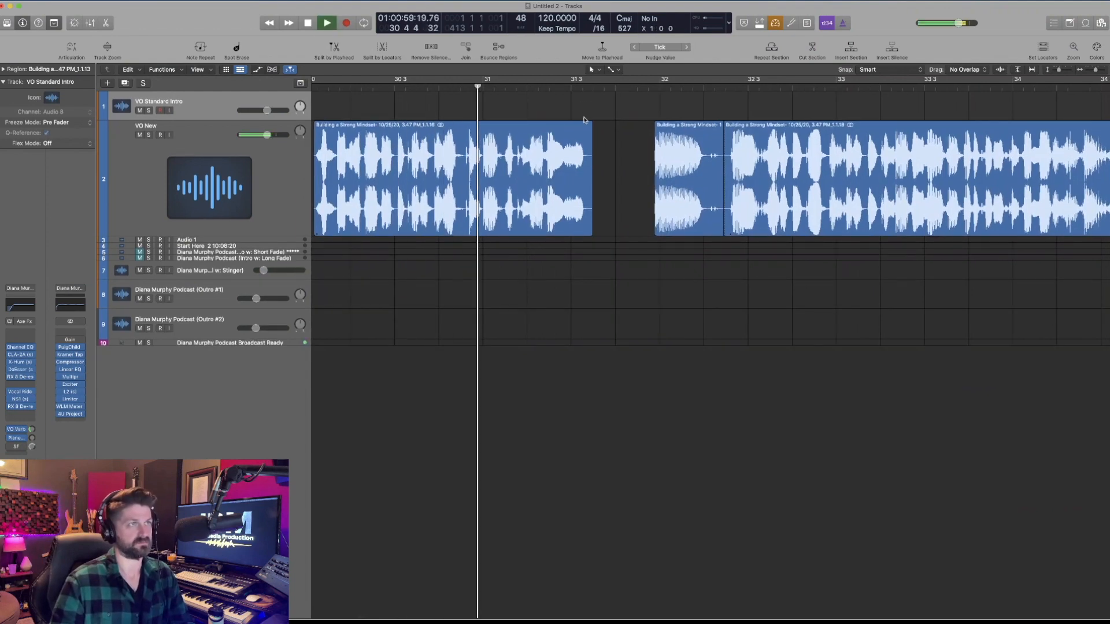
scroll(590, 122, "right", 3)
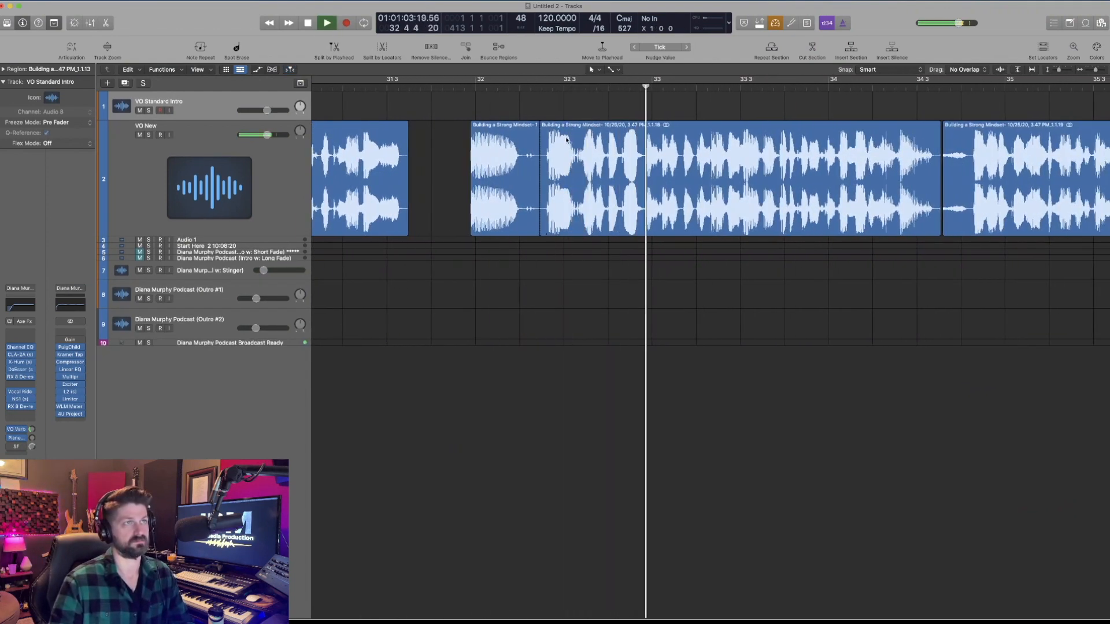
key("space")
Trim the start of the long VO New region after bar 32 up to its first word and play the transition.
key("super+Right")
scroll(548, 203, "left", 2)
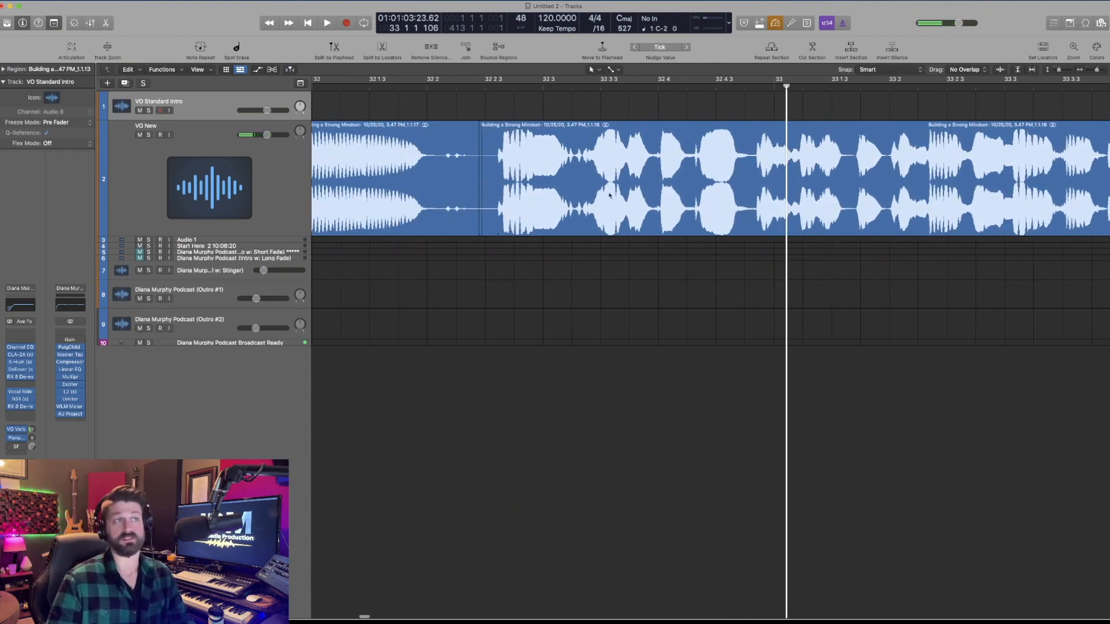
left_click(492, 243)
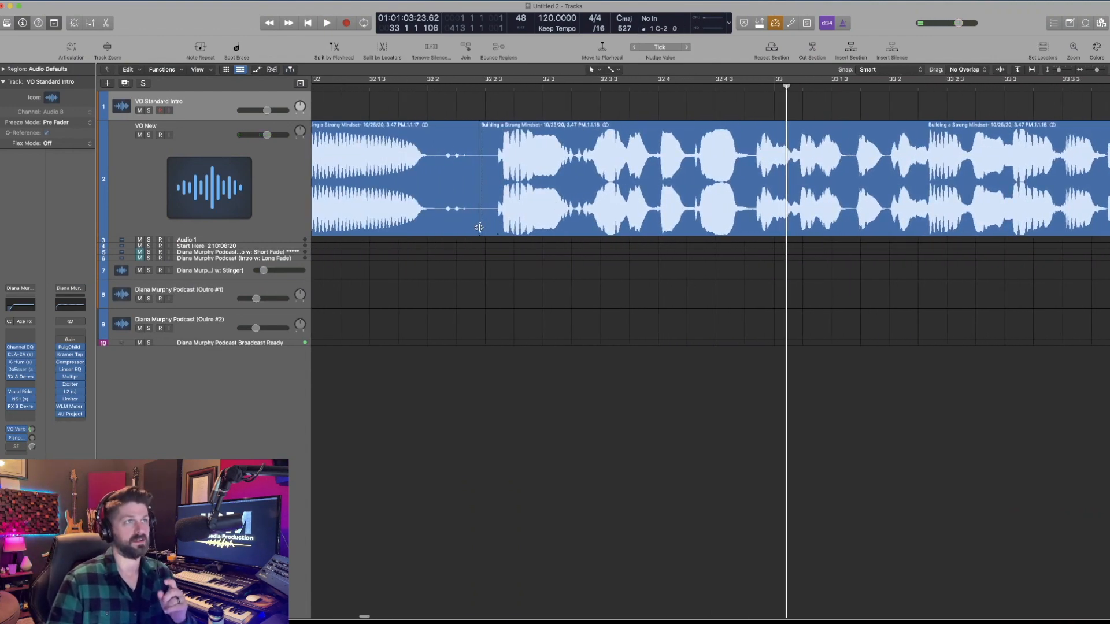
left_click(482, 227)
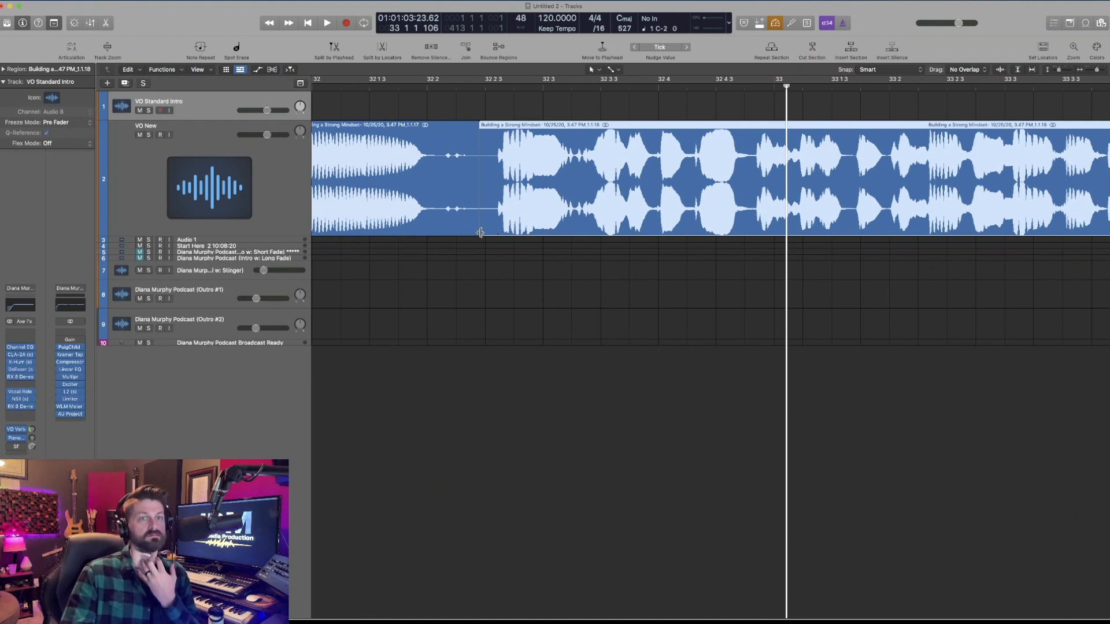
scroll(480, 233, "right", 1)
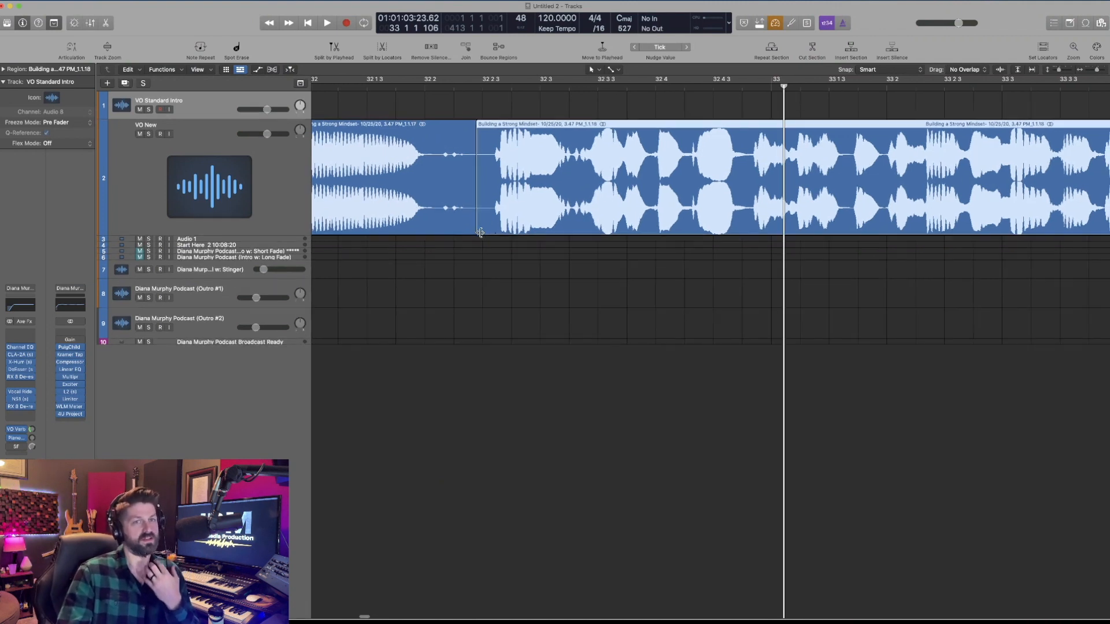
left_click_drag(478, 231, 481, 231)
left_click(457, 87)
key("space")
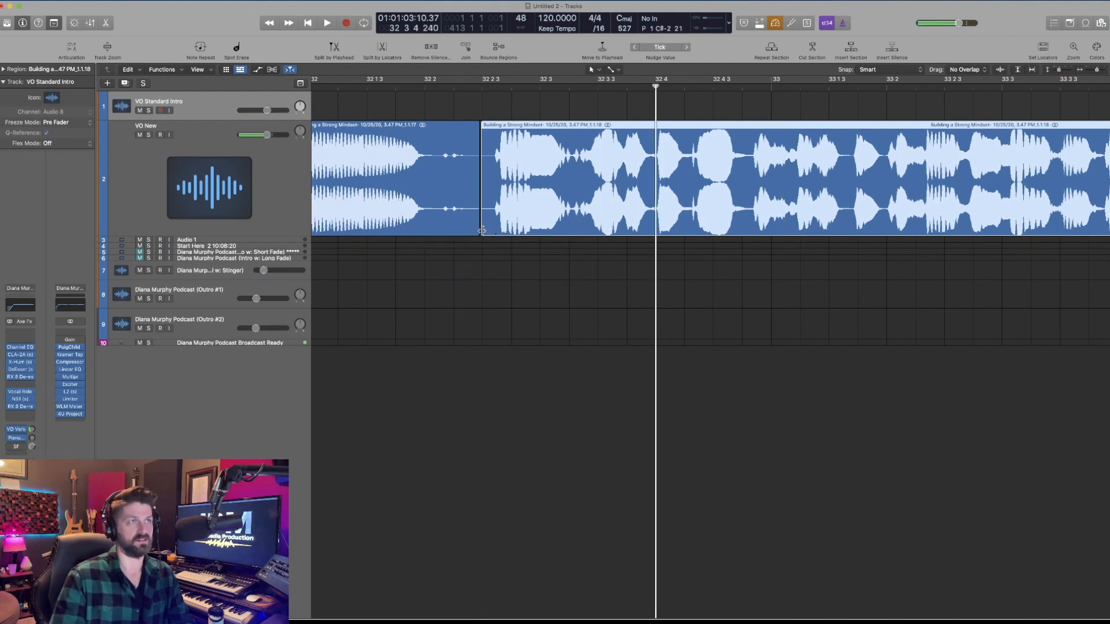
left_click_drag(485, 232, 503, 232)
left_click(408, 87)
key("space")
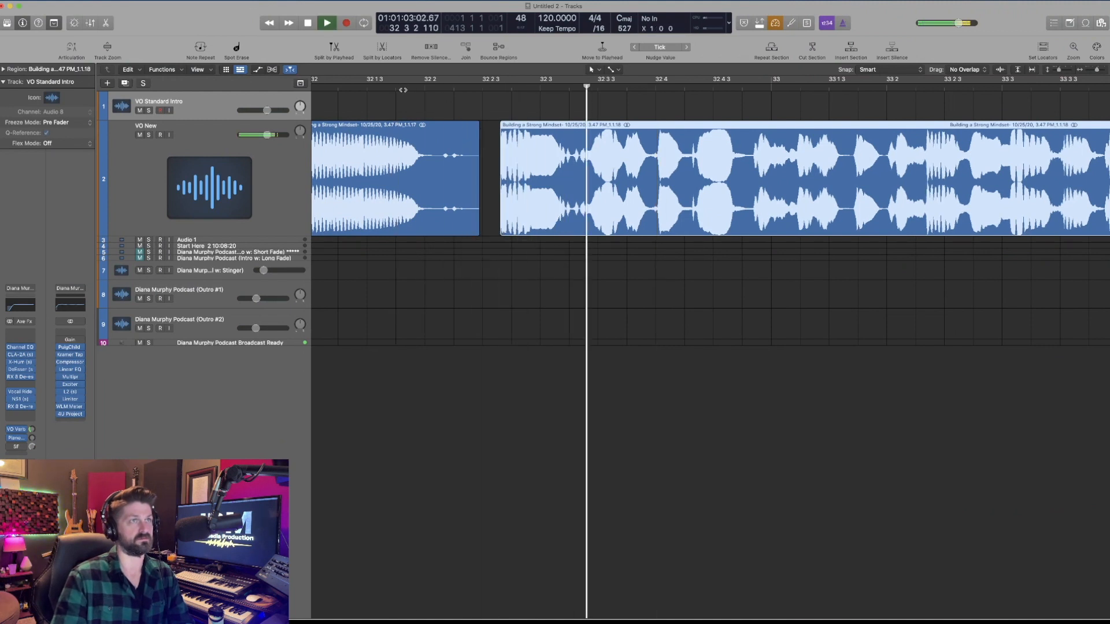
key("space")
Trim the noise off the end of the short VO New region at bar 32 and play it into the next phrase.
left_click_drag(475, 232, 433, 232)
left_click(332, 87)
key("space")
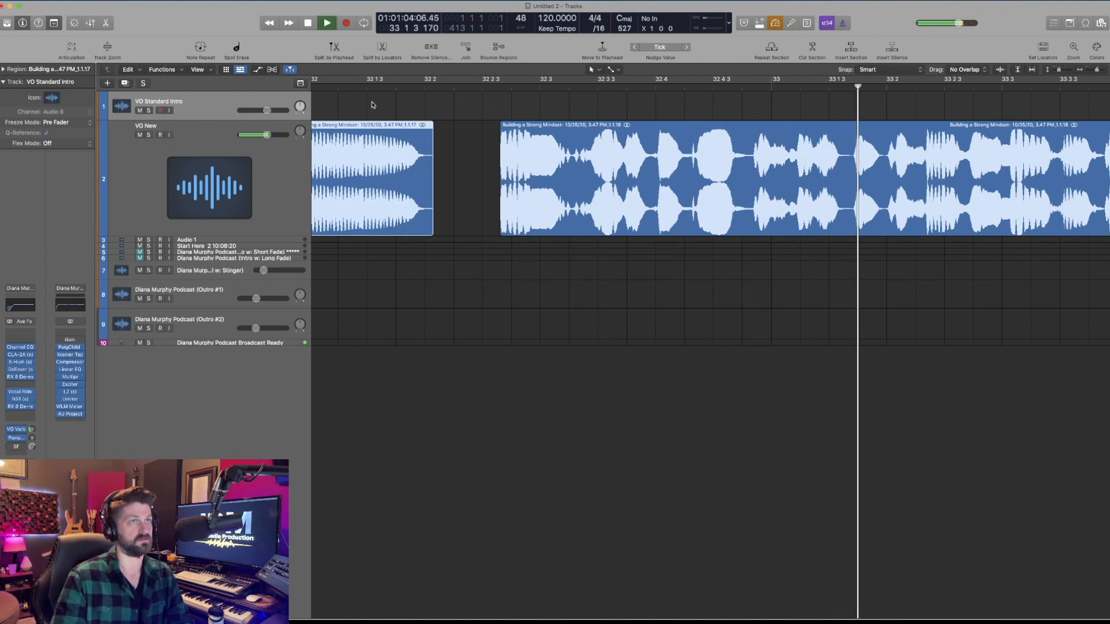
key("space")
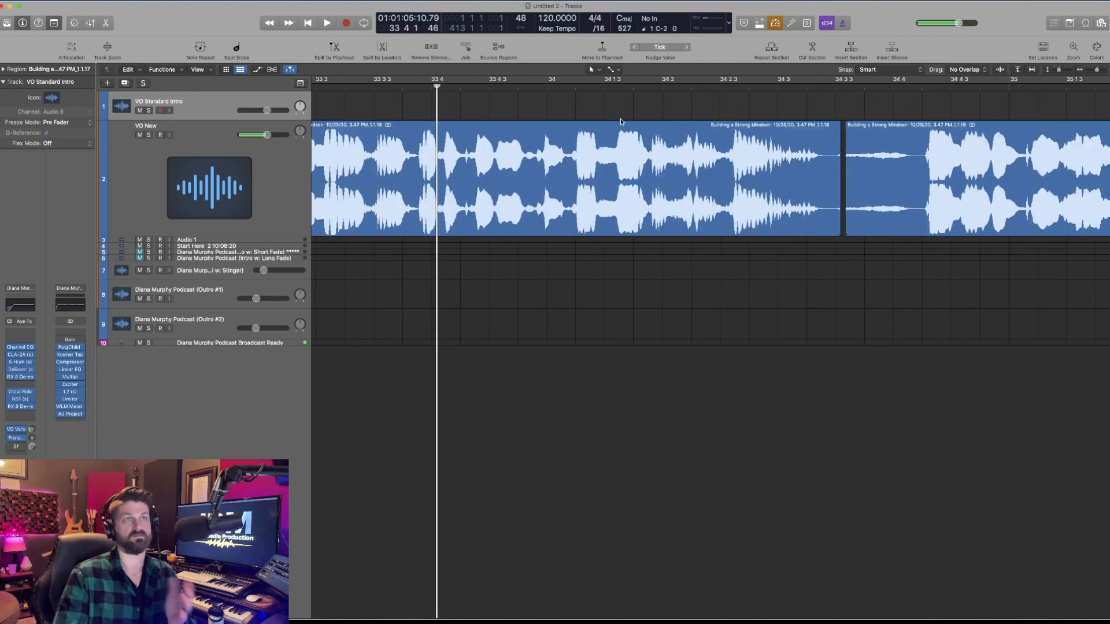
Examine the VO New regions from bar 33 to about bar 52 for remaining breaths and stray noises.
scroll(772, 239, "down", 1)
scroll(772, 238, "down", 5)
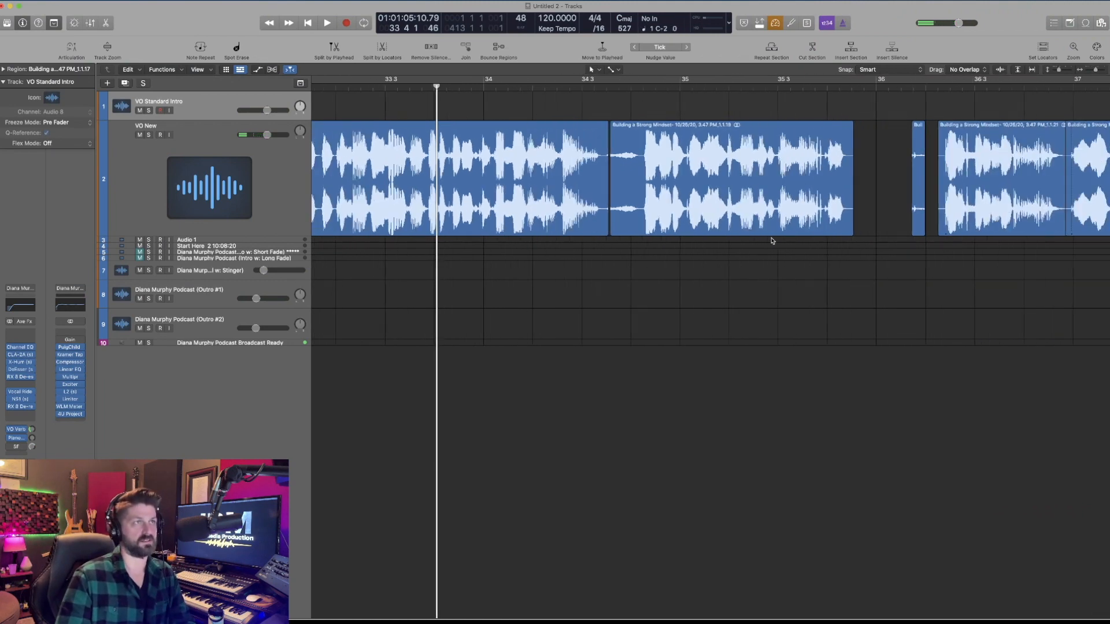
scroll(771, 239, "right", 2)
scroll(768, 240, "down", 2)
scroll(764, 241, "up", 4)
scroll(764, 240, "right", 5)
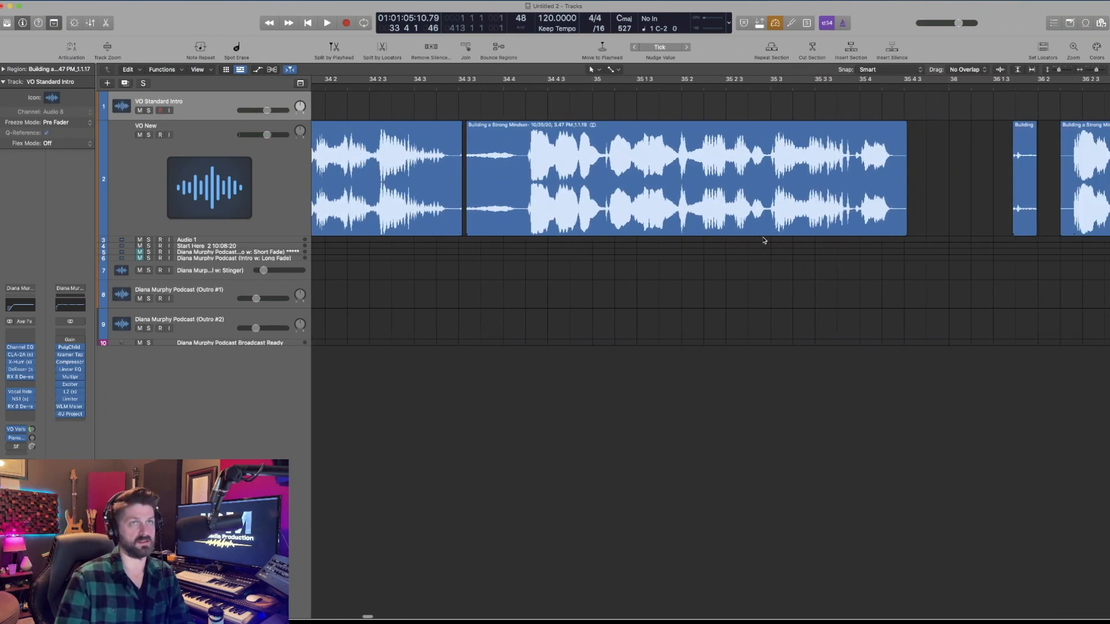
scroll(763, 238, "down", 7)
scroll(693, 232, "down", 2)
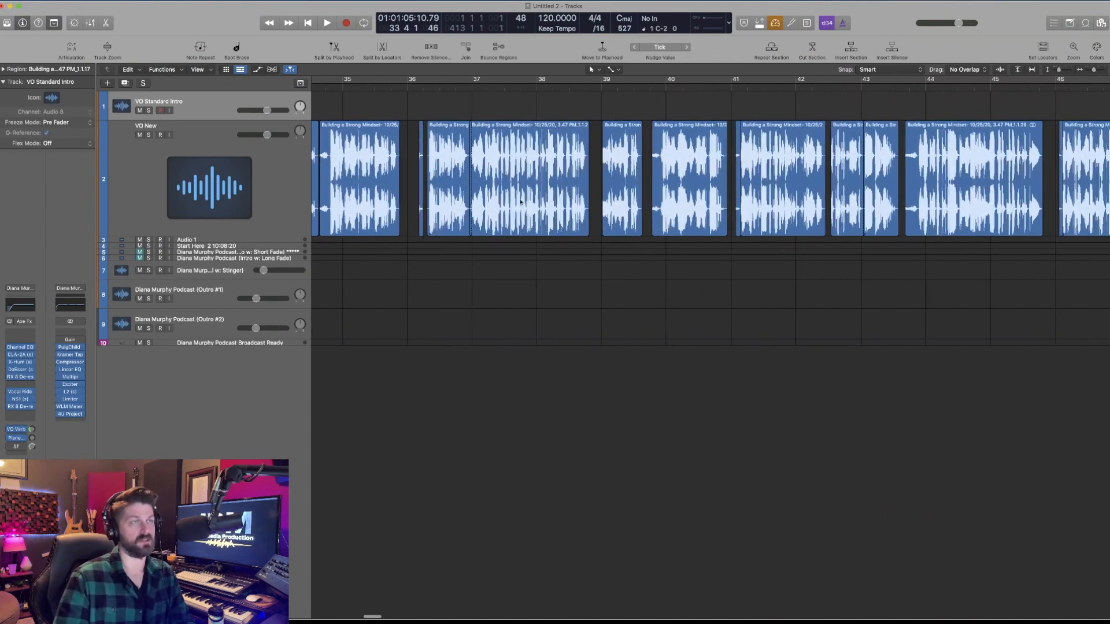
scroll(590, 217, "down", 5)
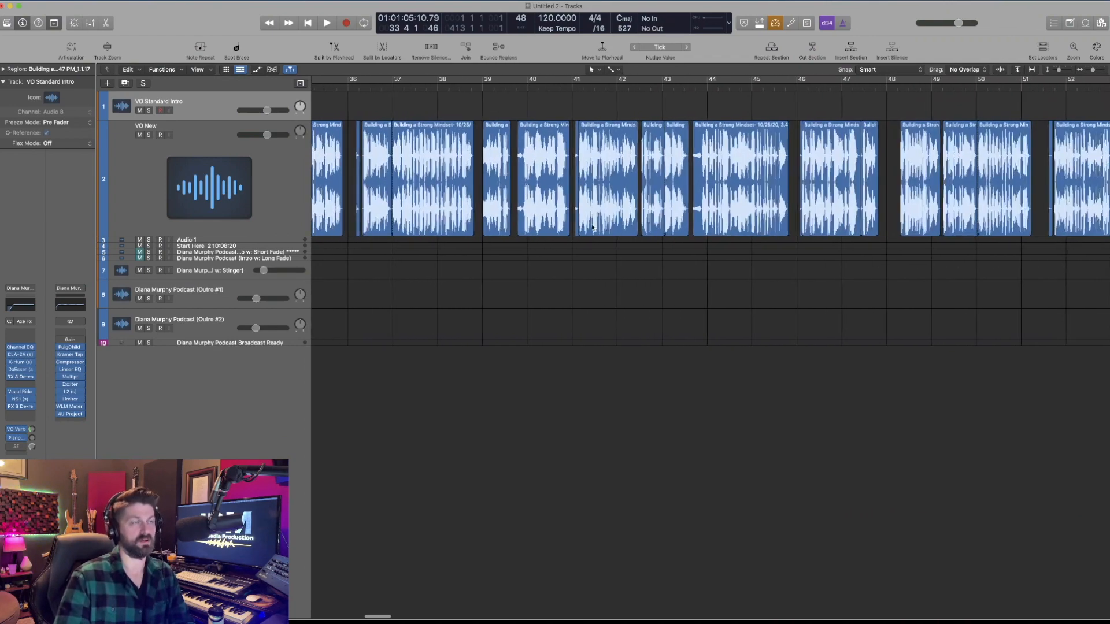
scroll(590, 224, "up", 6)
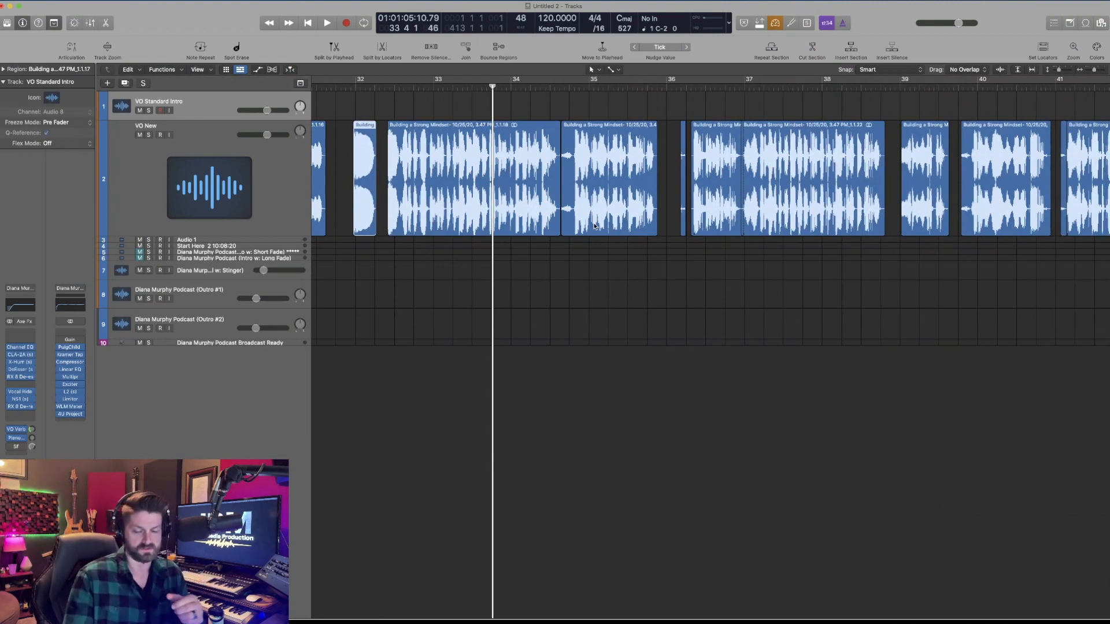
Trim the breath off the start of the VO New region before bar 35 and play the transition from bar 33.
key("super+Right")
key("super+Right")
key("super+Right")
key("super+Right")
key("super+Right")
key("super+Right")
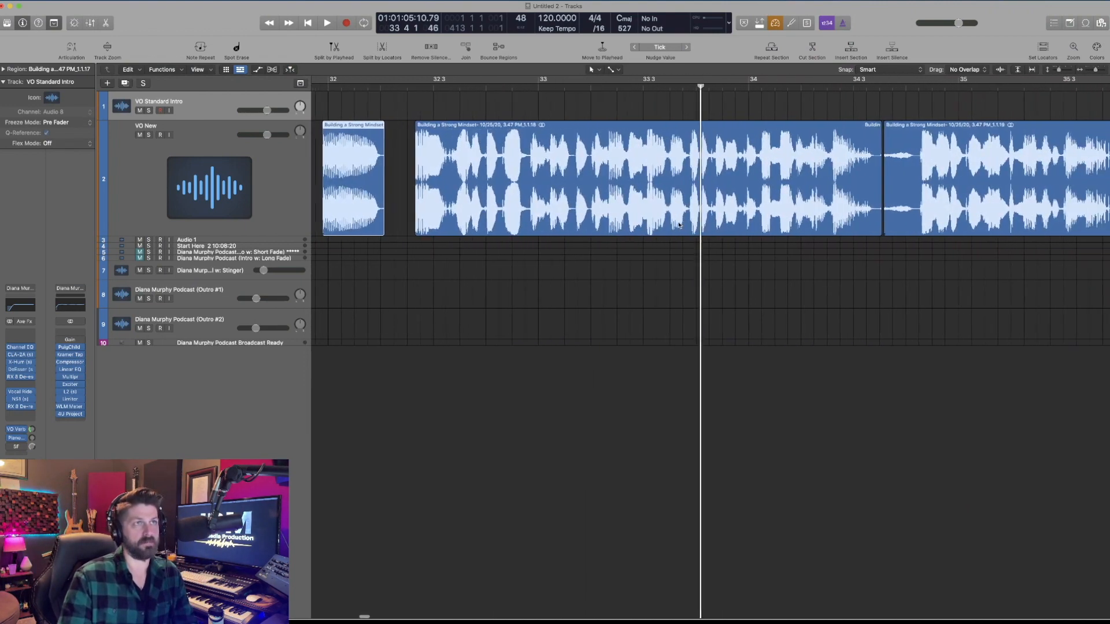
scroll(682, 224, "right", 6)
scroll(682, 224, "right", 5)
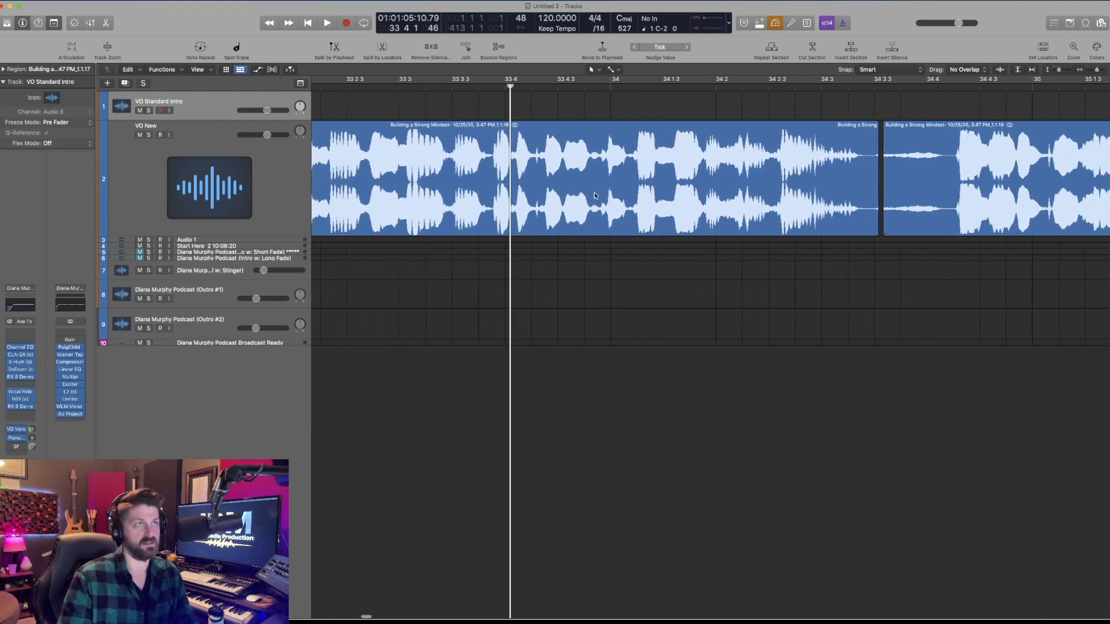
left_click(426, 87)
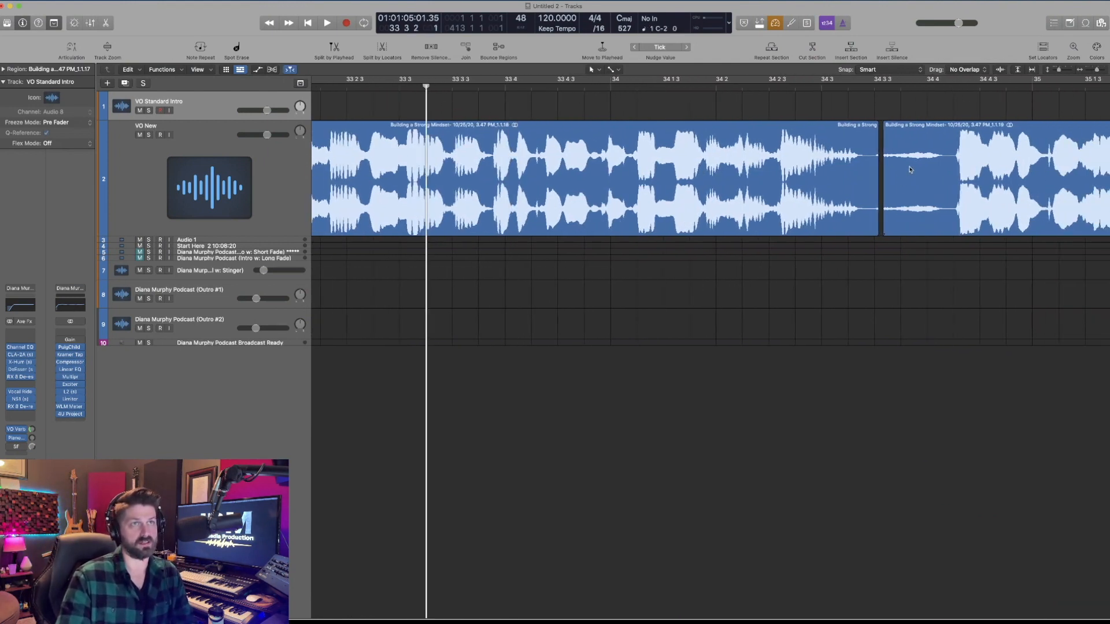
left_click(918, 172)
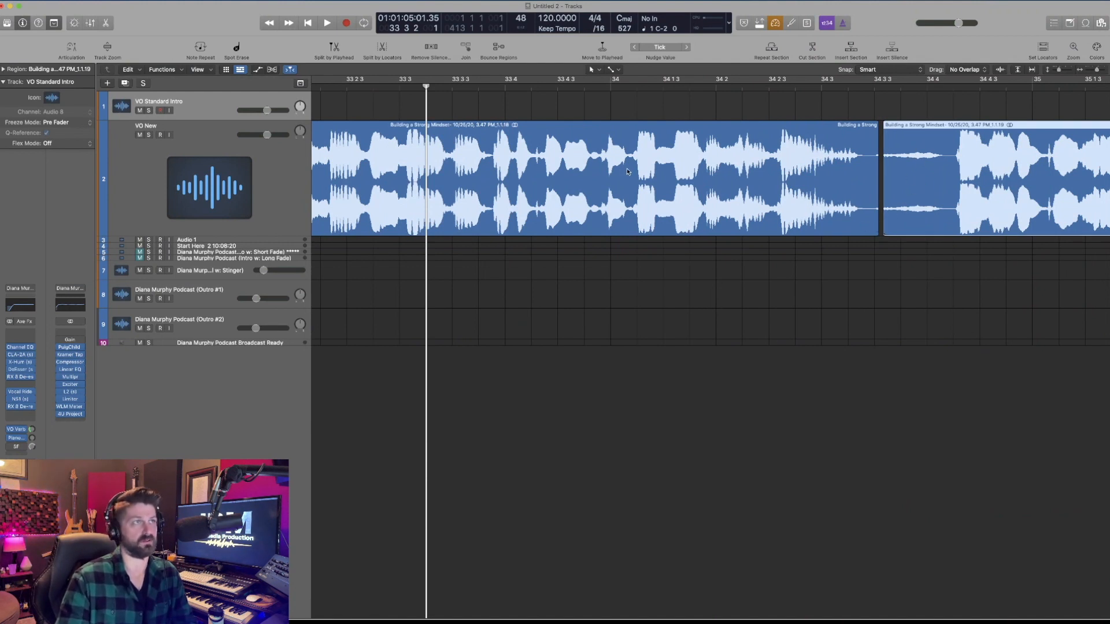
key("space")
left_click_drag(879, 231, 954, 233)
key("space")
scroll(591, 229, "left", 8)
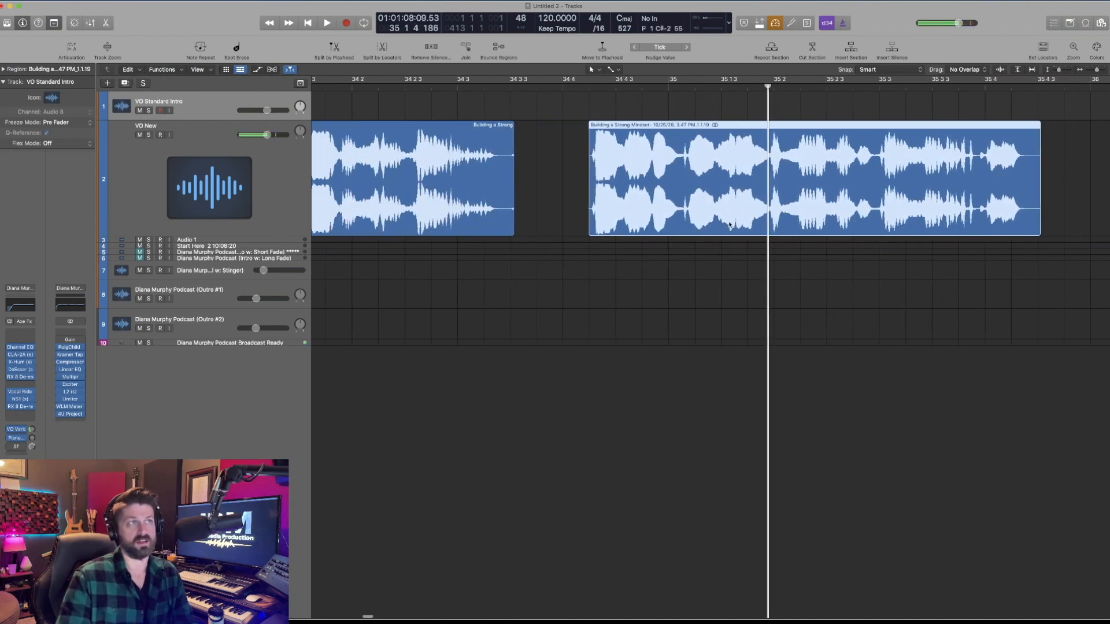
left_click_drag(599, 230, 587, 230)
Delete the short stray-noise region just after bar 36 on VO New and play across the gap.
scroll(654, 207, "right", 4)
scroll(653, 207, "right", 15)
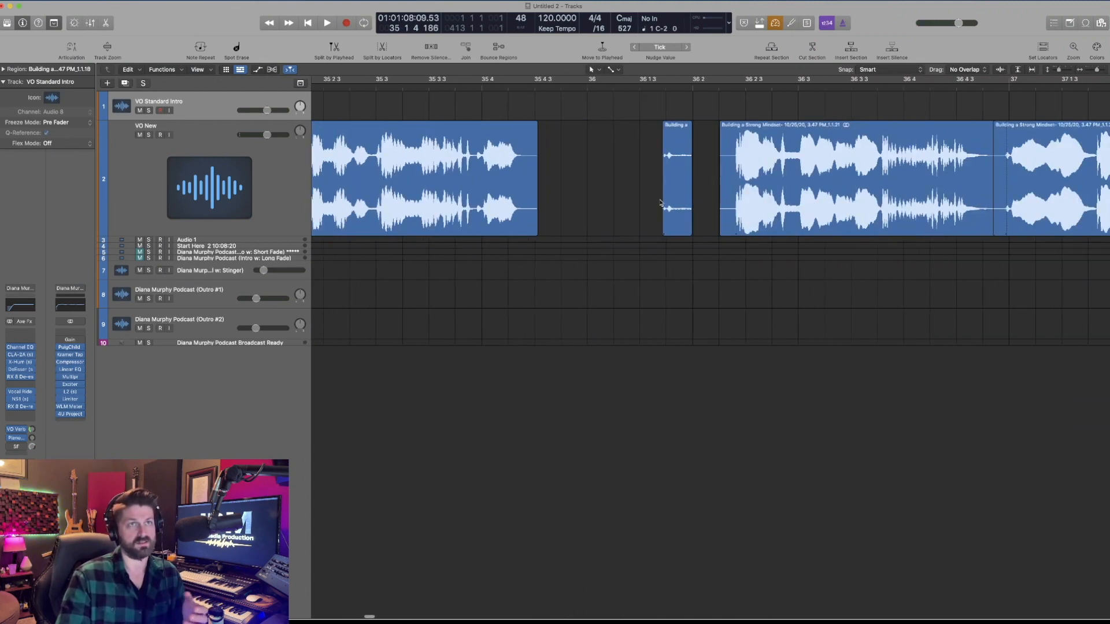
left_click(678, 167)
key("Delete")
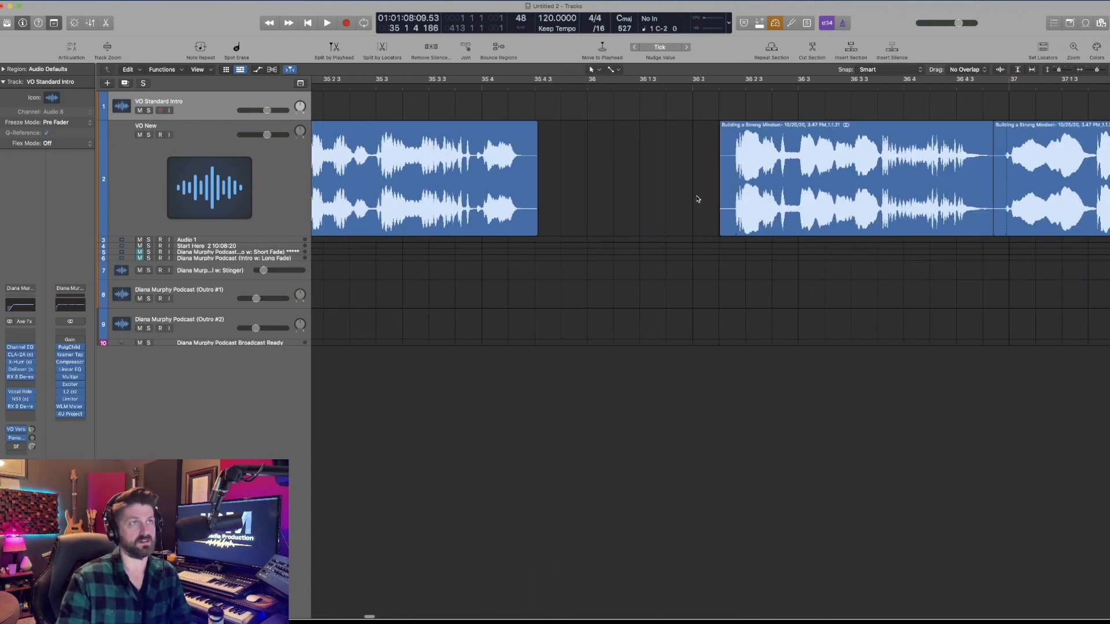
key("space")
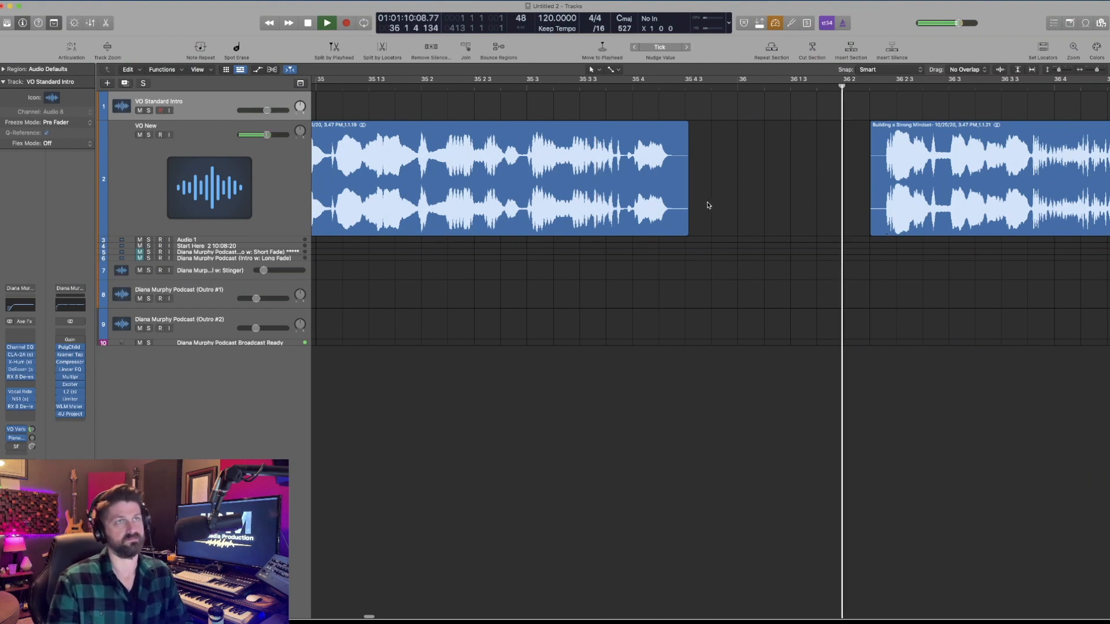
key("space")
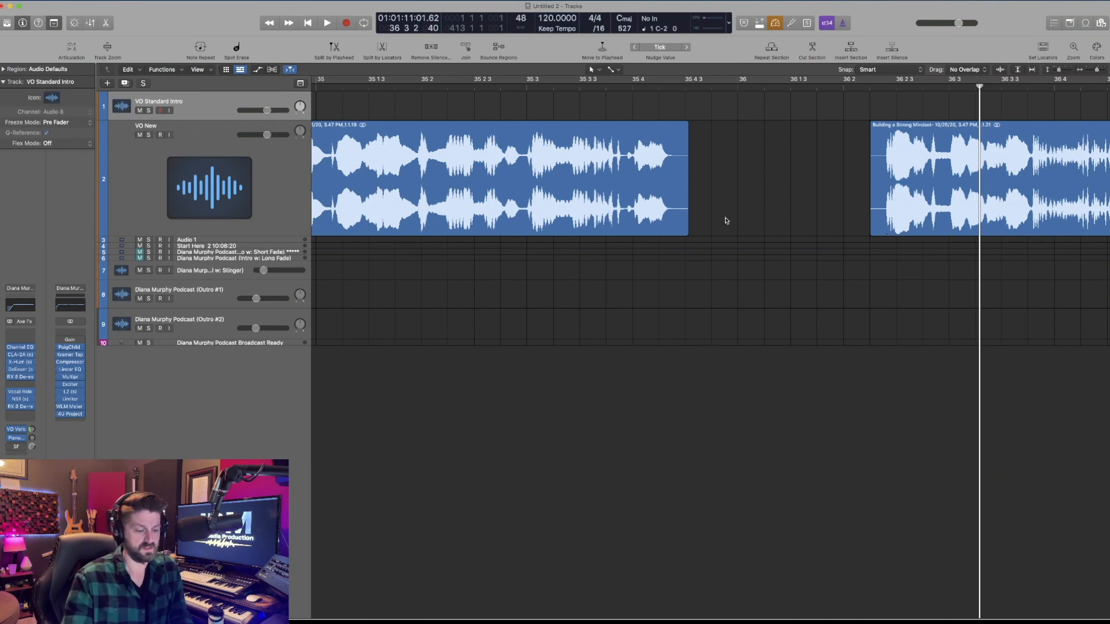
Review the spacing of the edited VO New regions between bars 26 and 44.
key("super+Left")
key("super+Left")
key("super+Left")
key("super+Left")
key("super+Left")
key("super+Left")
key("super+Left")
key("super+Left")
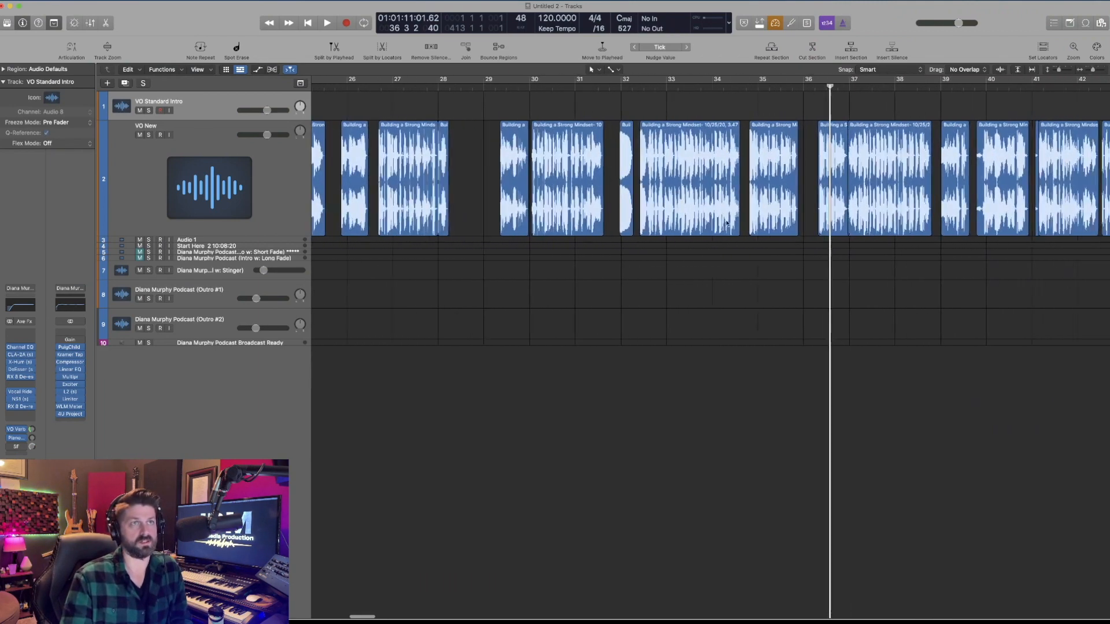
scroll(727, 224, "right", 3)
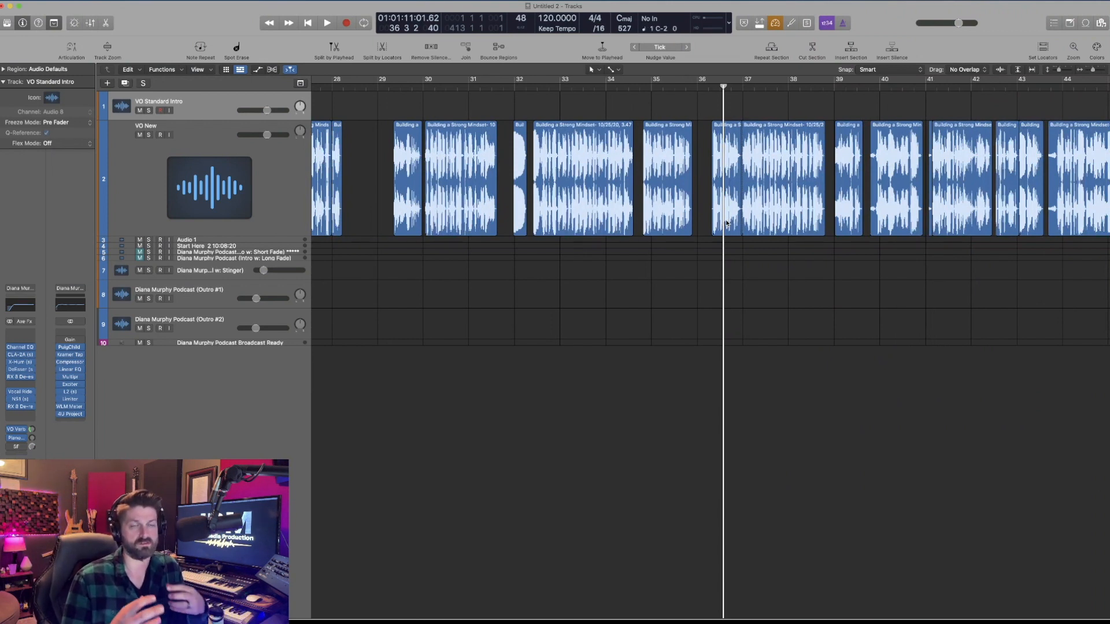
Look over the whole episode timeline, from the standard intro to the two outro regions after the voice recording.
key("super+Left")
key("super+Left")
key("super+Left")
key("super+Left")
key("super+Left")
key("super+Left")
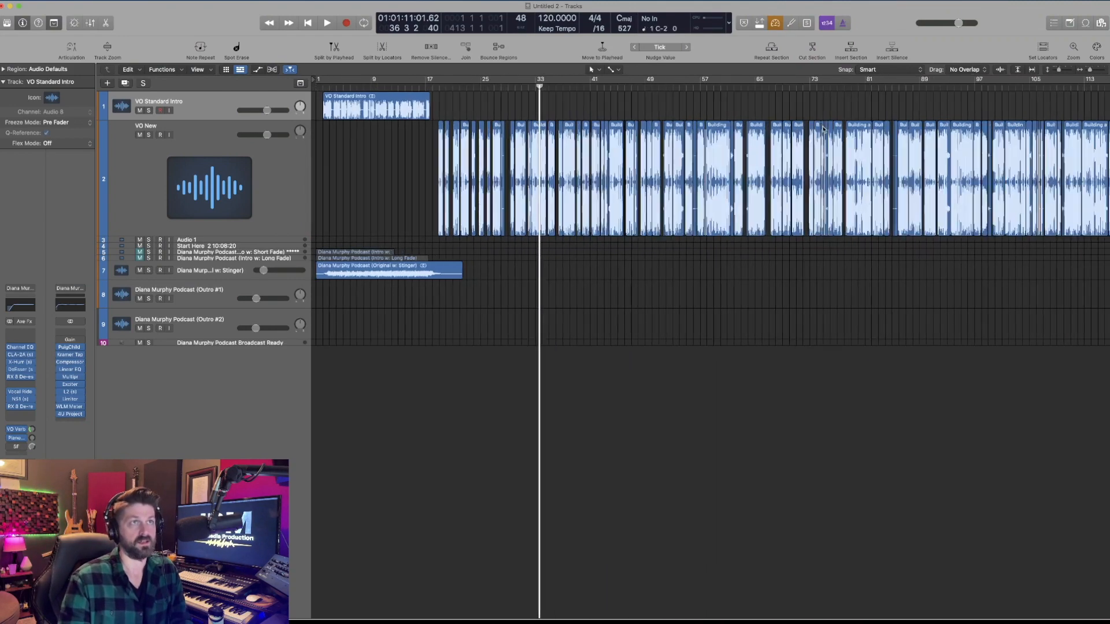
scroll(693, 93, "right", 10)
key("super+Left")
key("super+Left")
key("super+Left")
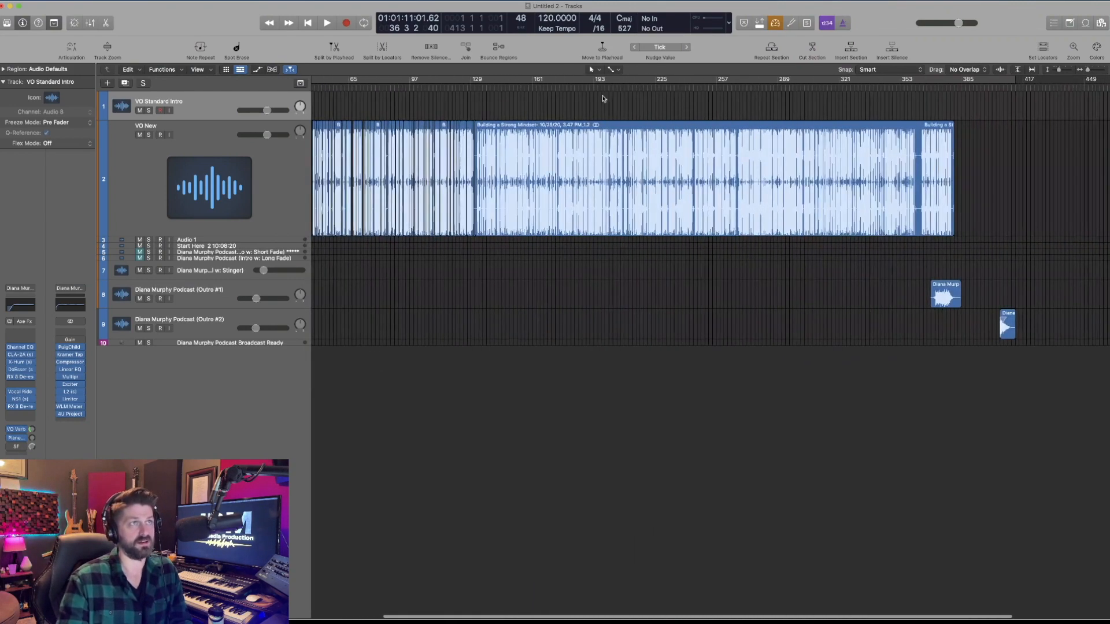
Play the final part of VO New together with the Outro #1 music from bar 375.
left_click(951, 91)
key("super+Right")
key("super+Right")
key("super+Right")
key("super+Right")
key("super+Right")
key("super+Right")
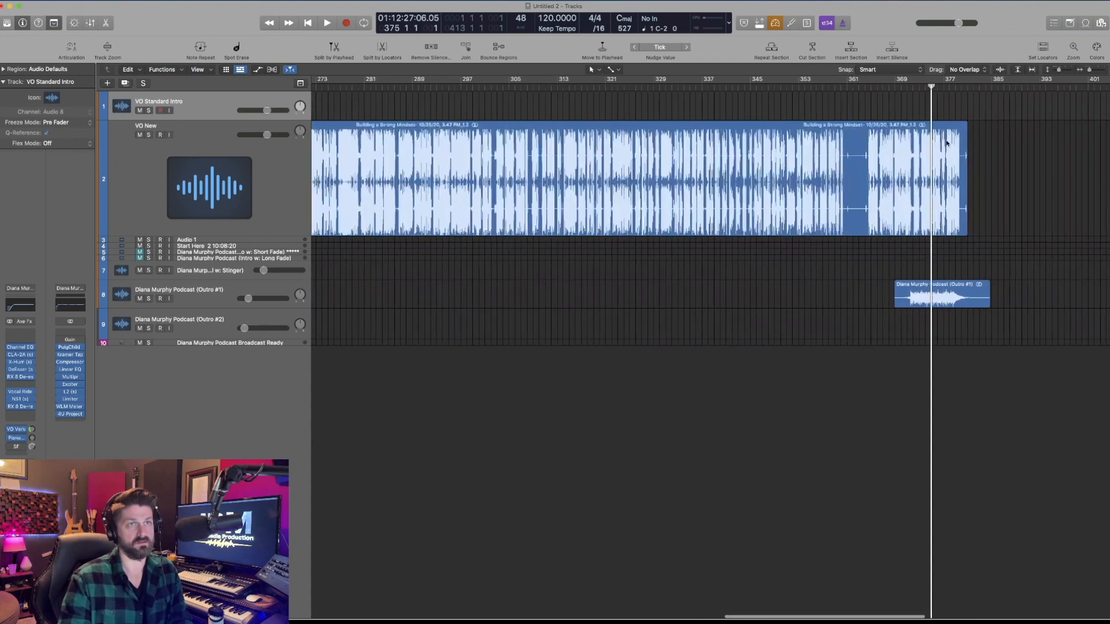
key("space")
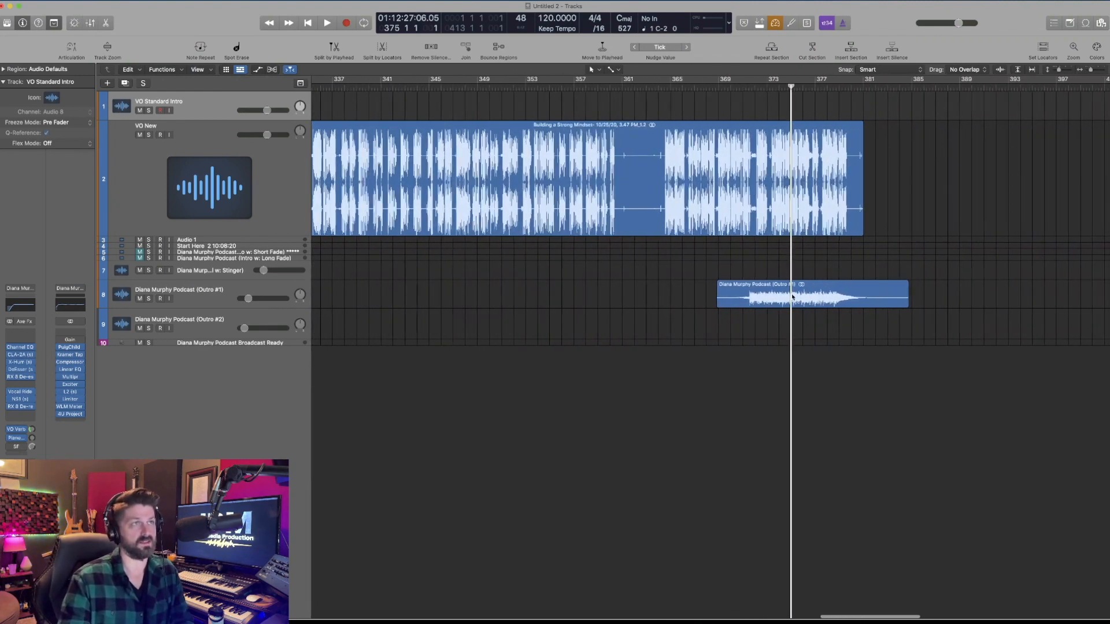
key("super+Left")
key("space")
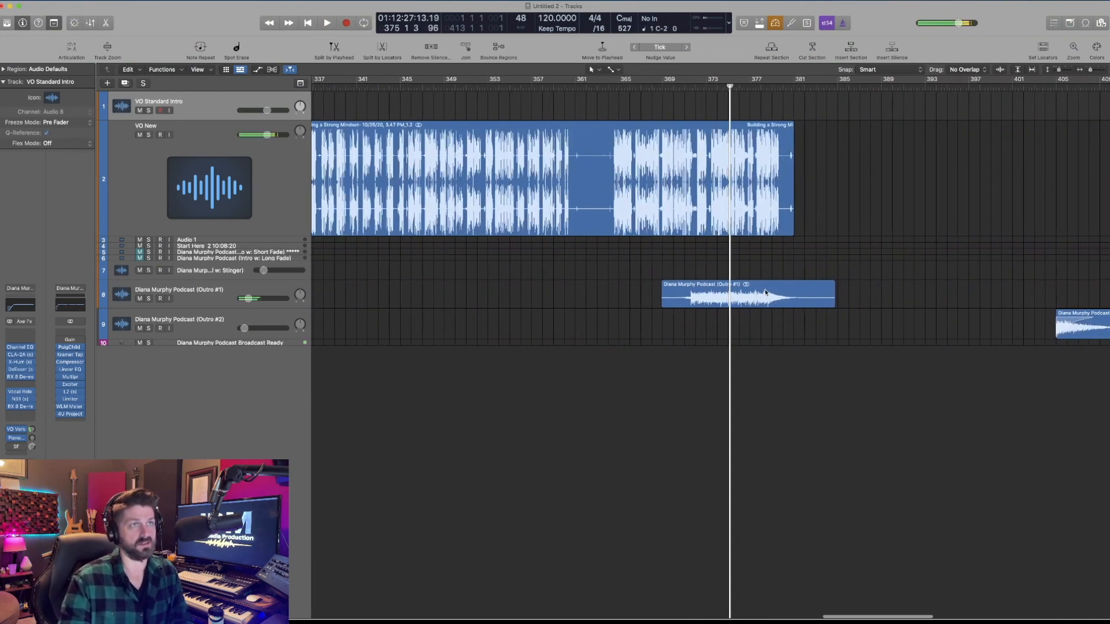
Move the Outro #1 region to about bar 351 and Outro #2 to about bar 376, and play from about bar 358.
left_click_drag(736, 289, 566, 293)
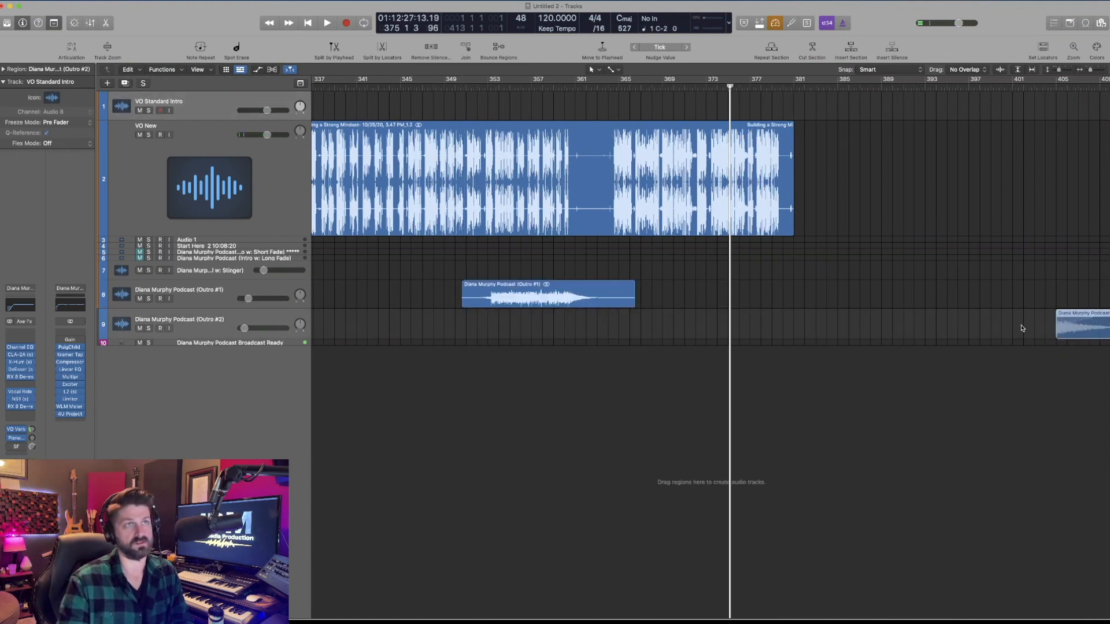
left_click_drag(1091, 314, 782, 315)
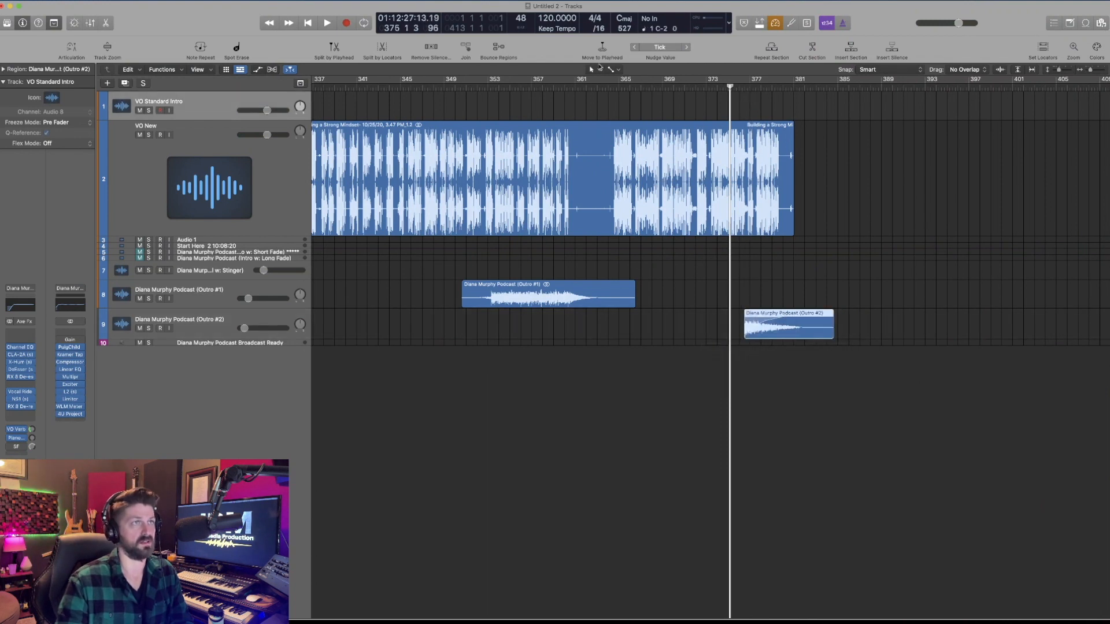
left_click(567, 86)
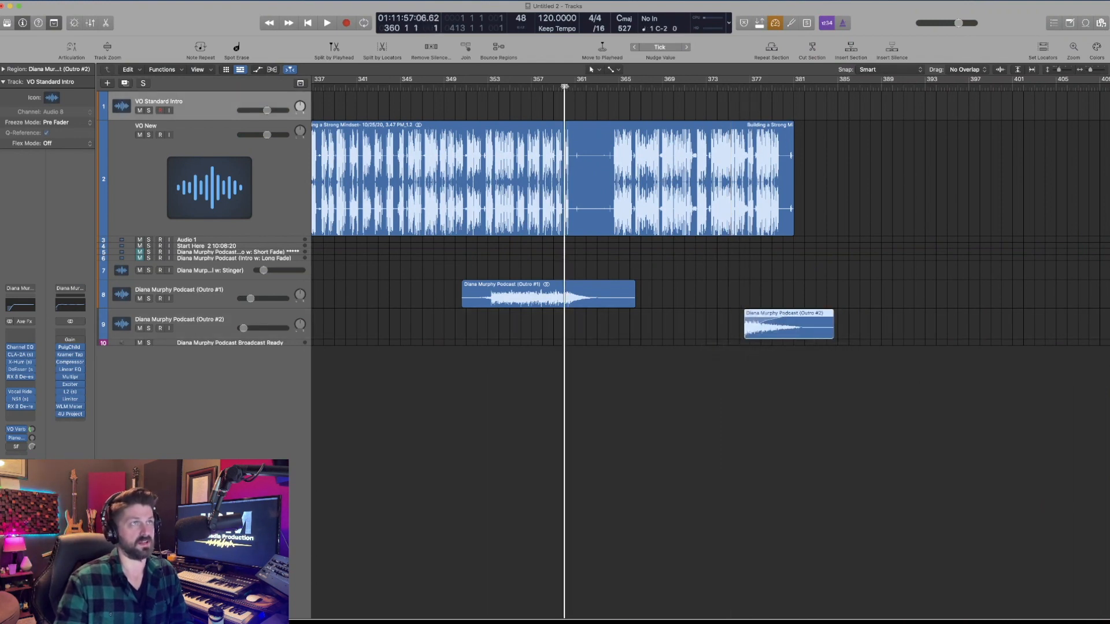
left_click(543, 85)
key("space")
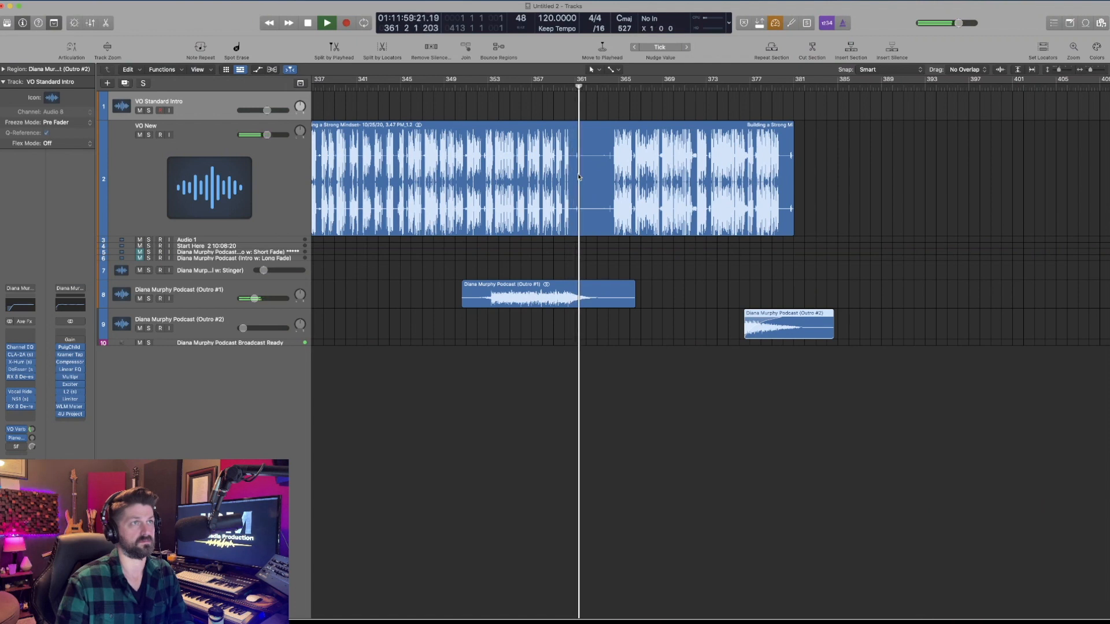
key("space")
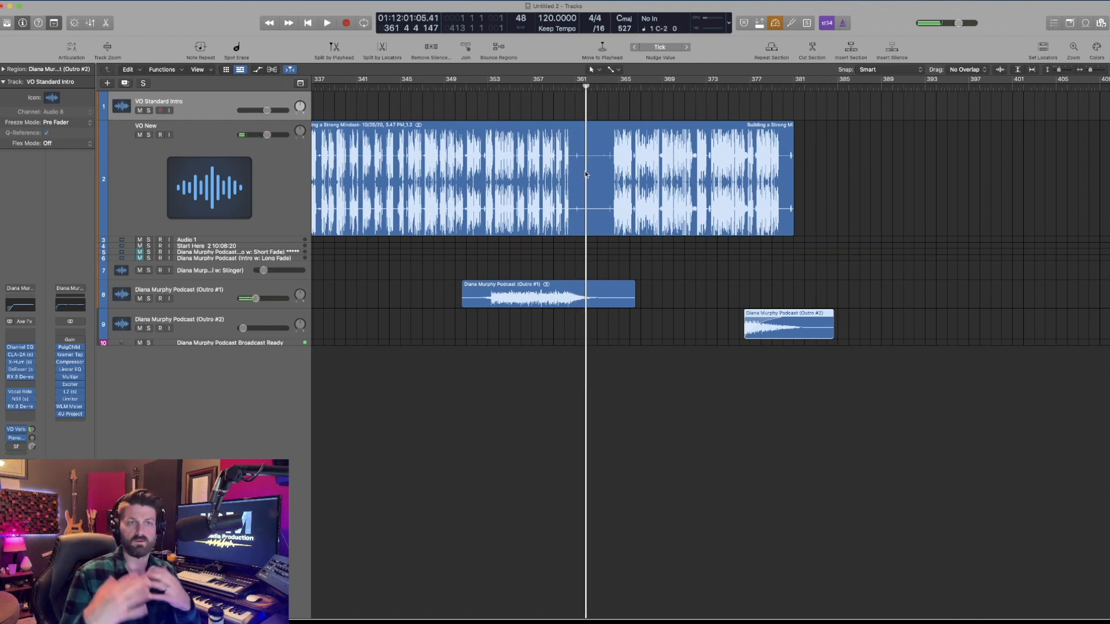